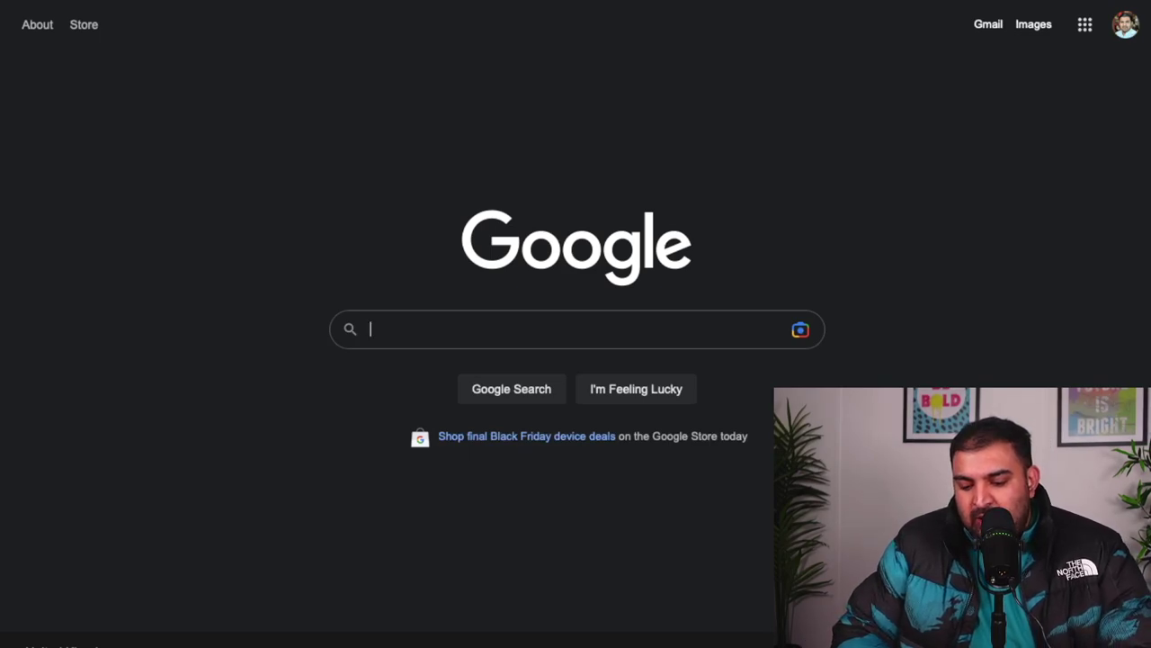
# Search Google for 'tiktok uk shop setup' and scroll to the seller-uk.tiktok.com result
pyautogui.write('tiktok uk shop')
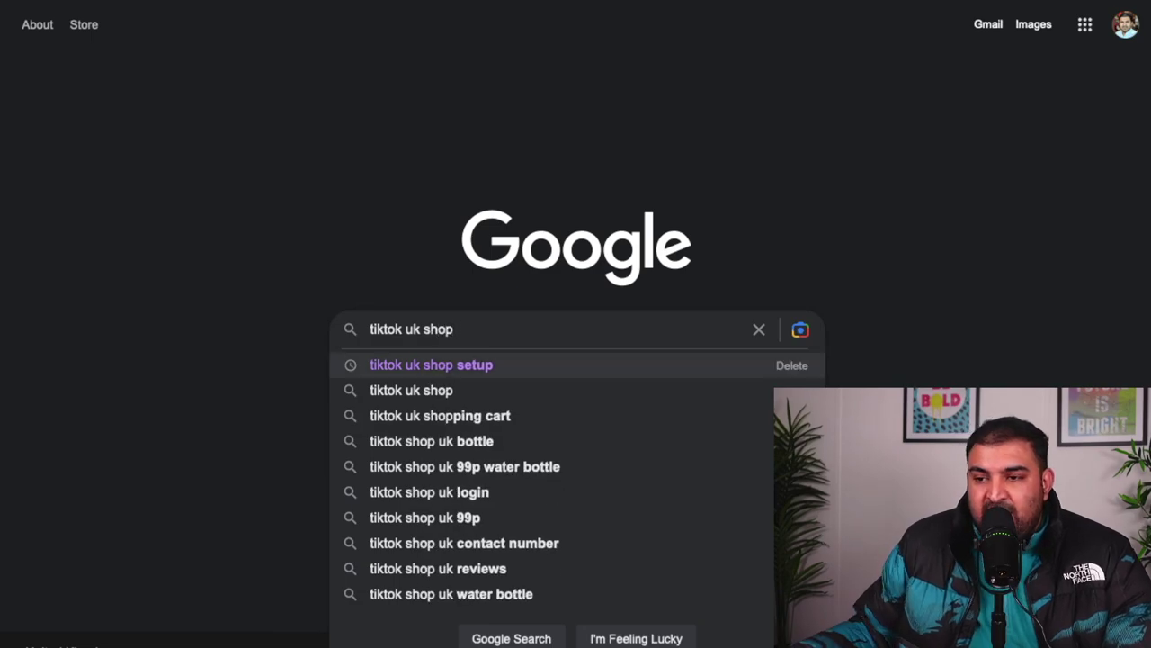
pyautogui.click(431, 365)
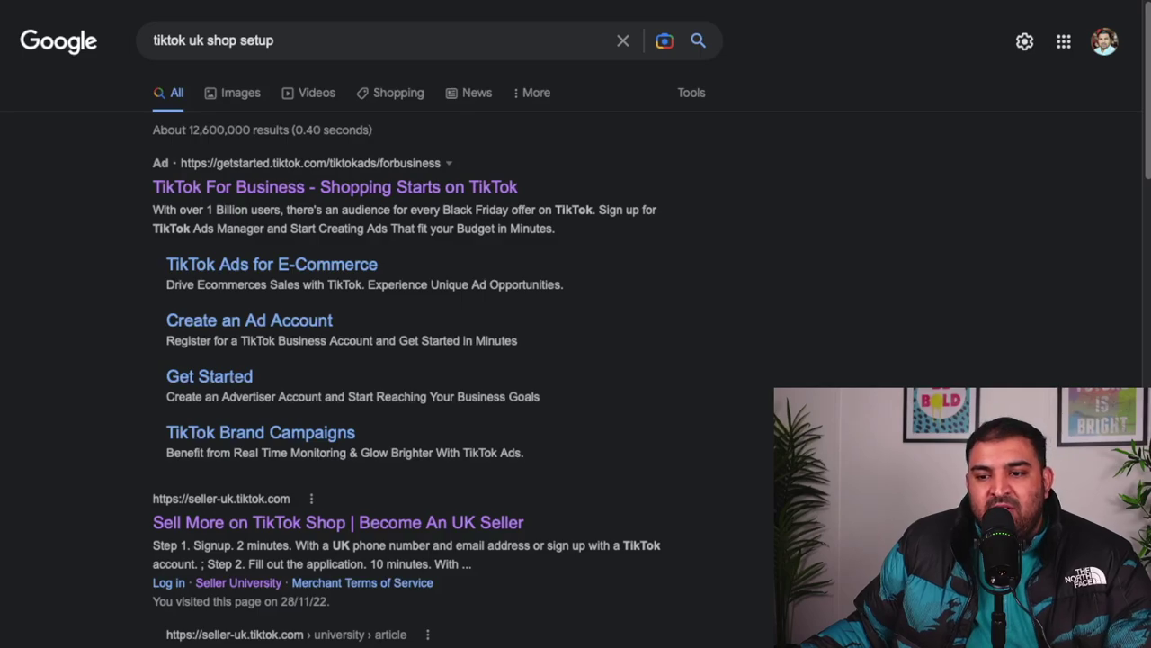
pyautogui.scroll(-3, 432, 359)
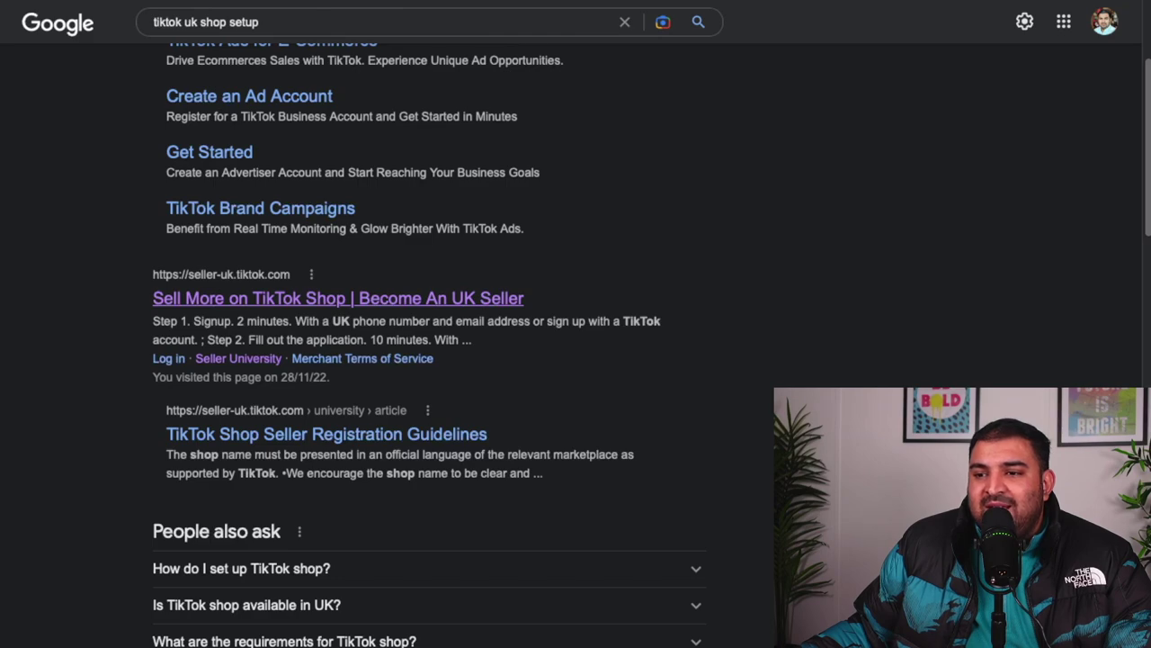
# Open the seller-uk.tiktok.com registration form as an Individual in the United Kingdom, ready for the shop name
pyautogui.click(338, 298)
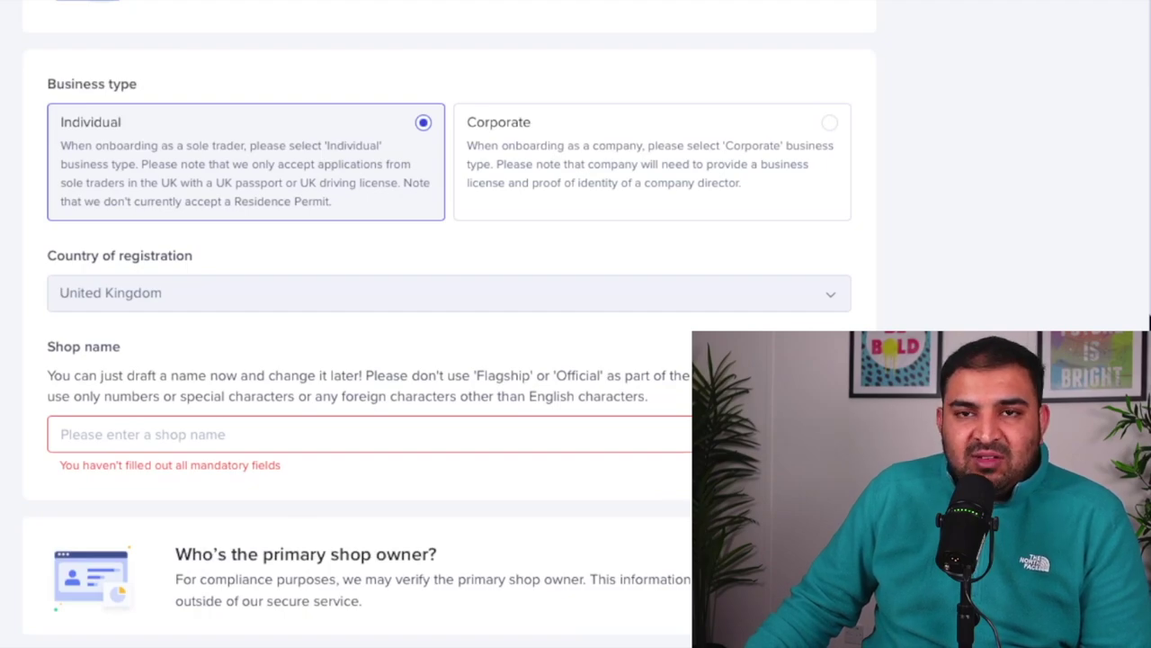
pyautogui.scroll(-1, 450, 324)
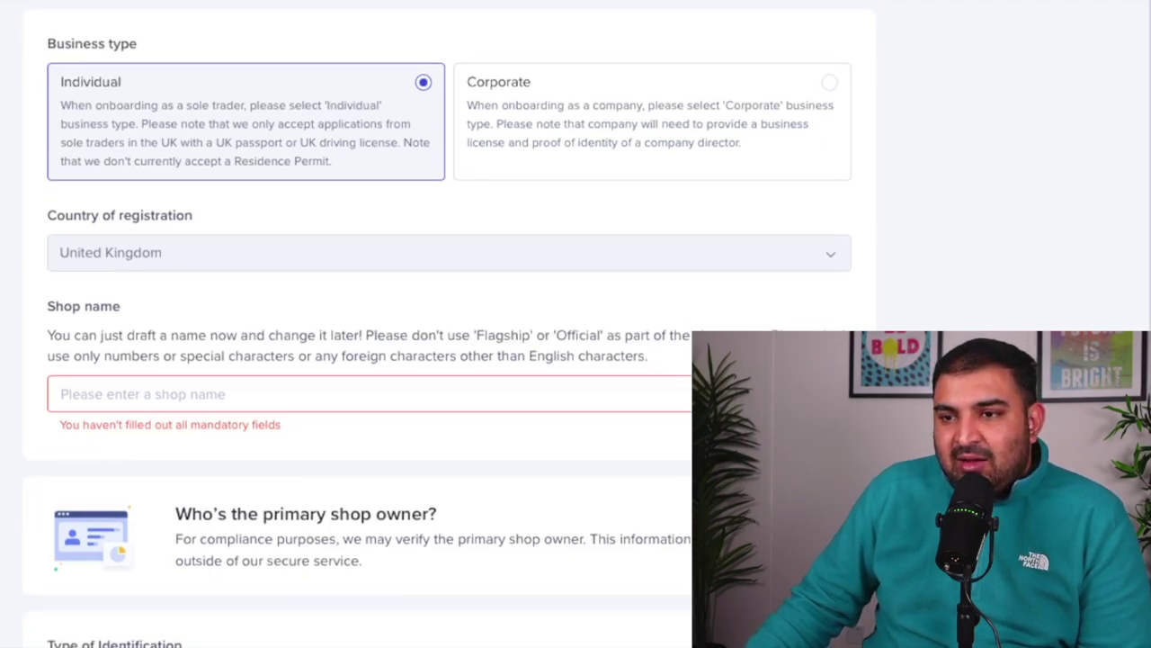
pyautogui.scroll(-2, 450, 324)
pyautogui.scroll(-1, 449, 324)
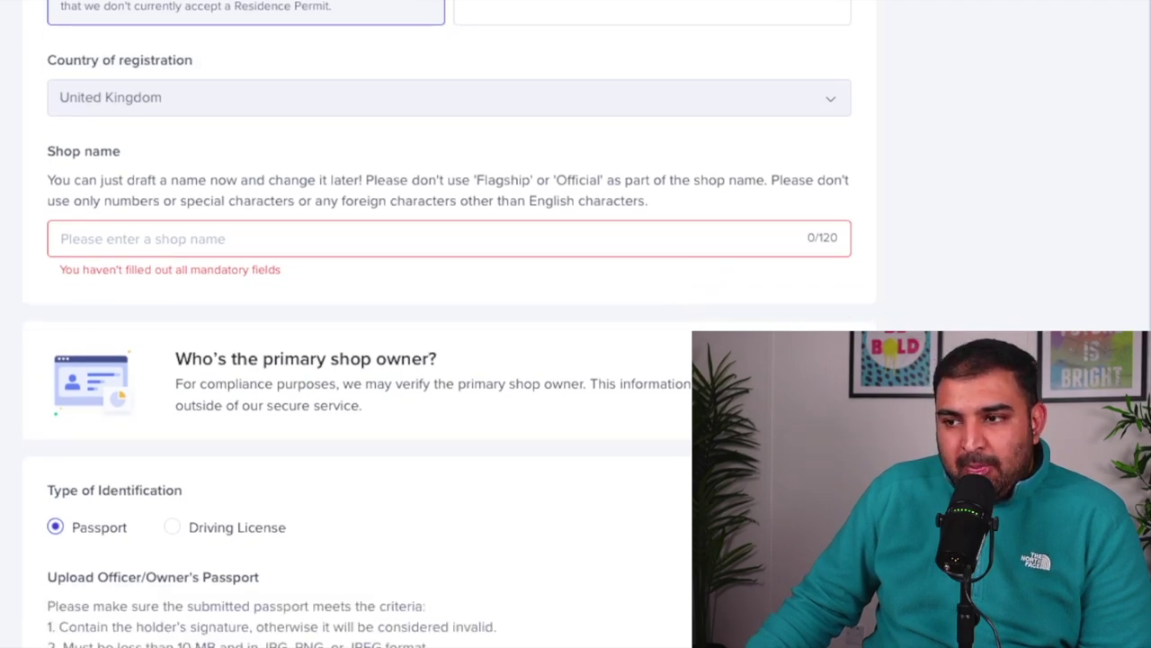
pyautogui.click(60, 238)
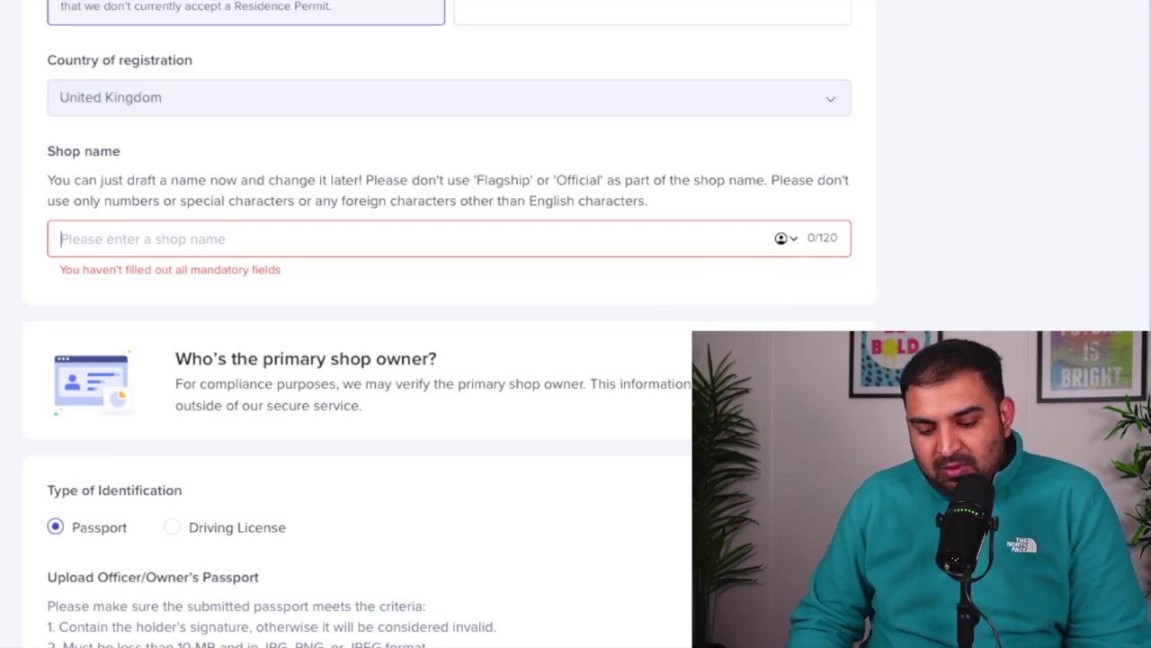
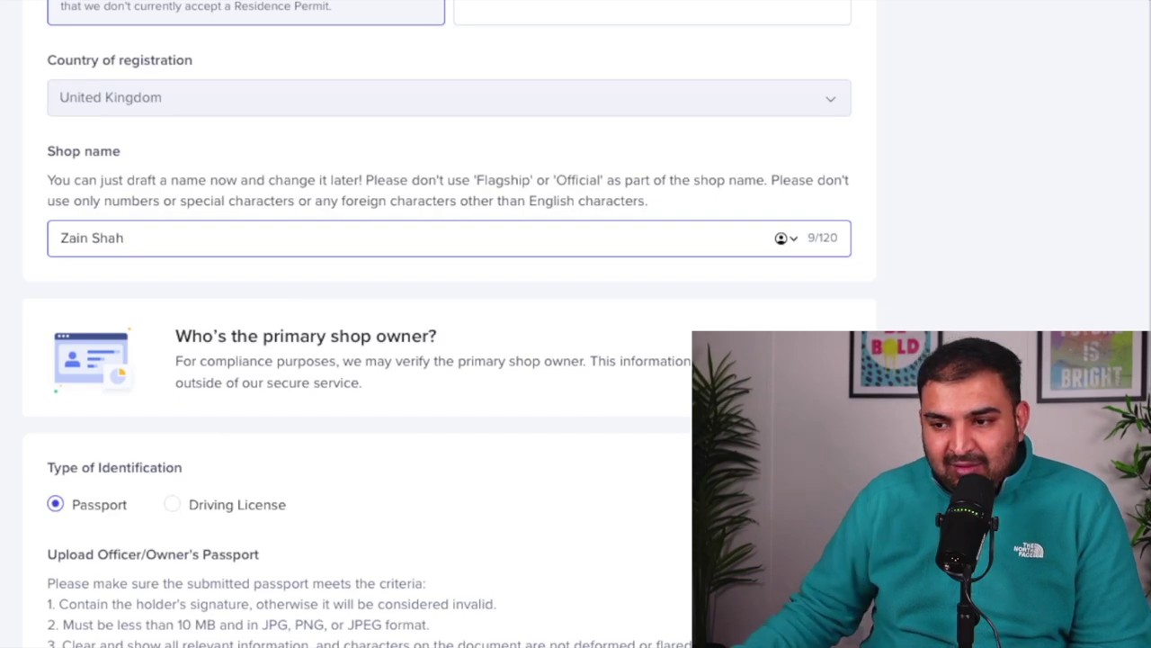
# Enter the owner's full name as the shop name and move to the identification section
pyautogui.scroll(-5, 441, 324)
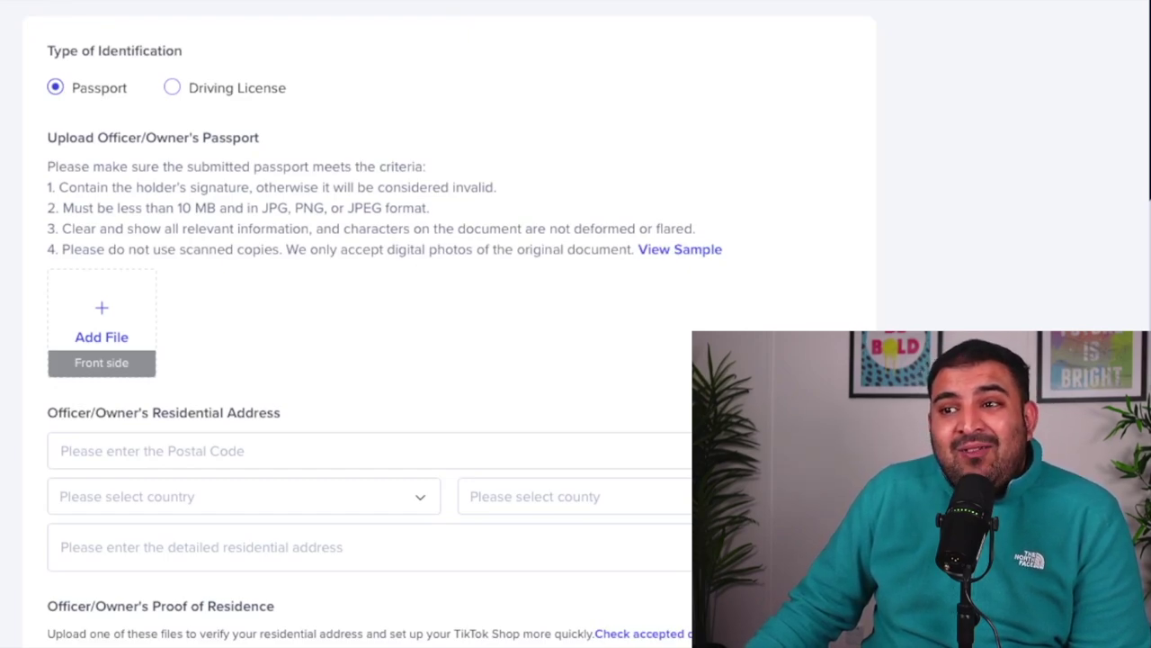
# Highlight the Individual note on accepted UK passport or driving licence documents, excluding residence permits
pyautogui.scroll(2, 450, 323)
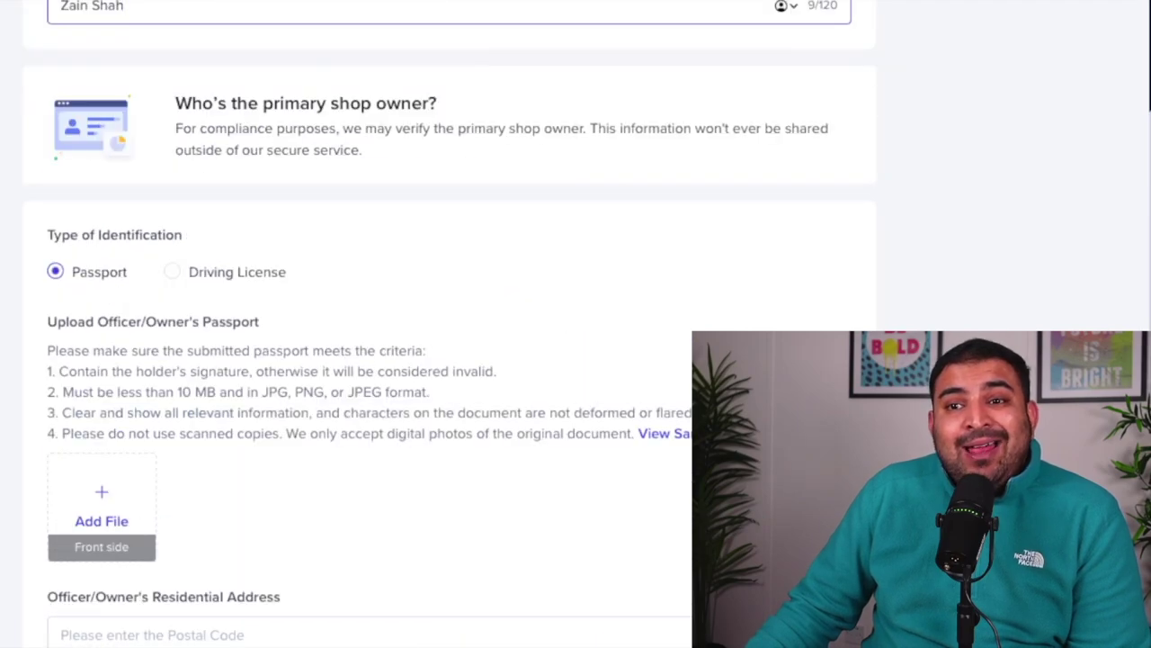
pyautogui.scroll(2, 450, 323)
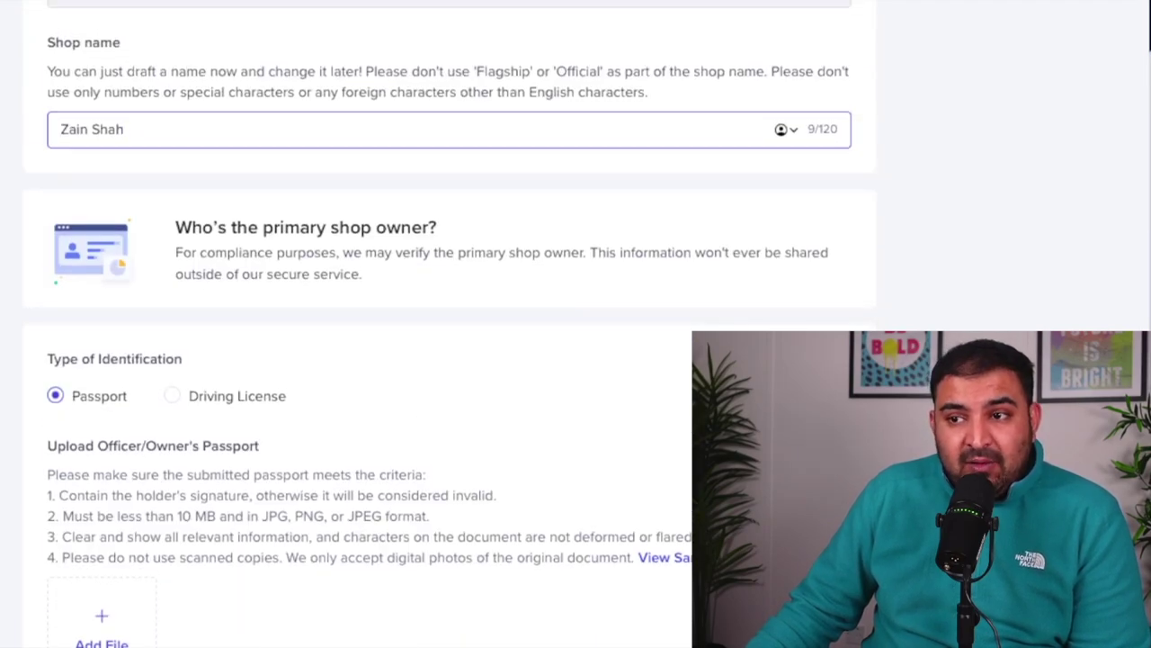
pyautogui.scroll(2, 449, 324)
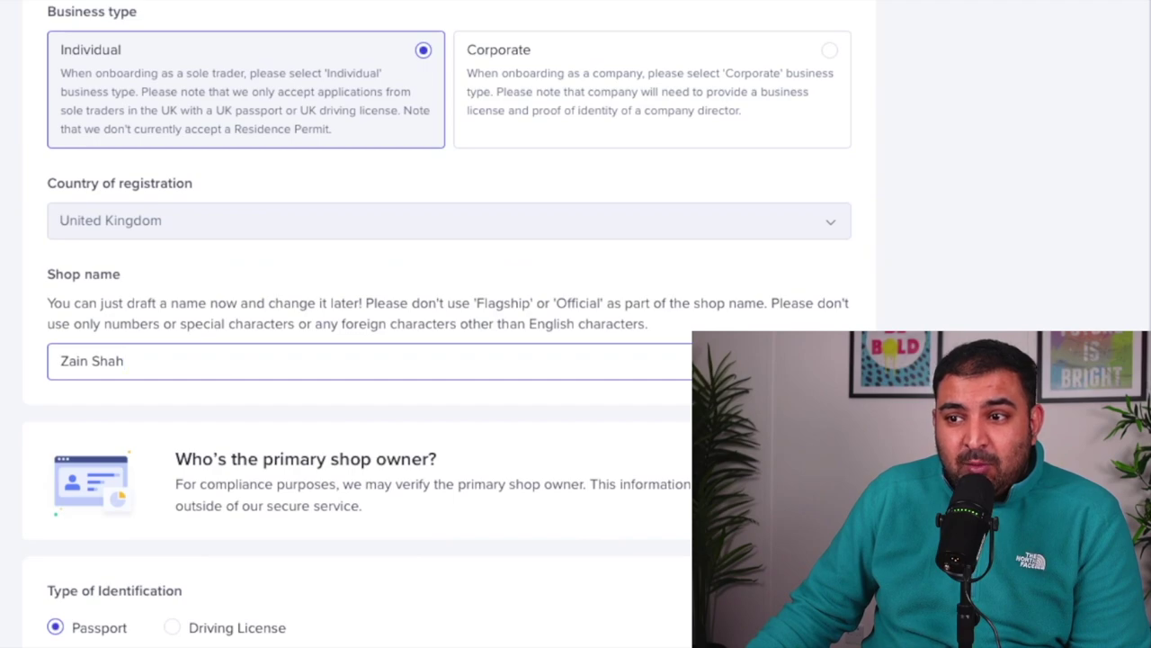
pyautogui.moveTo(332, 128); pyautogui.dragTo(179, 110)
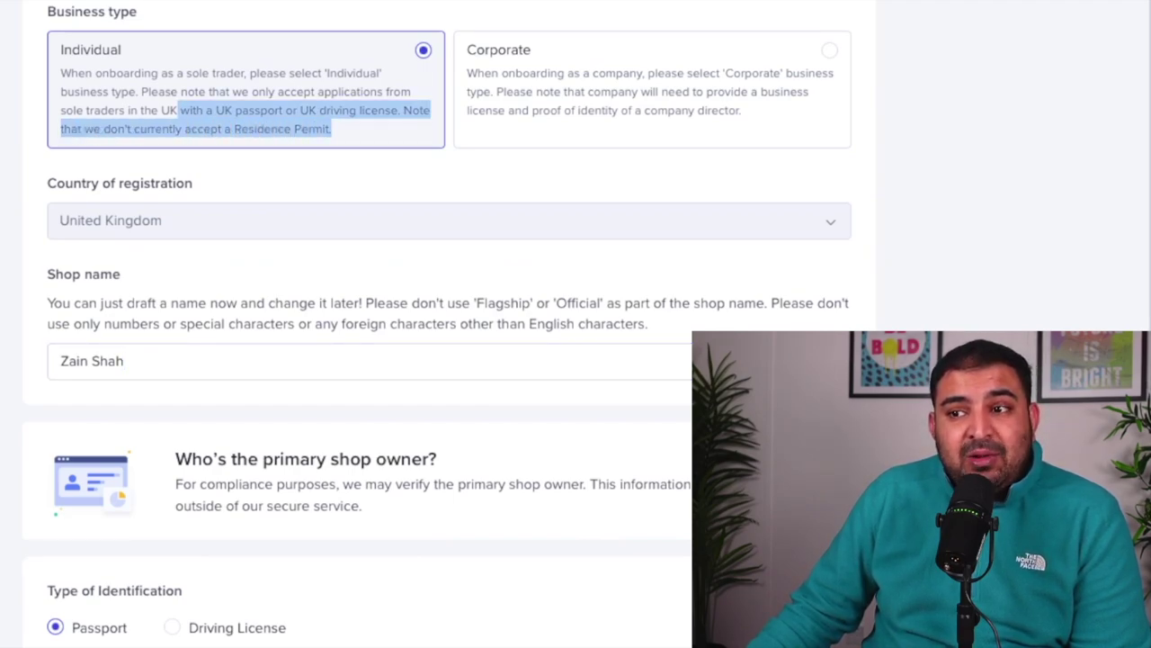
pyautogui.moveTo(332, 129); pyautogui.dragTo(294, 129)
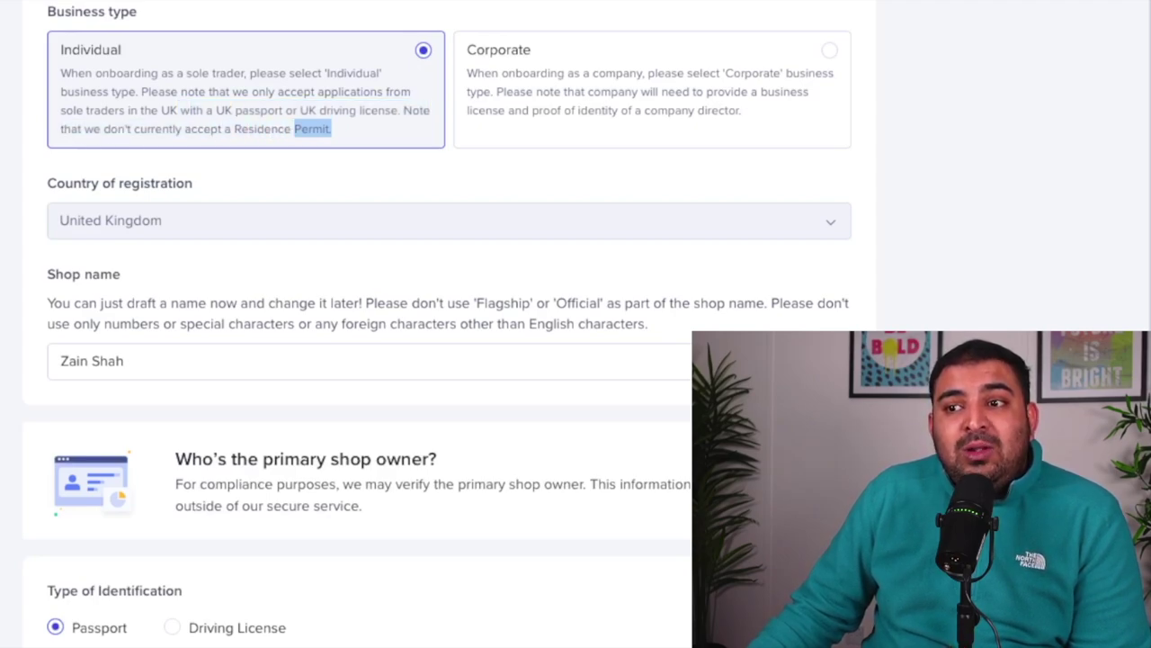
# Select Driving License as the identification type
pyautogui.scroll(-3, 450, 323)
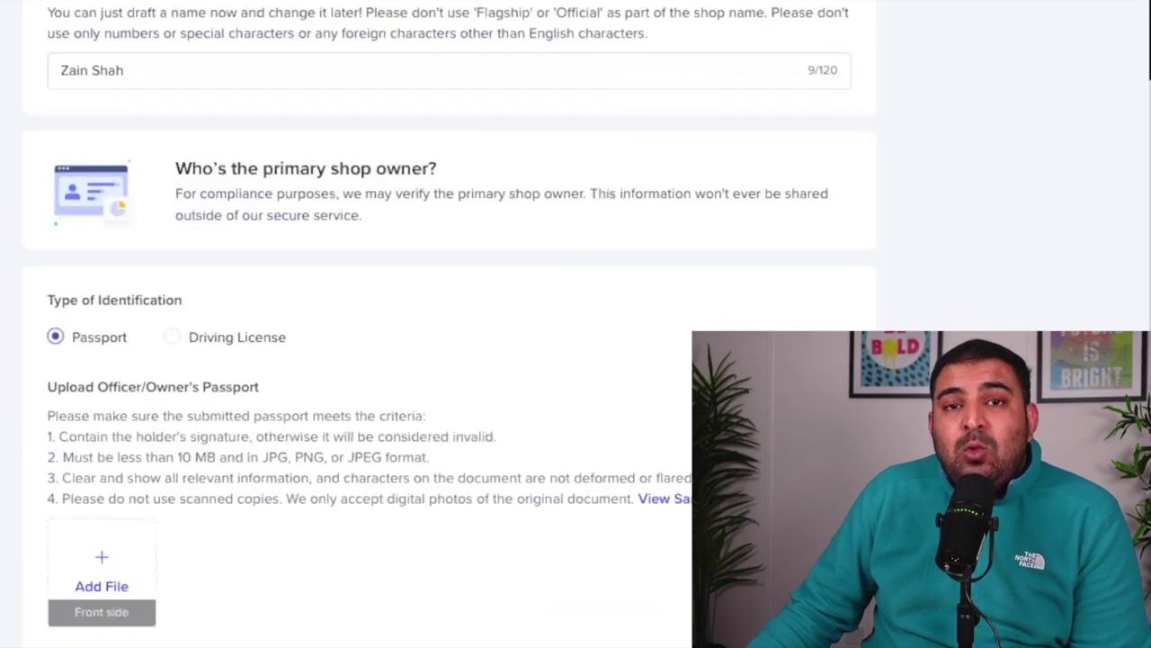
pyautogui.scroll(-2, 450, 324)
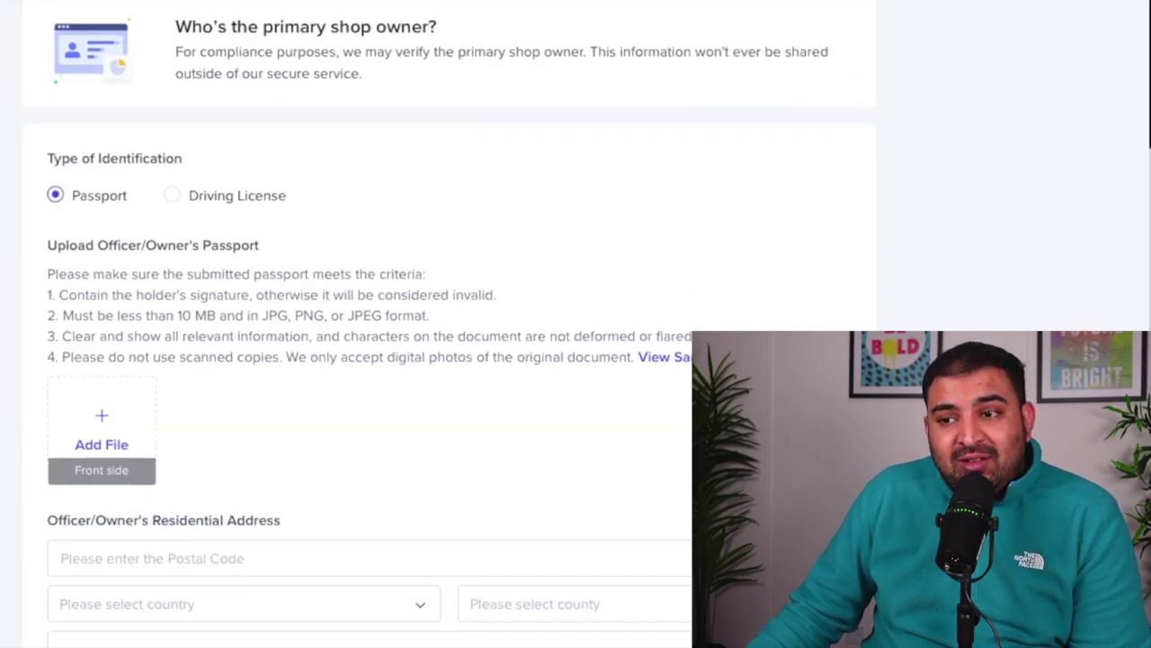
pyautogui.scroll(-1, 450, 324)
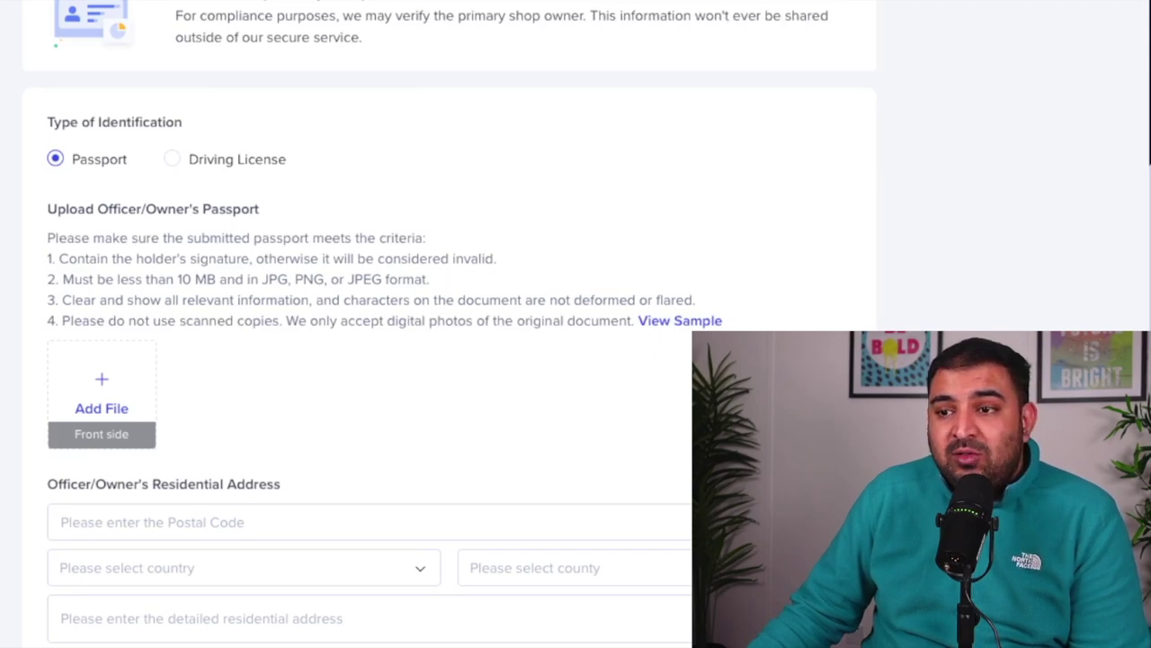
pyautogui.scroll(-1, 450, 324)
pyautogui.scroll(-1, 450, 324)
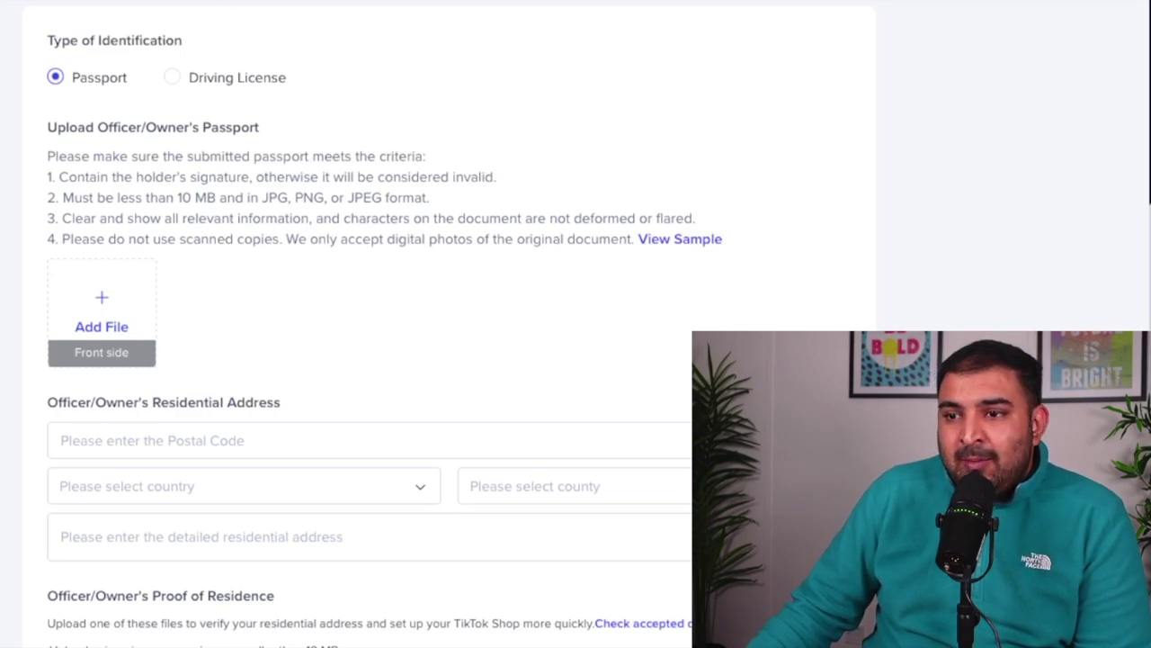
pyautogui.click(172, 77)
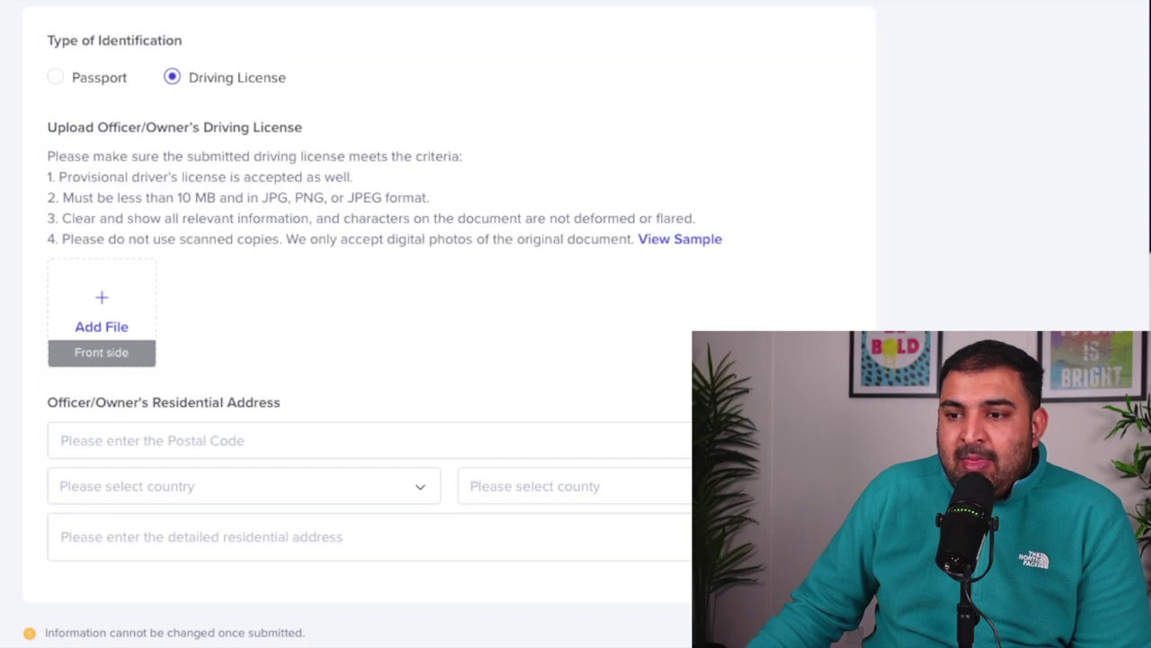
# Fill in the residential postal code, country, county and detailed address
pyautogui.click(369, 440)
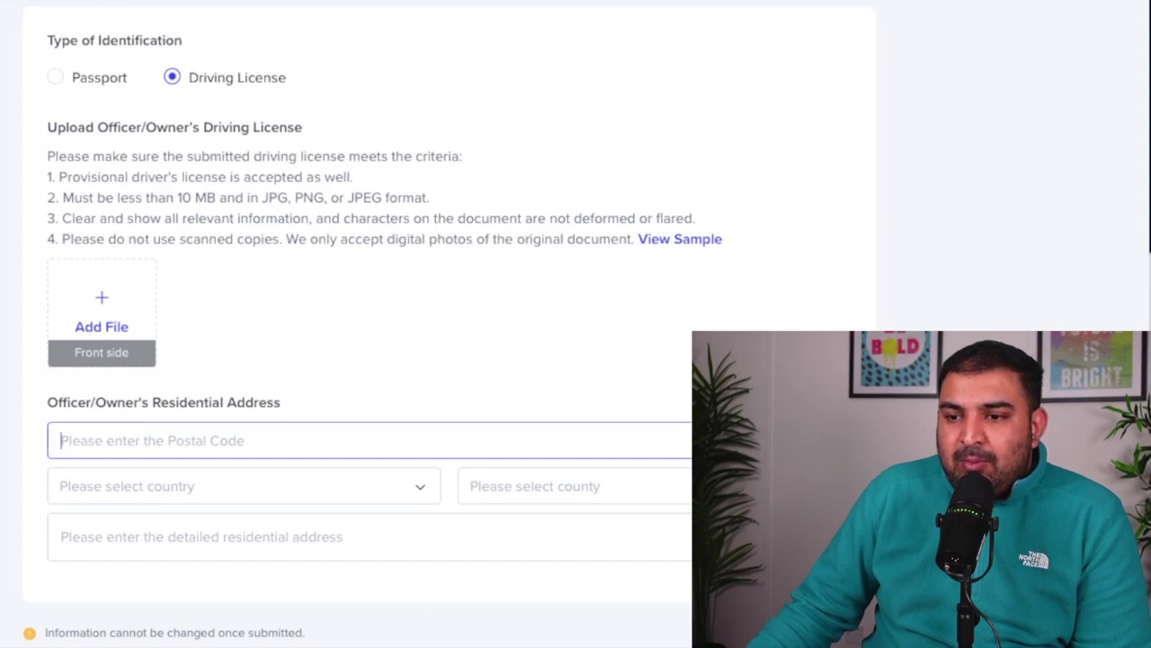
pyautogui.click(242, 485)
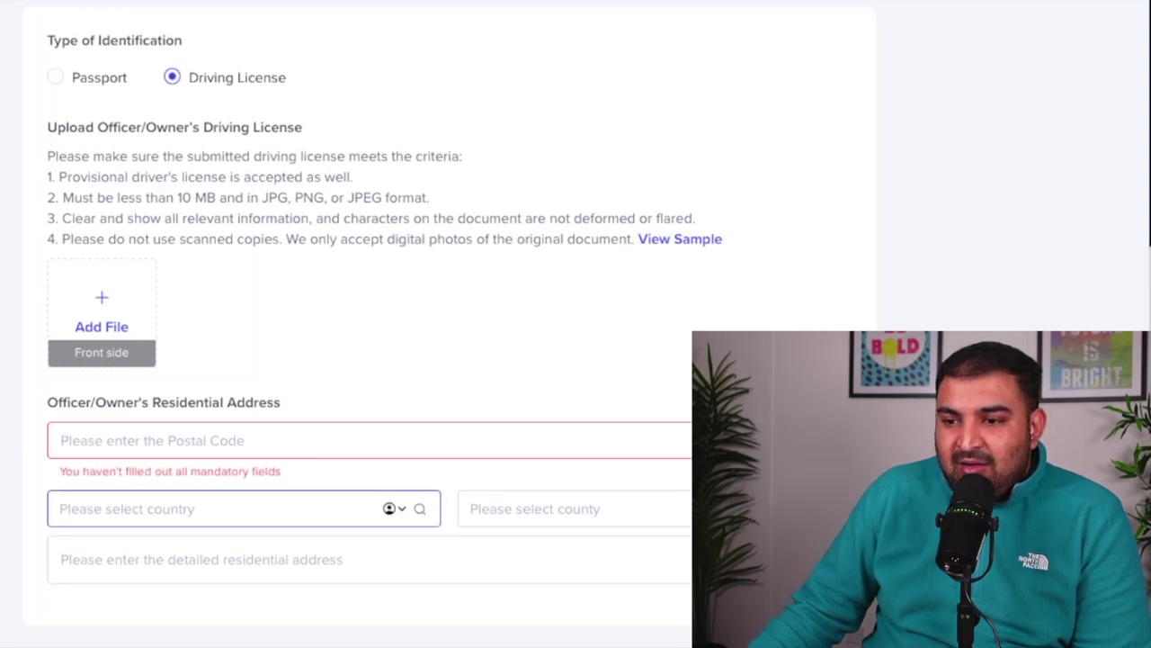
pyautogui.click(575, 508)
pyautogui.click(270, 558)
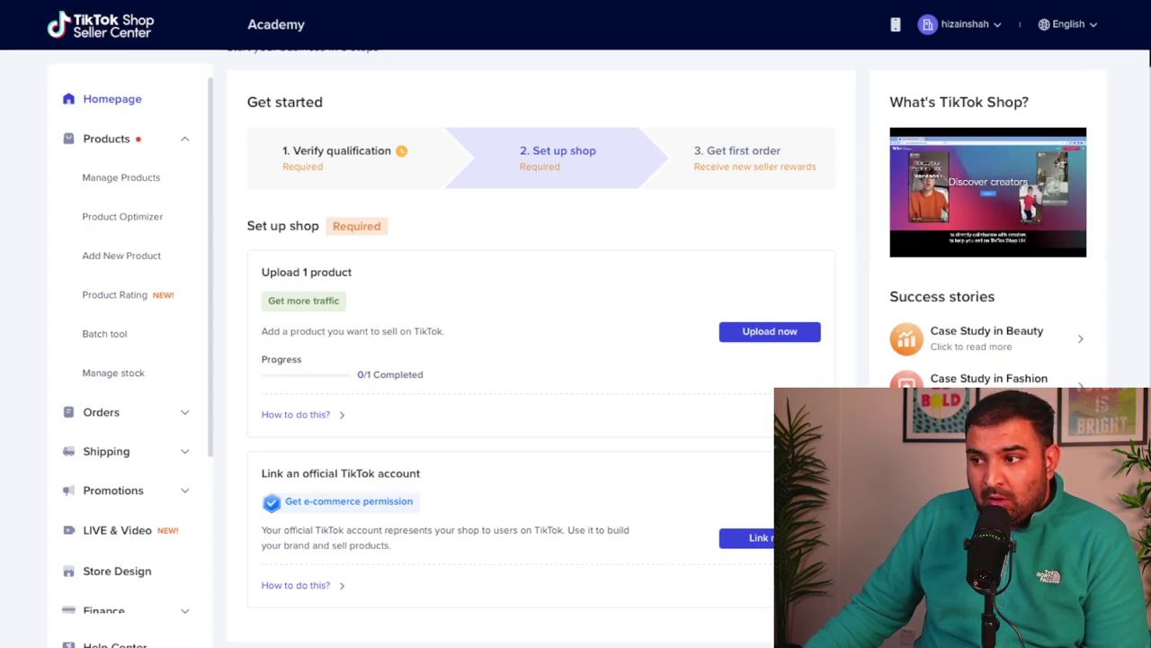
# Open the shop setup form from Upload now under Upload 1 product
pyautogui.scroll(-1, 540, 351)
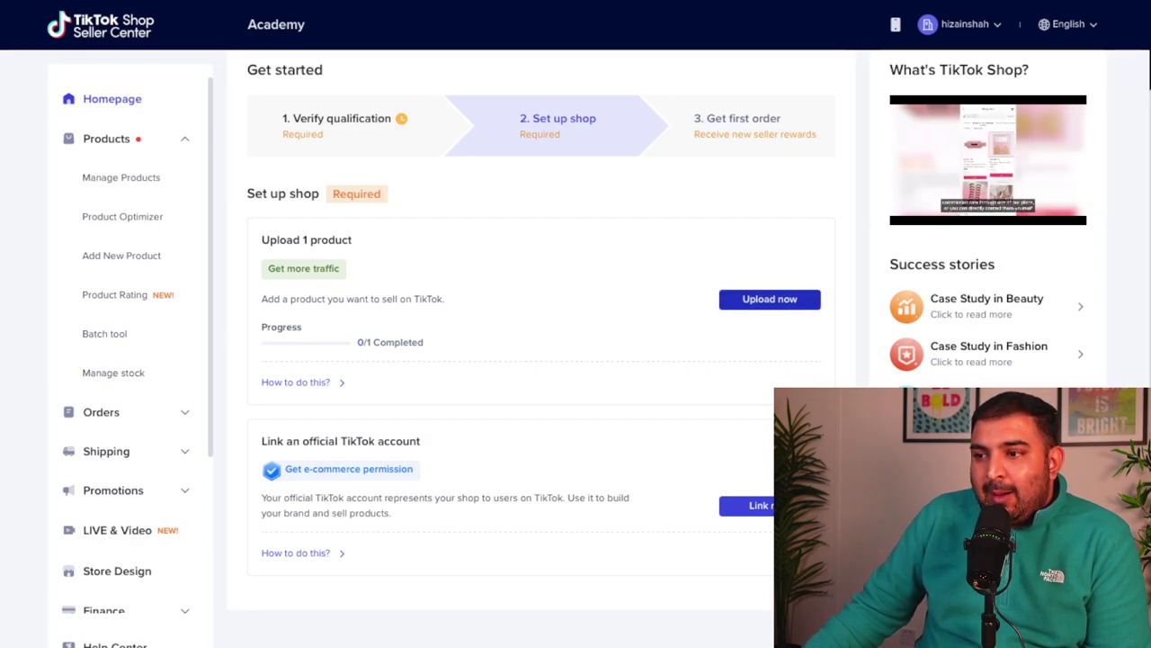
pyautogui.click(769, 299)
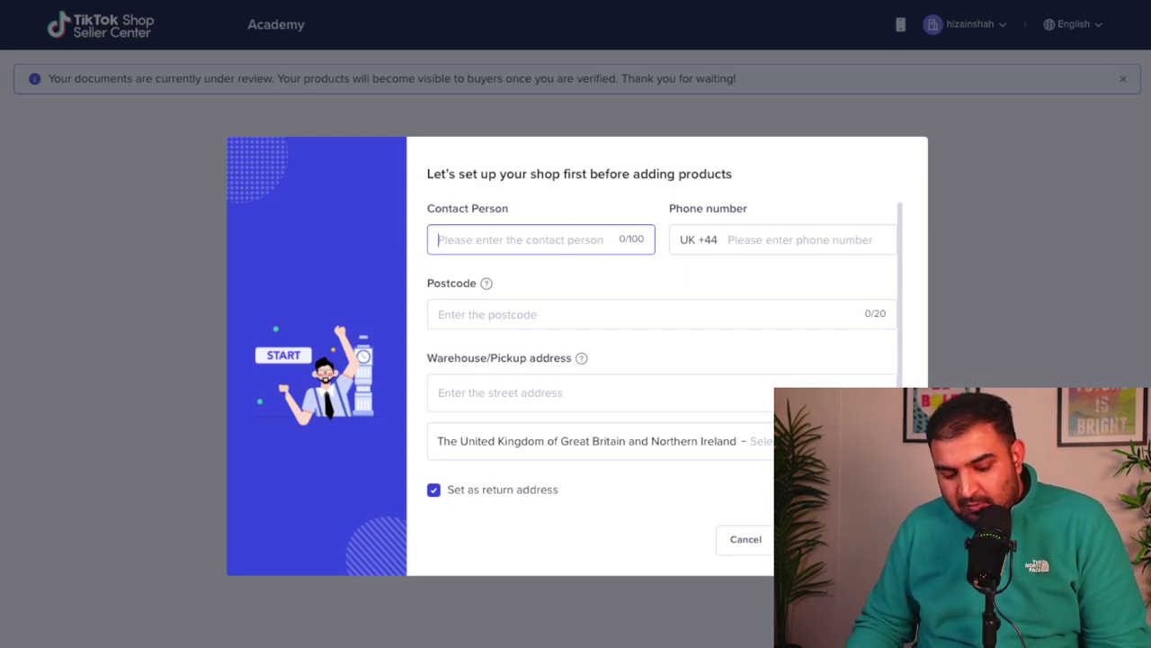
# Enter the contact person's name, then fill in the phone number, postcode and warehouse street address
pyautogui.write('zA')
pyautogui.press('BackSpace')
pyautogui.press('BackSpace')
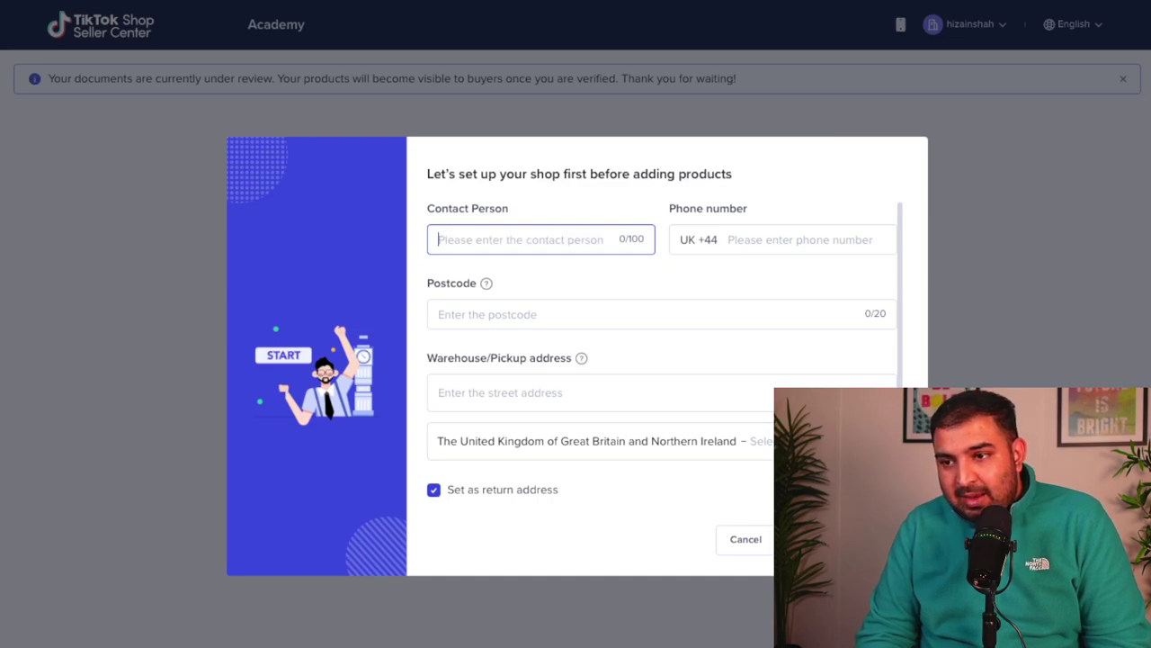
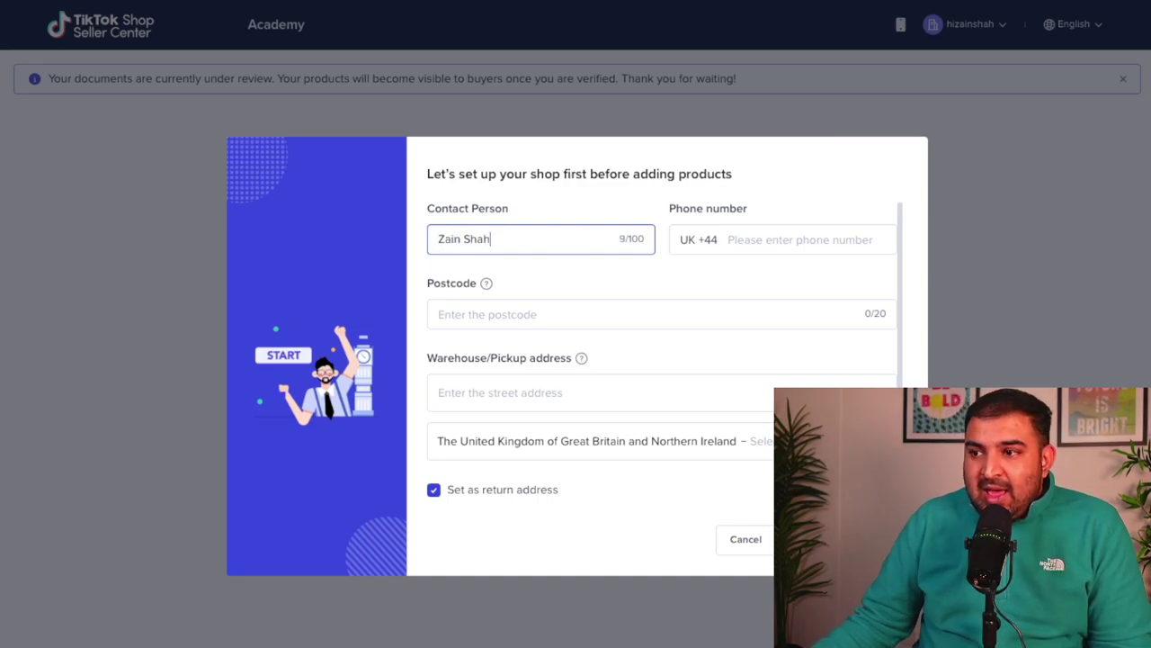
pyautogui.click(729, 240)
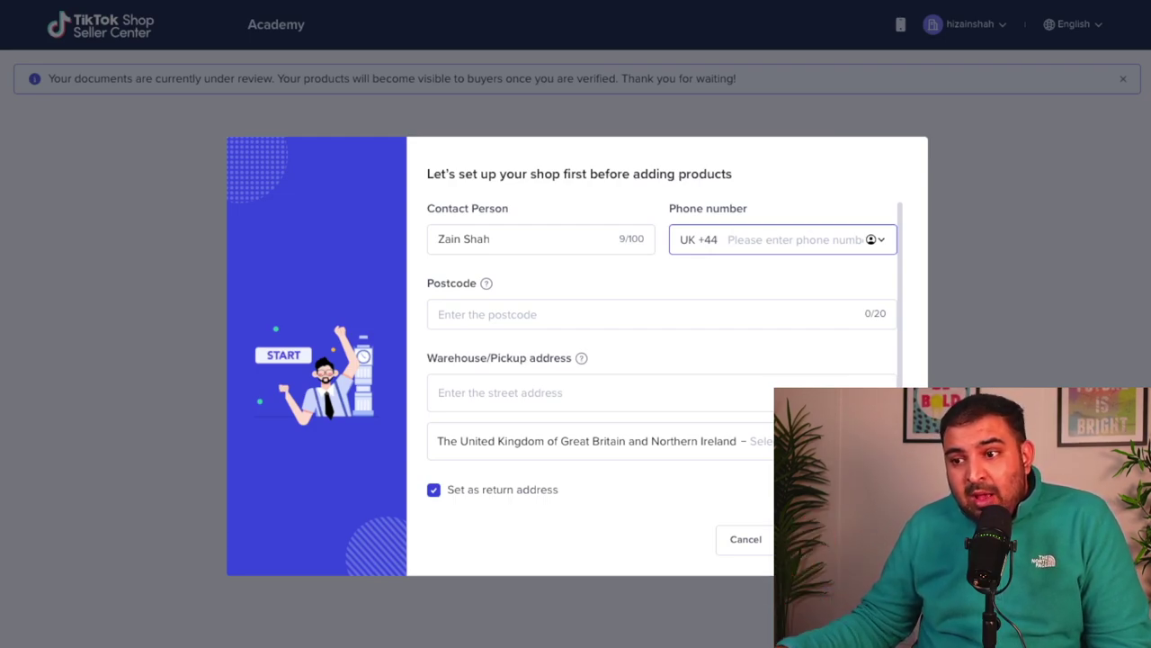
pyautogui.click(540, 313)
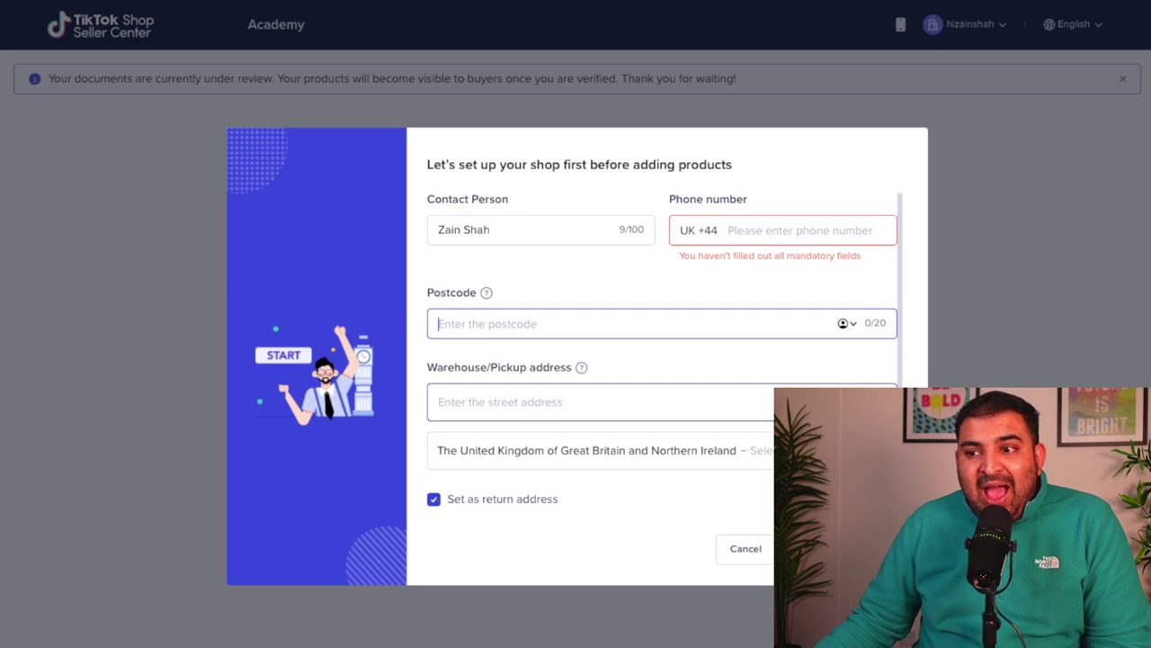
pyautogui.click(540, 402)
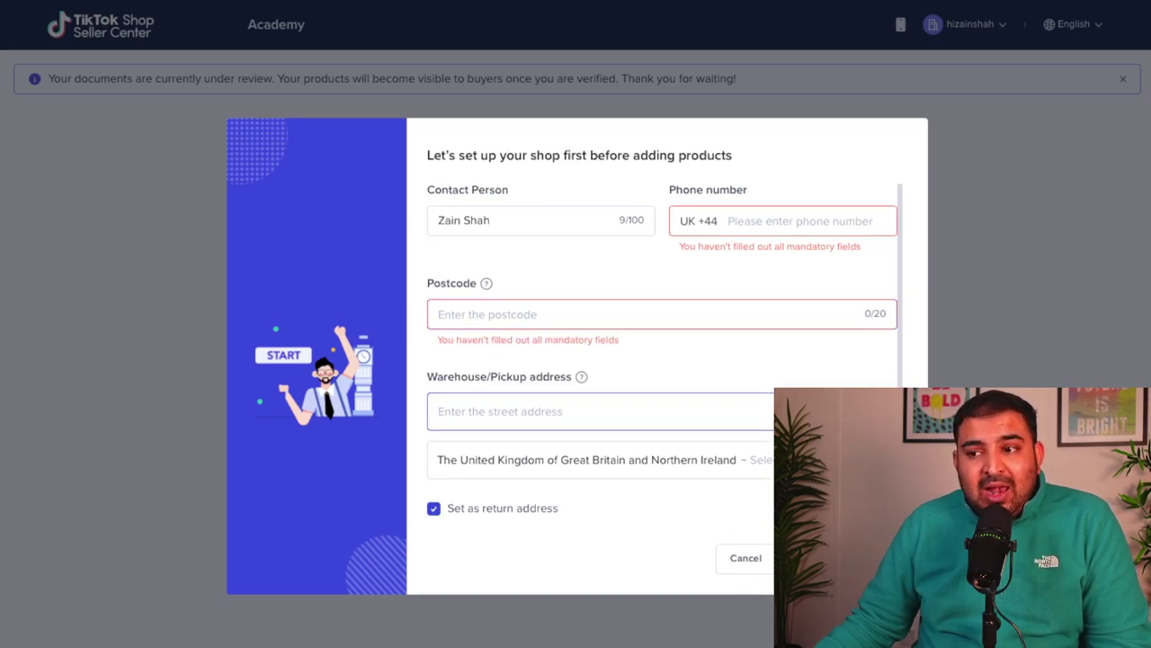
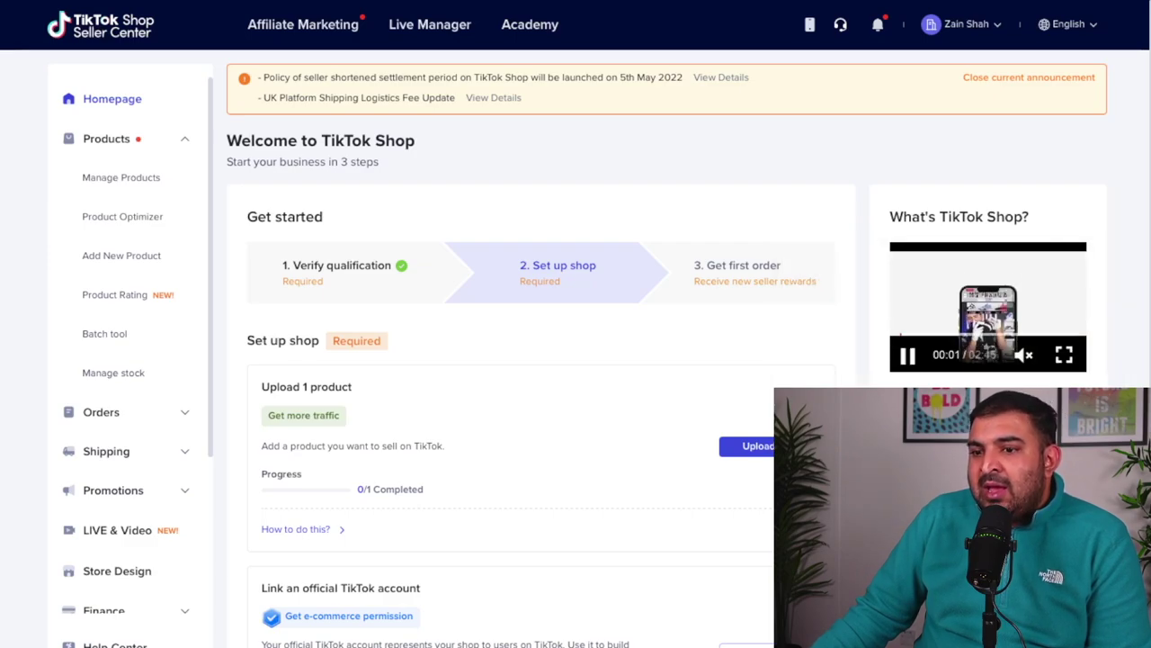
# Open Manage Products and check that the product list is empty, with 0 products
pyautogui.scroll(-3, 539, 360)
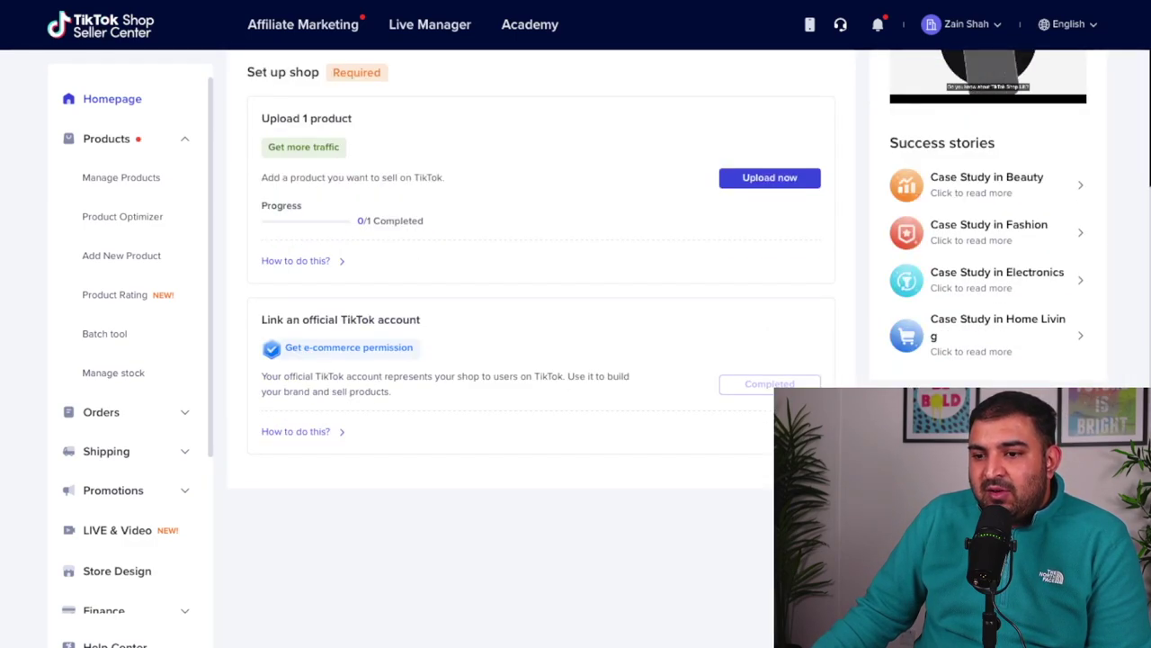
pyautogui.scroll(2, 540, 360)
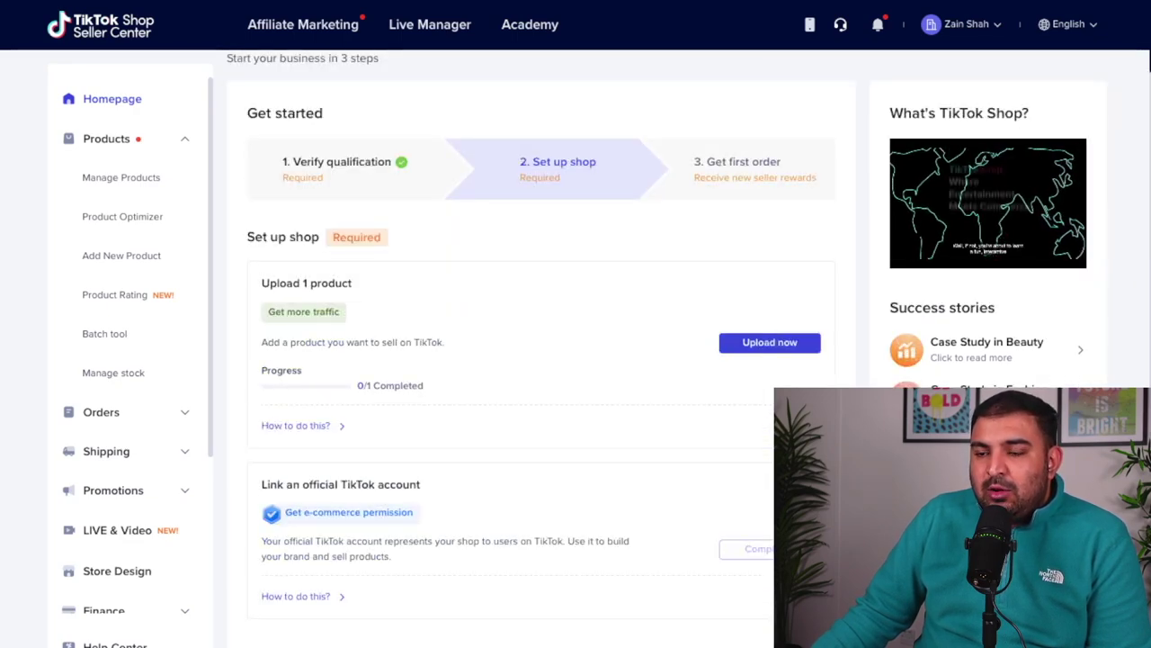
pyautogui.scroll(1, 540, 360)
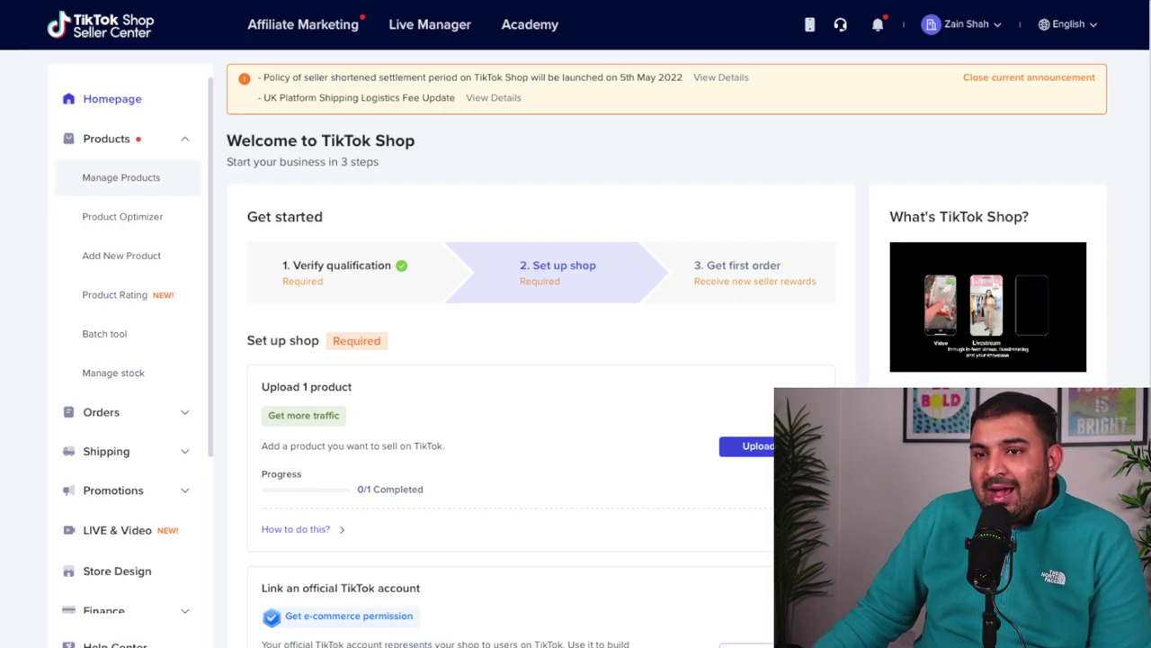
pyautogui.click(122, 177)
pyautogui.scroll(-2, 665, 360)
pyautogui.scroll(2, 665, 360)
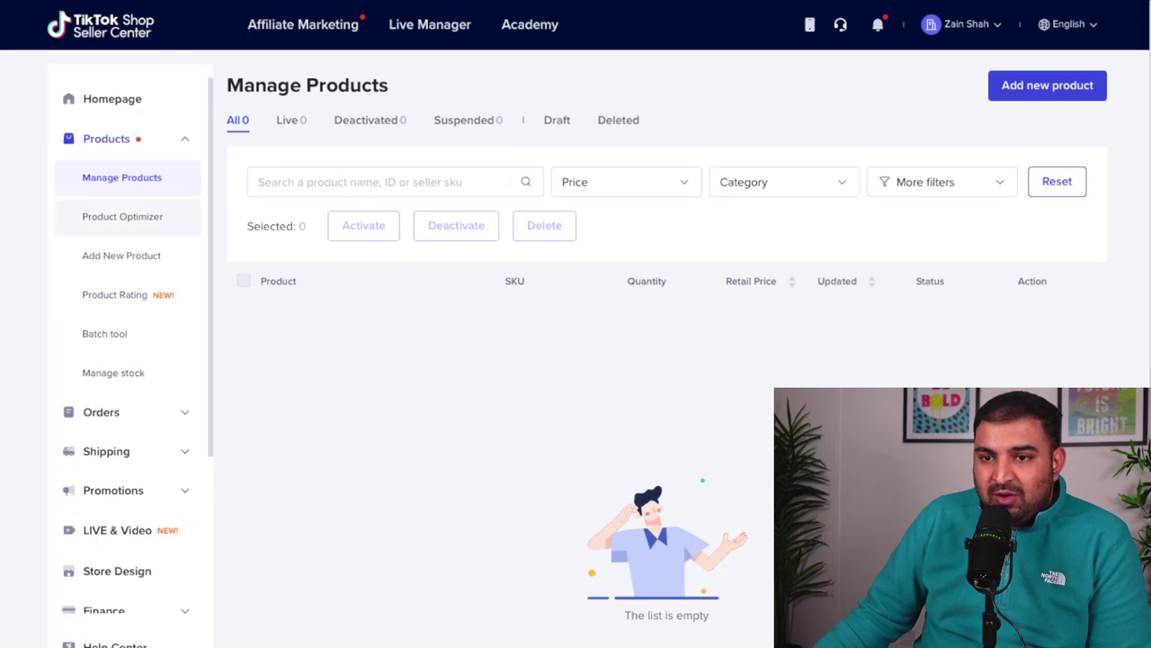
# Browse Product Optimizer and Add New Product, ending on the Batch tool page
pyautogui.click(123, 216)
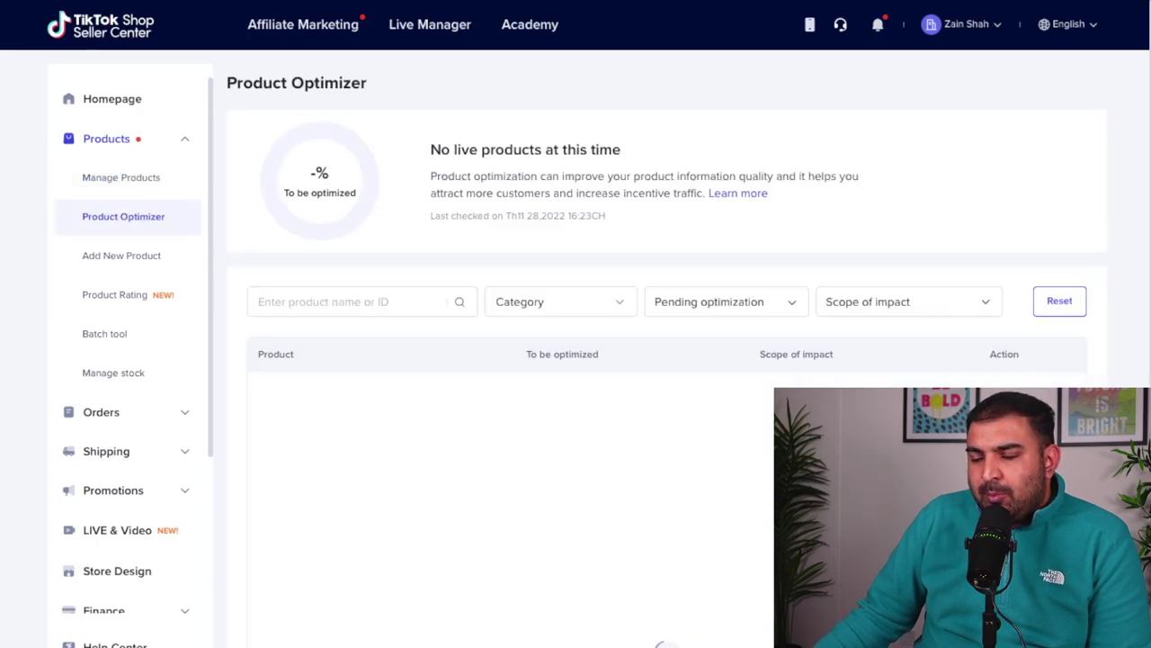
pyautogui.scroll(-1, 666, 360)
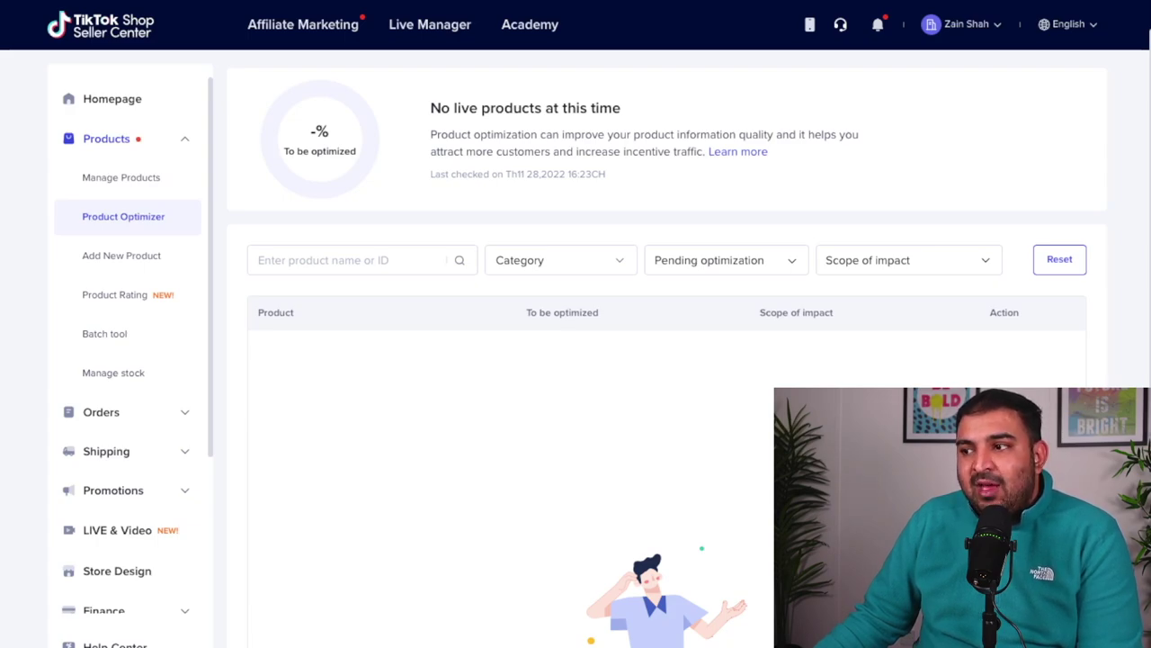
pyautogui.scroll(-1, 665, 360)
pyautogui.scroll(-1, 666, 360)
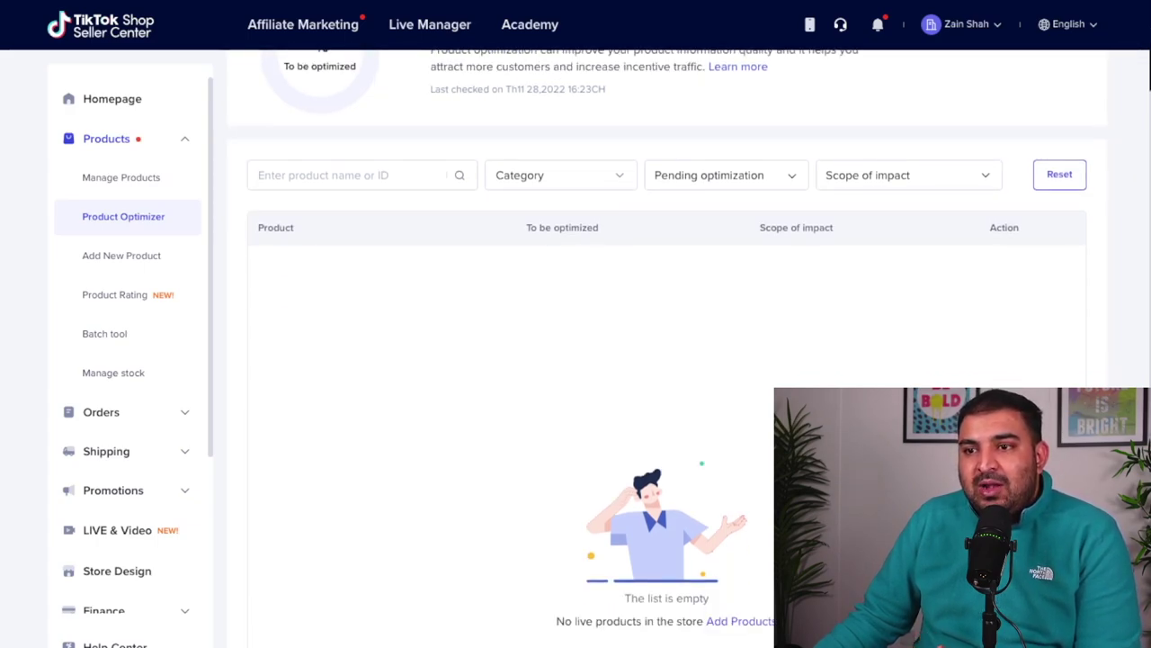
pyautogui.scroll(-1, 665, 360)
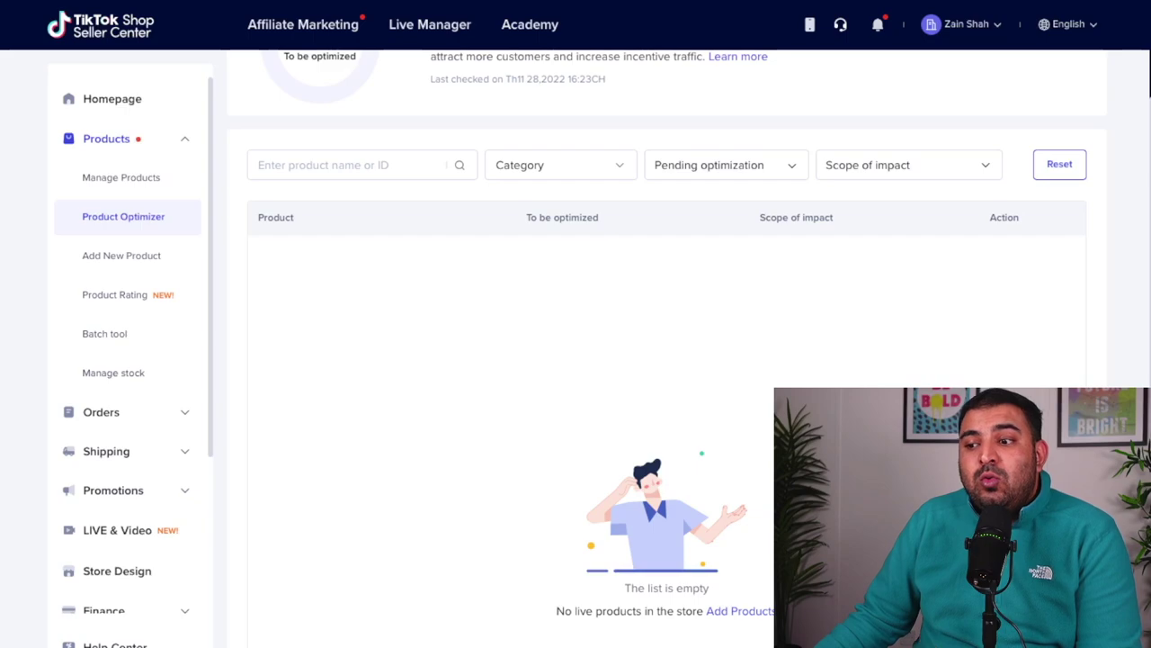
pyautogui.scroll(-1, 665, 359)
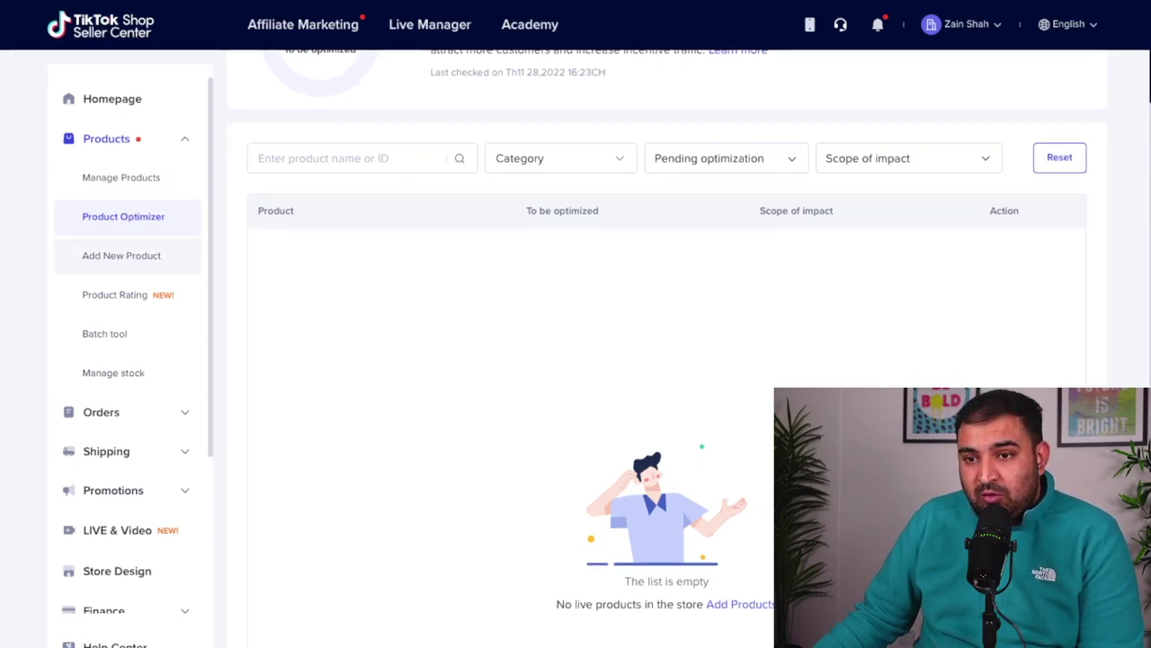
pyautogui.click(121, 255)
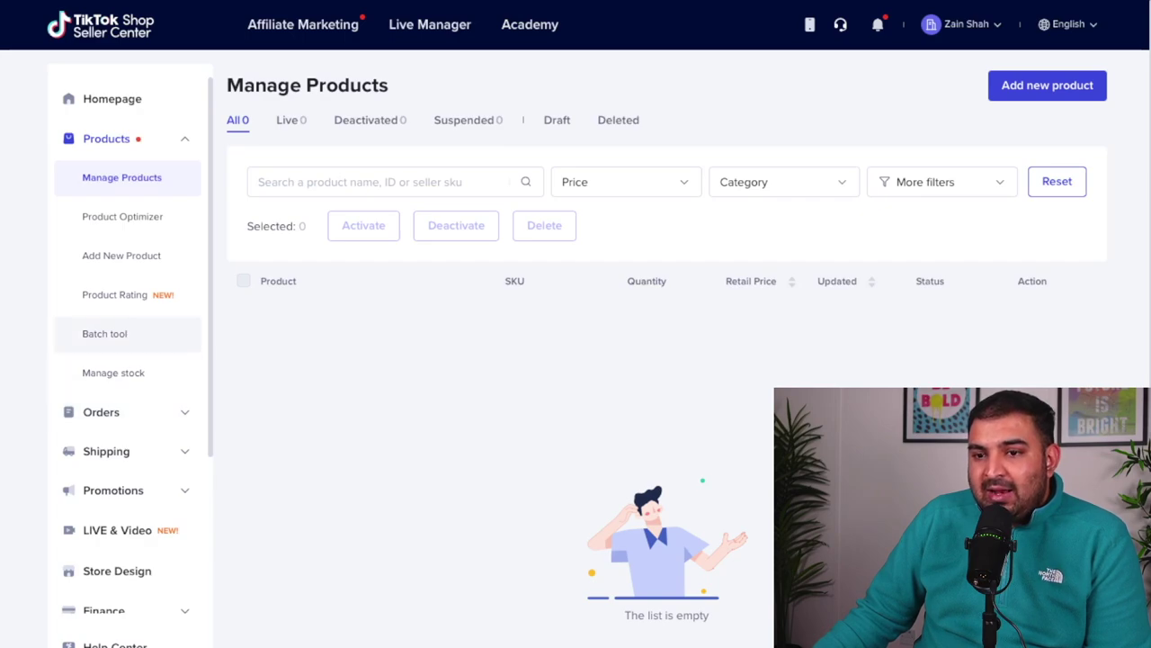
pyautogui.click(105, 333)
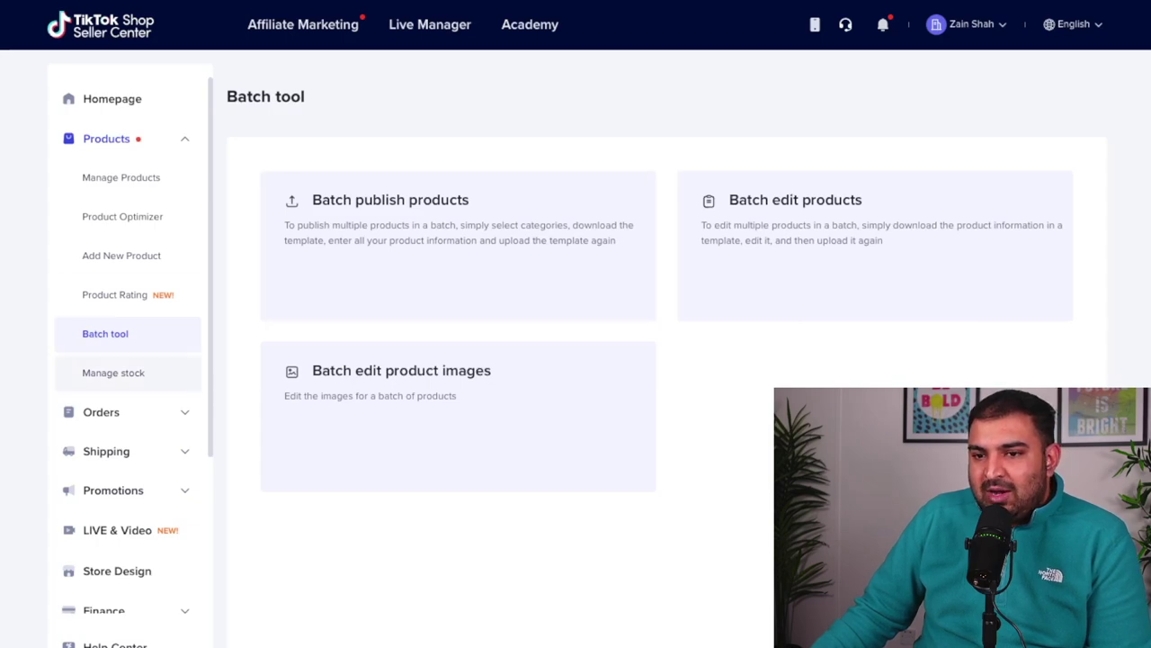
# Review the Manage stock dashboard (1 live product, 100% normal stock), then expand the Orders menu
pyautogui.click(114, 372)
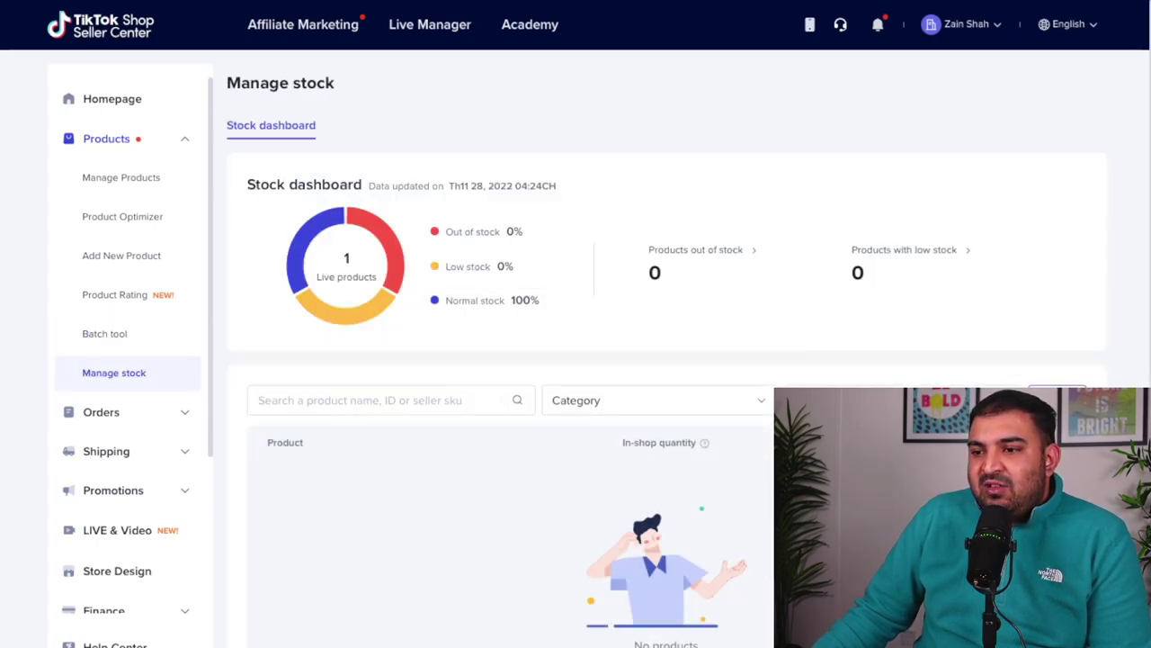
pyautogui.scroll(-1, 666, 356)
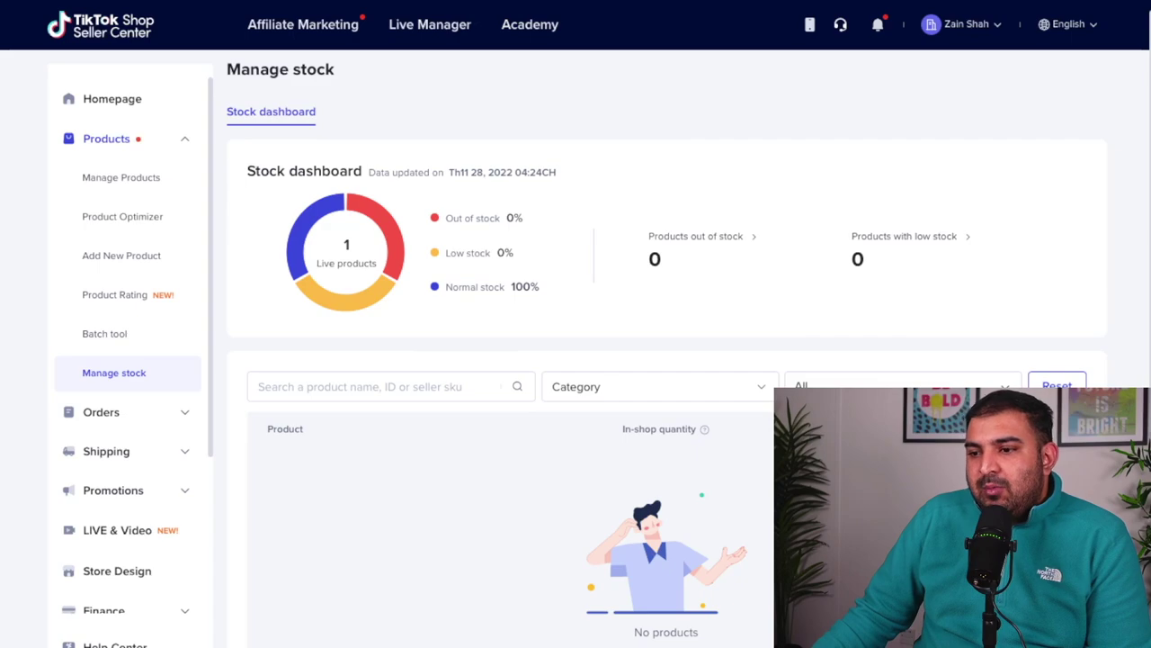
pyautogui.scroll(-2, 667, 356)
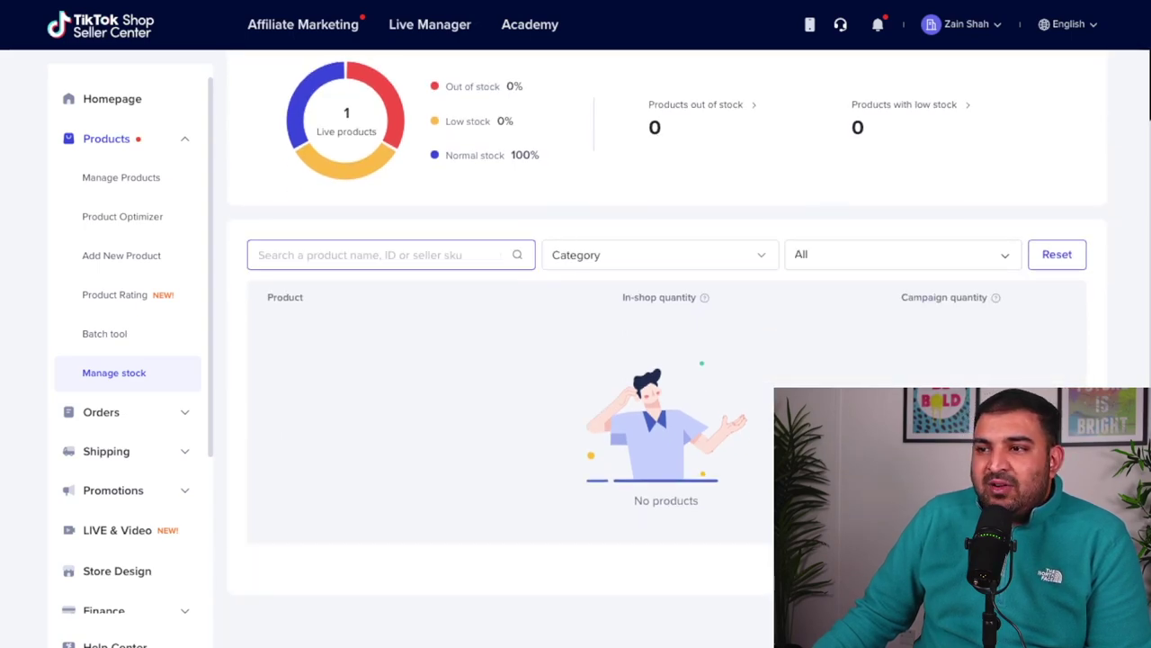
pyautogui.scroll(2, 667, 357)
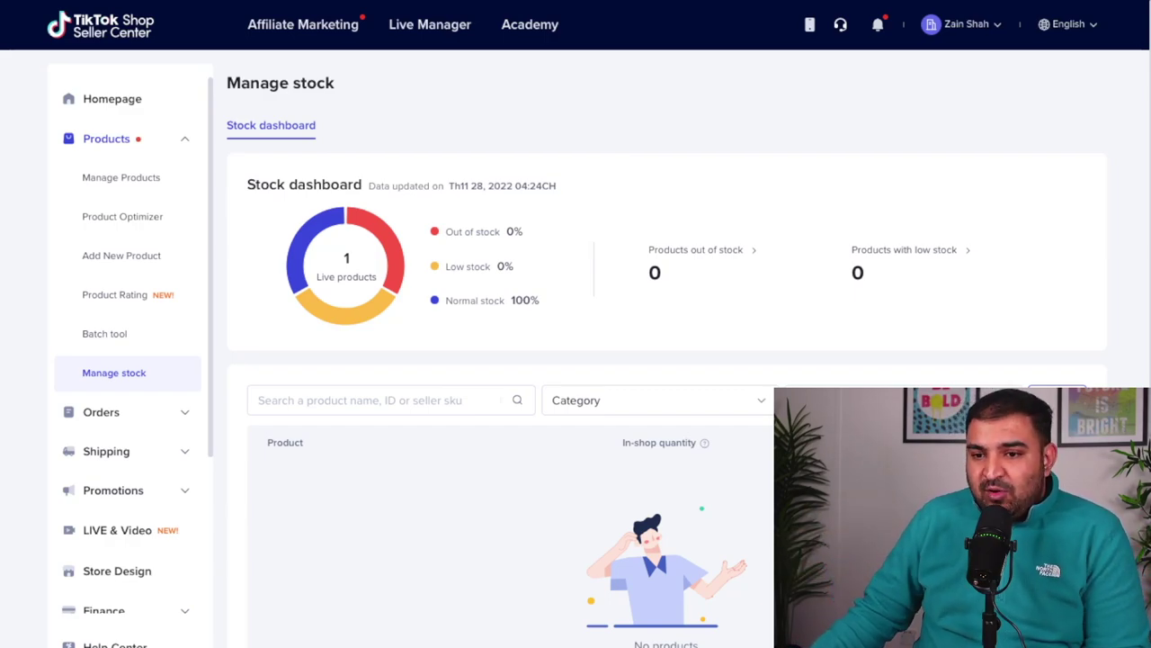
pyautogui.scroll(-1, 665, 351)
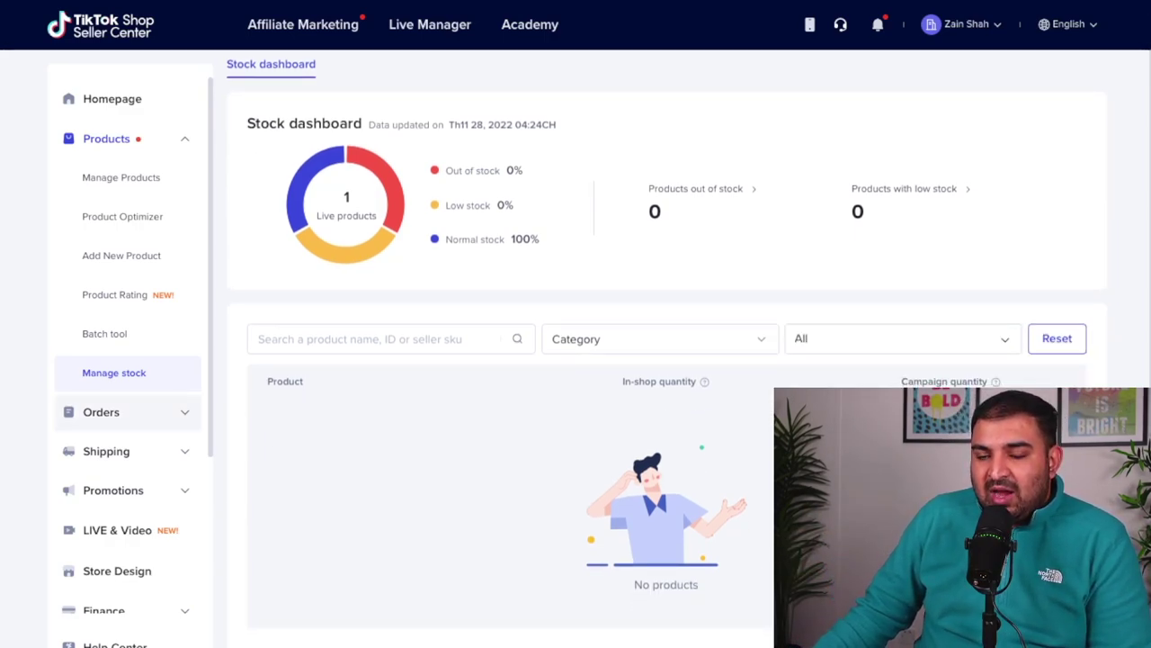
pyautogui.click(101, 412)
pyautogui.scroll(-2, 130, 360)
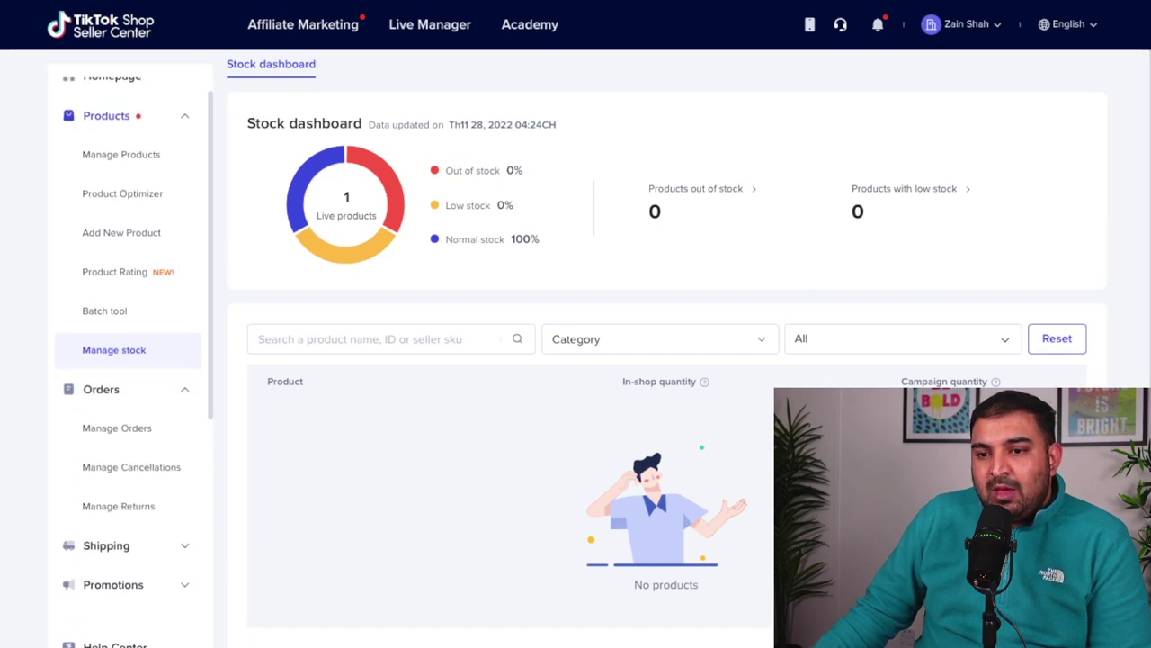
# Open Manage Orders and dismiss the cancelled-orders and Export order announcements
pyautogui.click(117, 264)
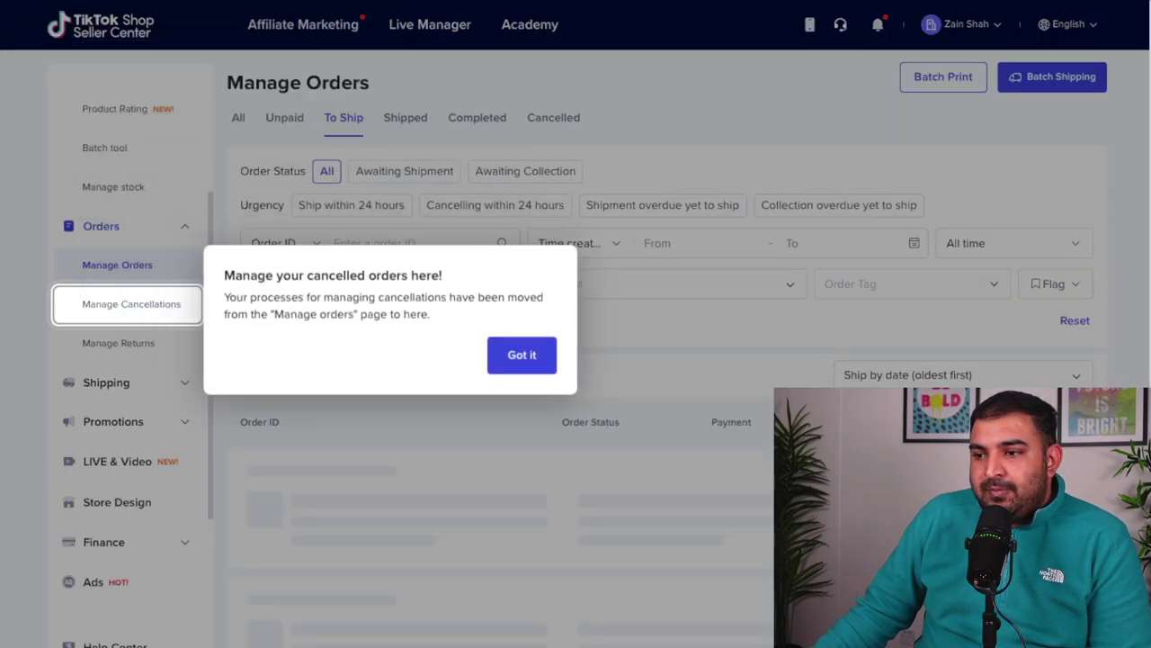
pyautogui.click(552, 396)
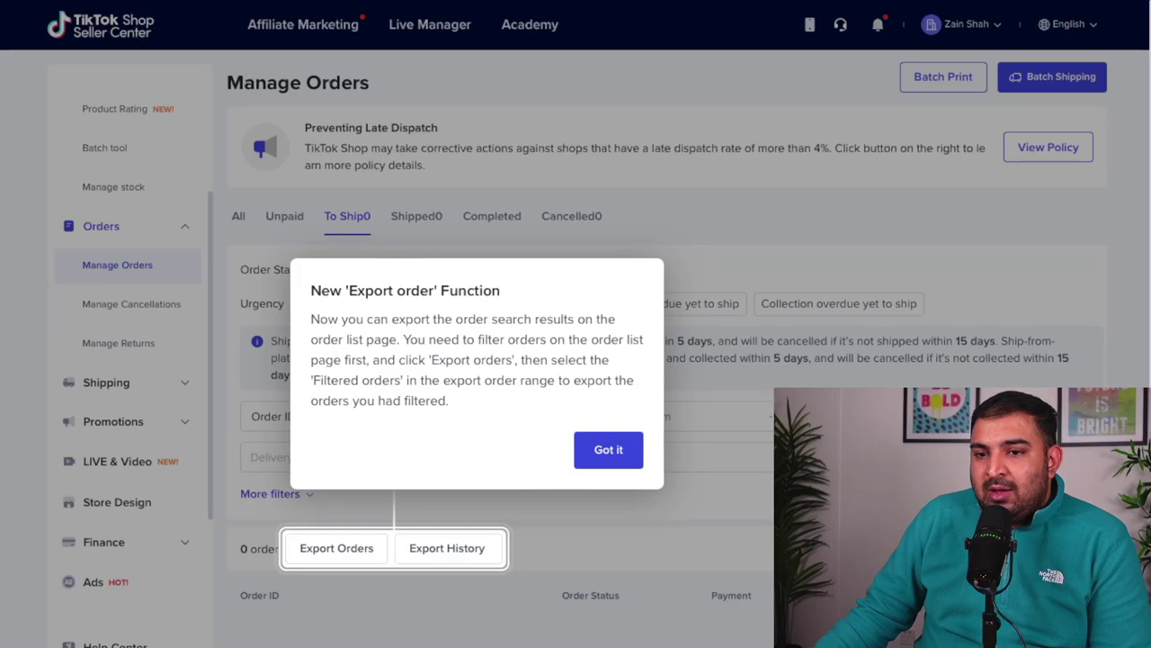
pyautogui.click(608, 449)
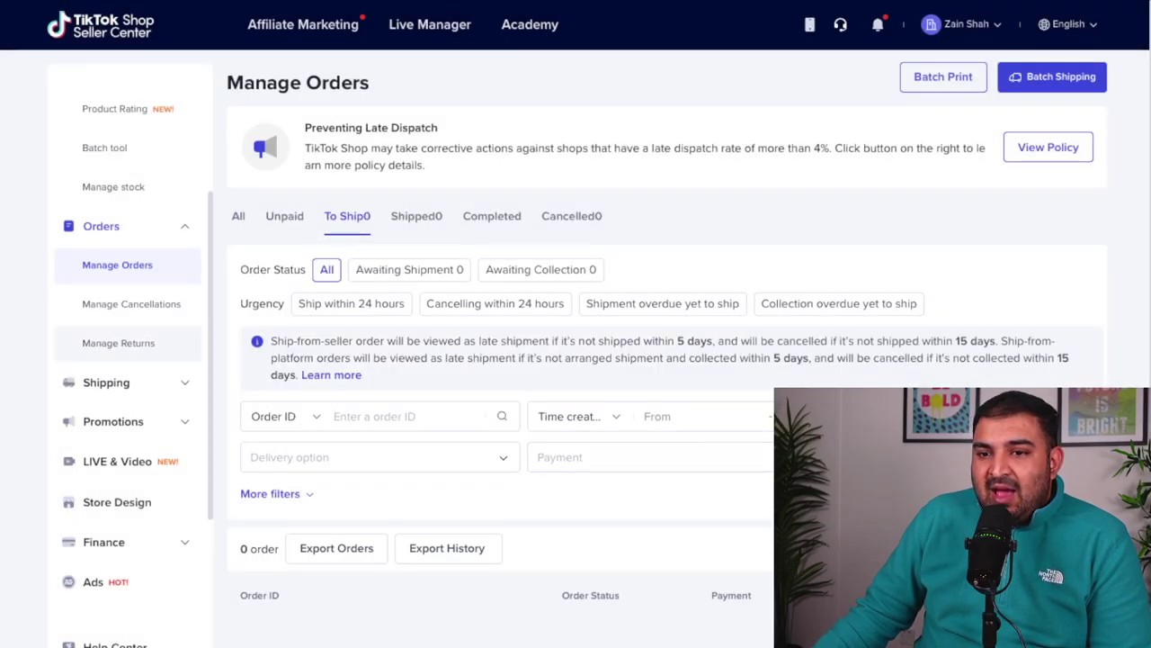
# Check Manage Cancellations and the empty Manage Returns/Refunds list, then expand Shipping
pyautogui.click(131, 303)
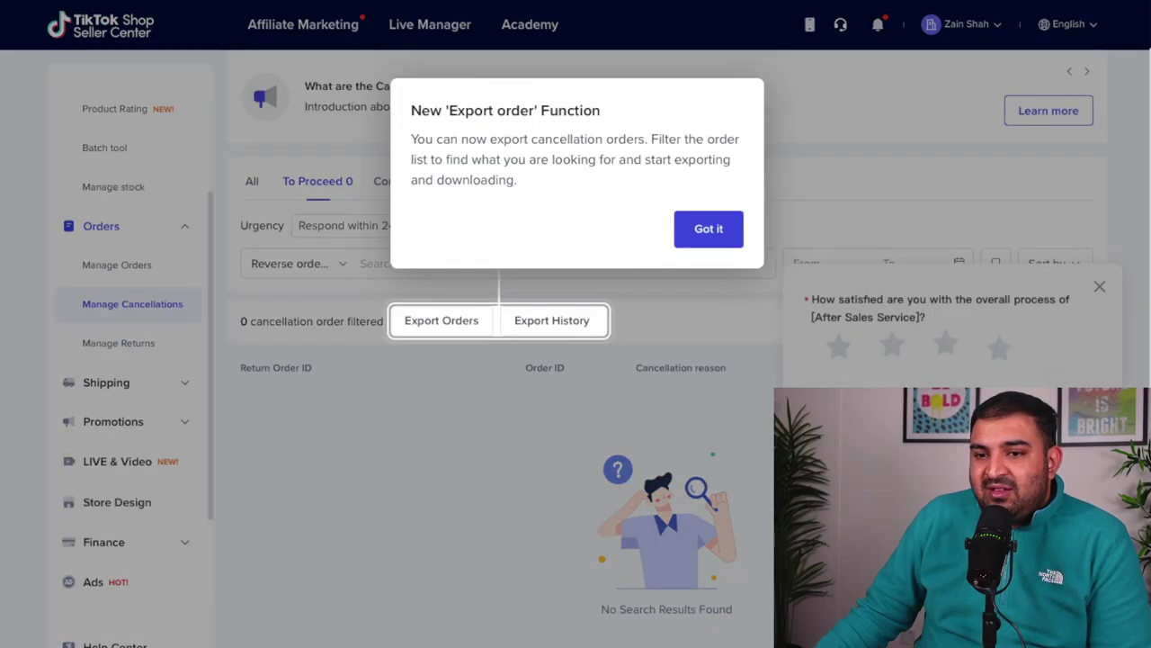
pyautogui.click(709, 229)
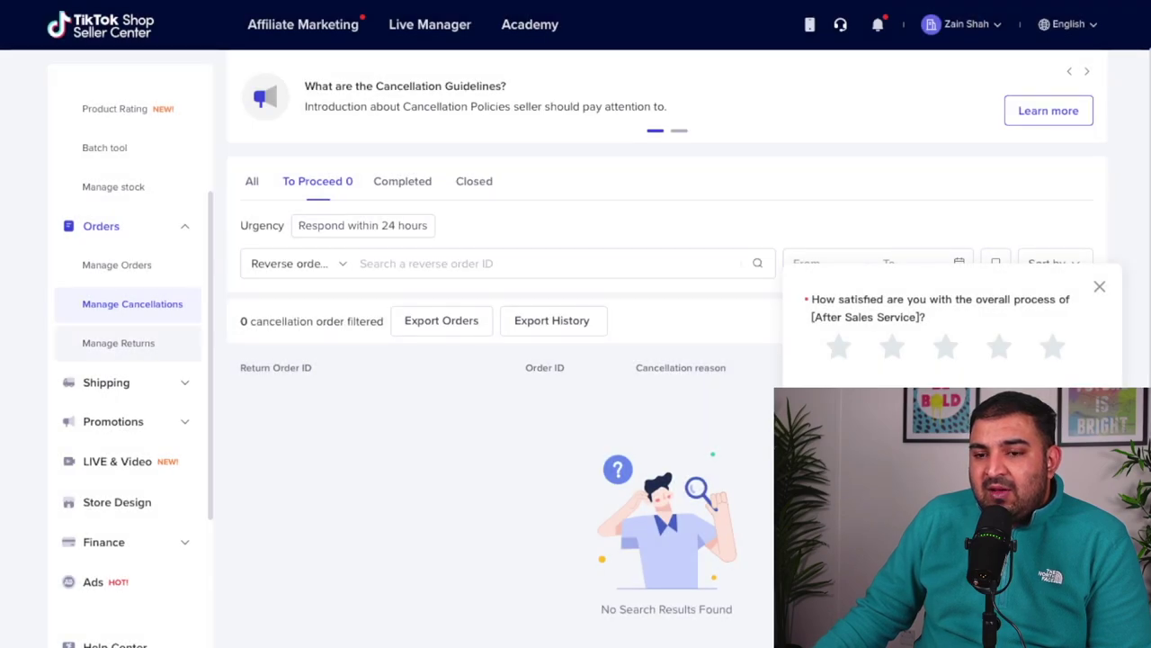
pyautogui.click(117, 343)
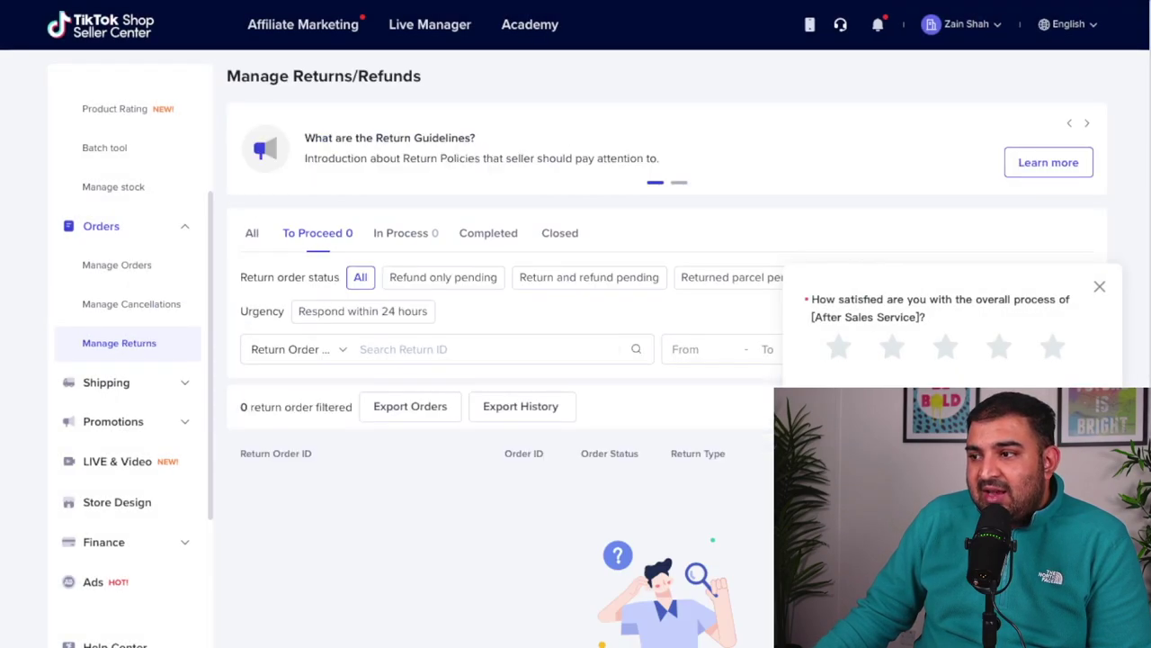
pyautogui.scroll(-1, 576, 360)
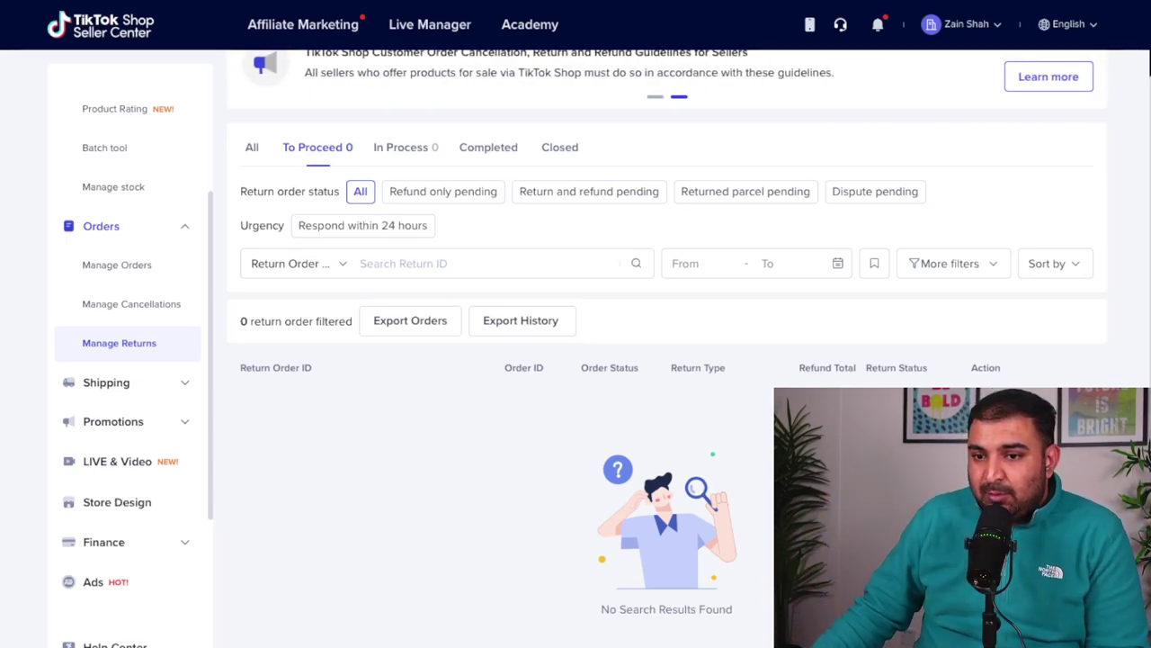
pyautogui.click(106, 382)
# View the Batch Shipping page and dismiss its split-order shipping tip
pyautogui.scroll(-3, 130, 360)
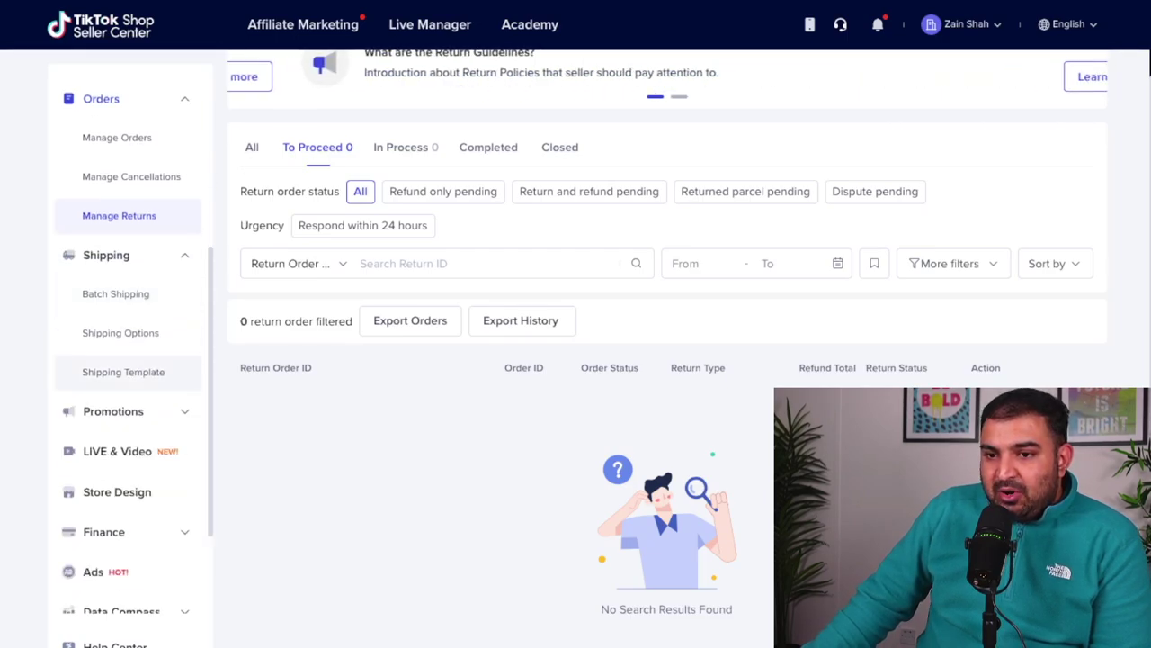
pyautogui.click(115, 293)
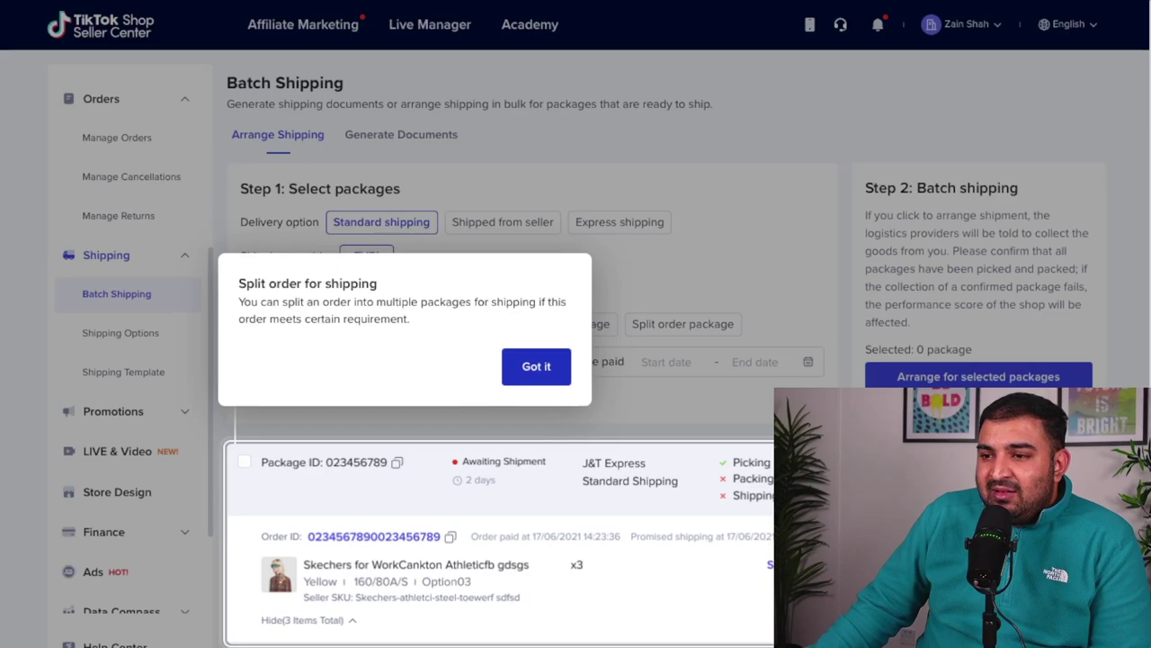
pyautogui.click(536, 366)
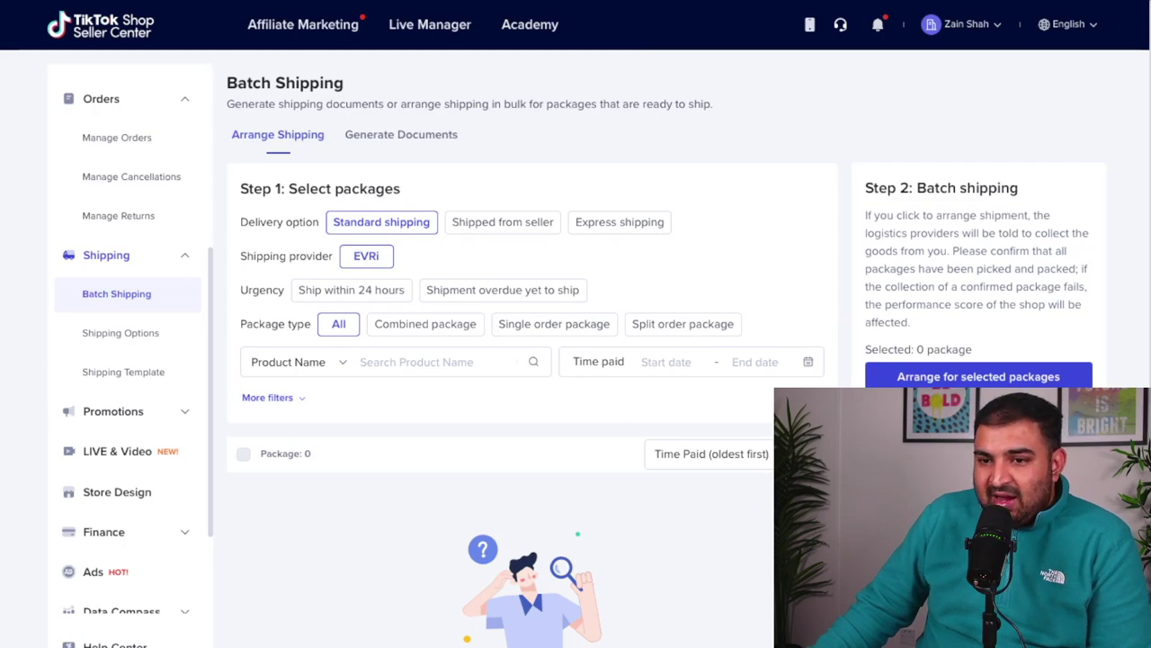
# Glance at the empty Shipping Template list, then review the Shipping Options settings
pyautogui.click(123, 371)
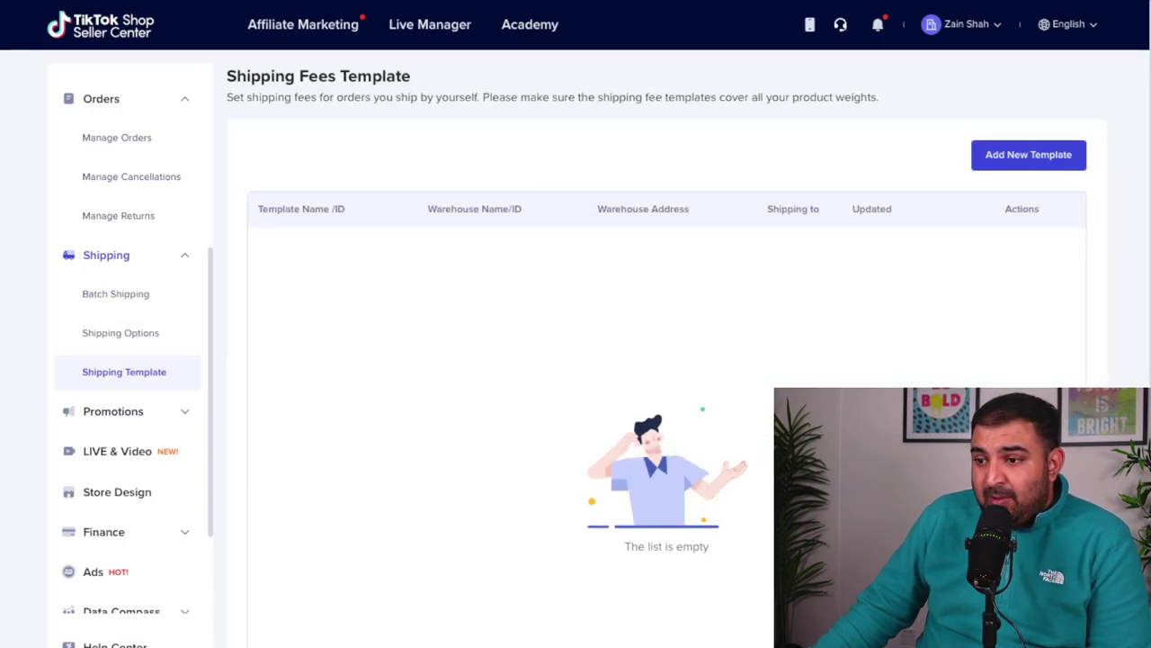
pyautogui.click(121, 333)
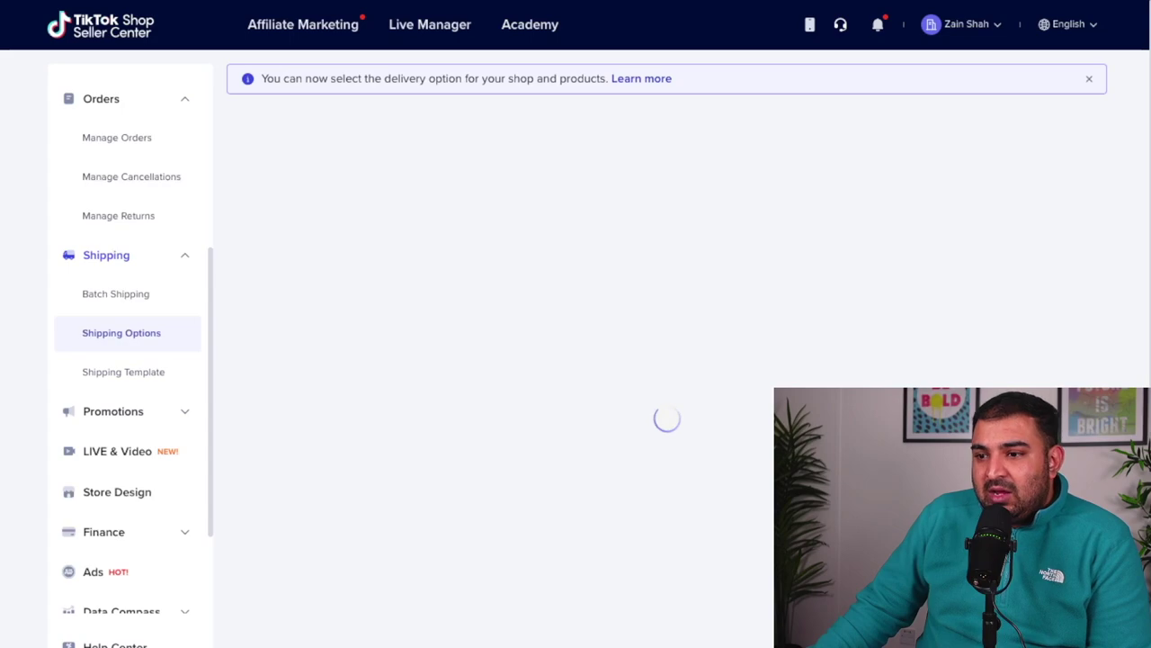
pyautogui.scroll(-1, 666, 360)
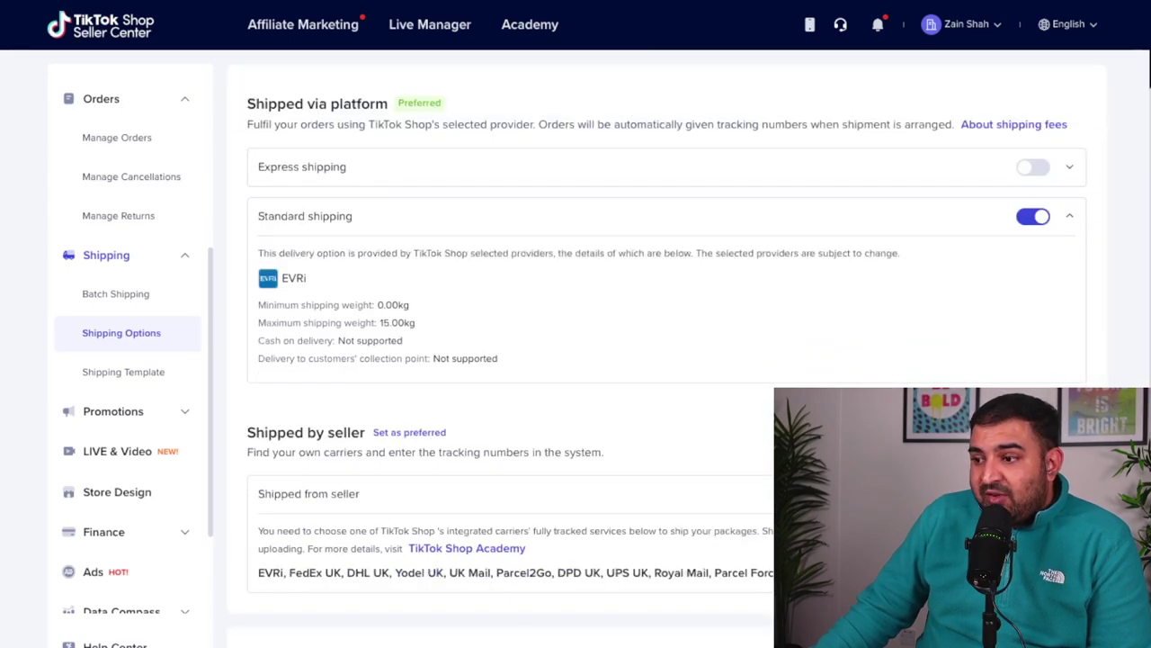
pyautogui.scroll(1, 682, 348)
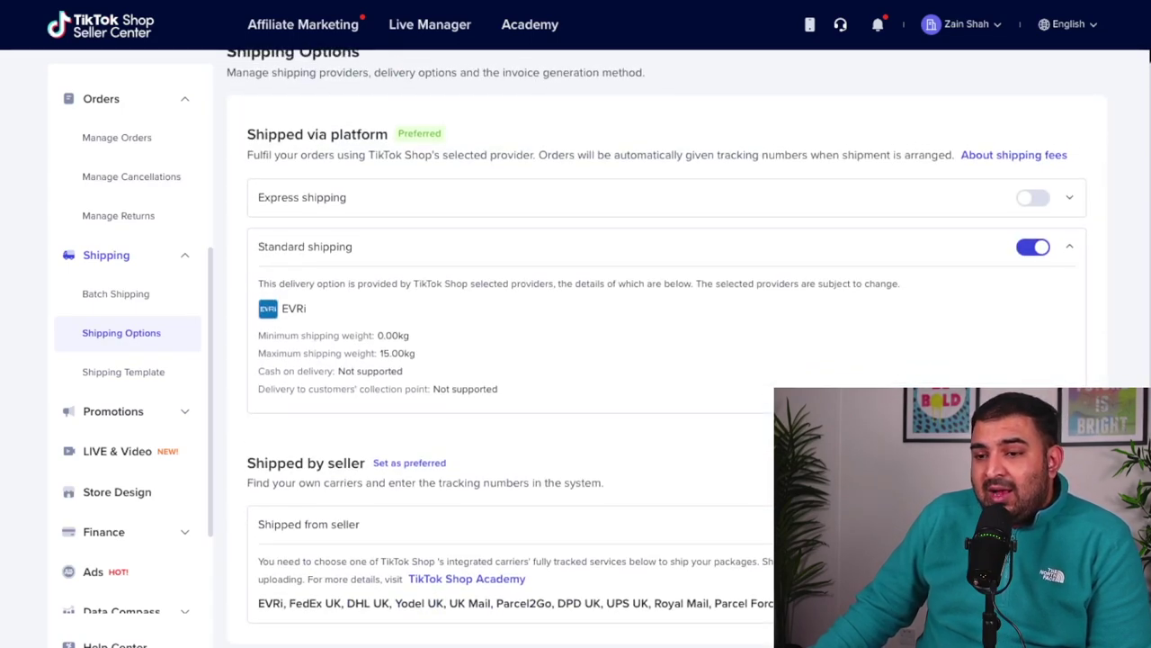
pyautogui.scroll(-1, 666, 360)
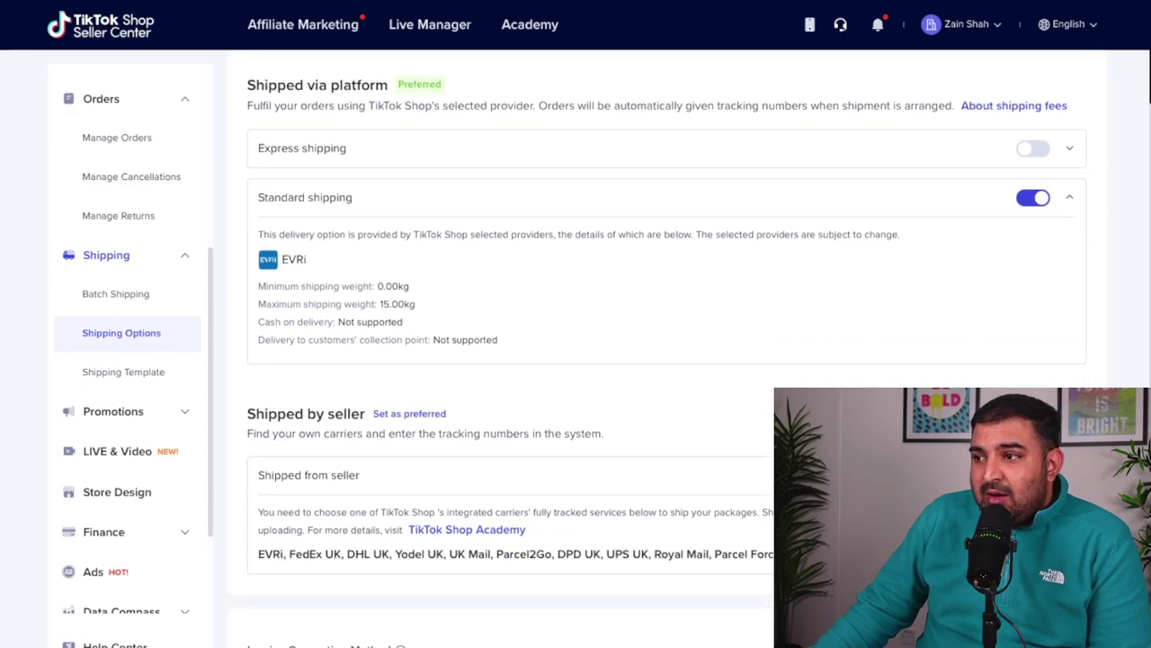
# Turn on Express shipping via DPD UK, up to 20.00kg, and confirm
pyautogui.click(1033, 147)
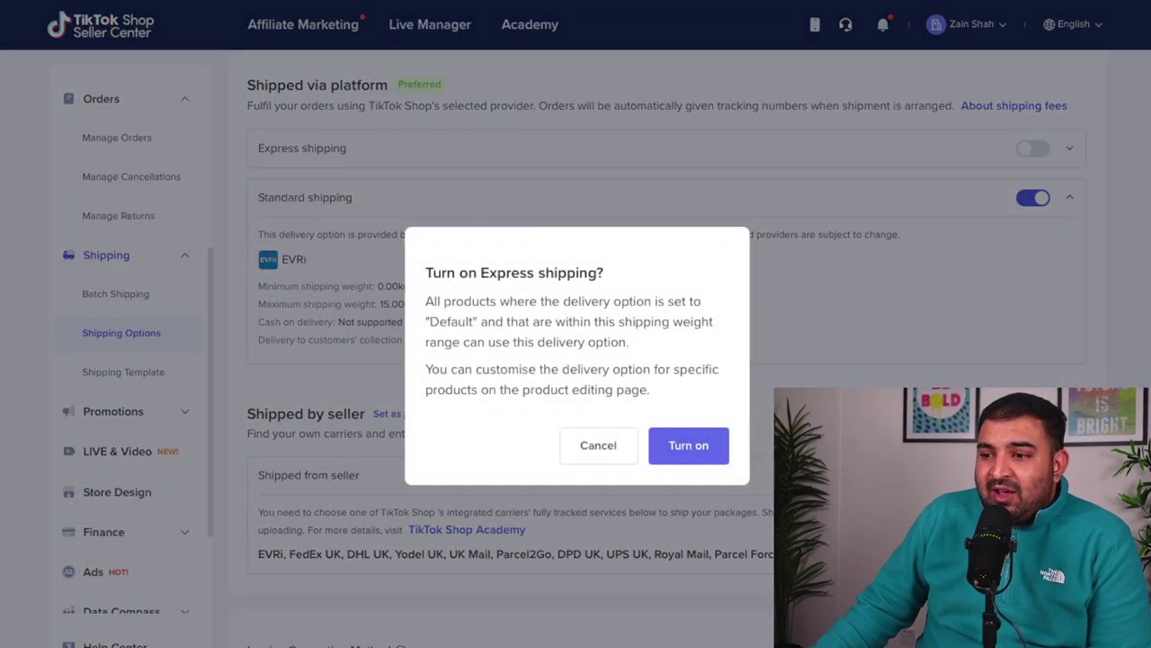
pyautogui.click(688, 445)
pyautogui.scroll(-3, 665, 359)
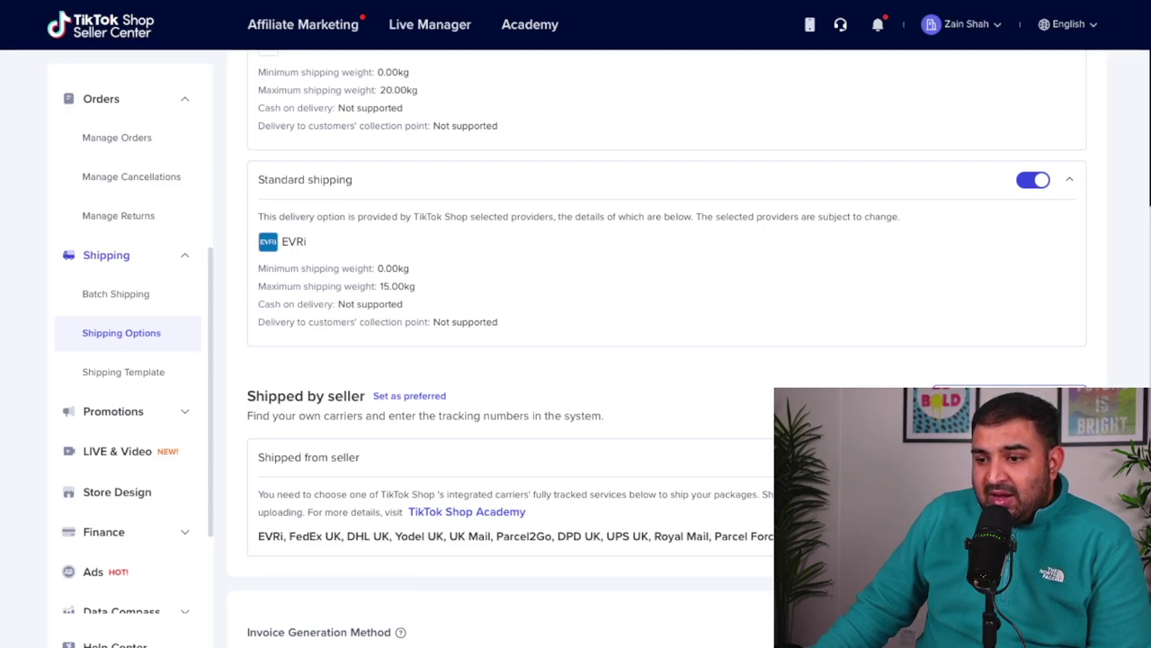
# Review the seller-shipping carriers (EVRi, FedEx UK, DHL UK, Royal Mail), then expand Promotions
pyautogui.moveTo(775, 536); pyautogui.dragTo(282, 537)
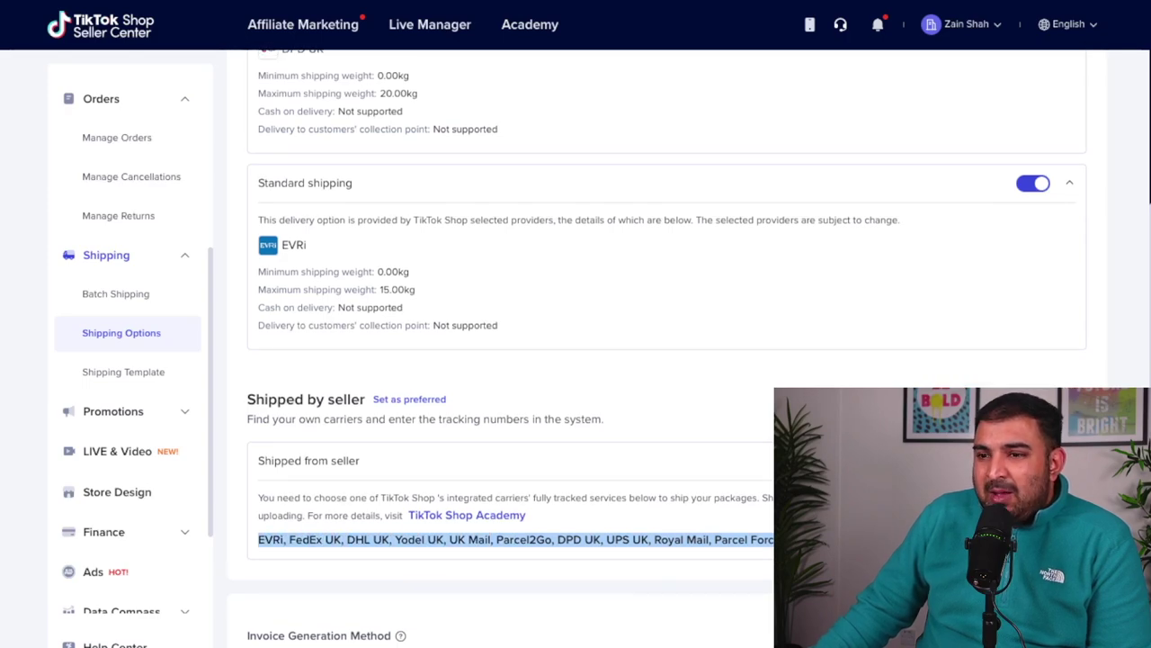
pyautogui.scroll(3, 575, 360)
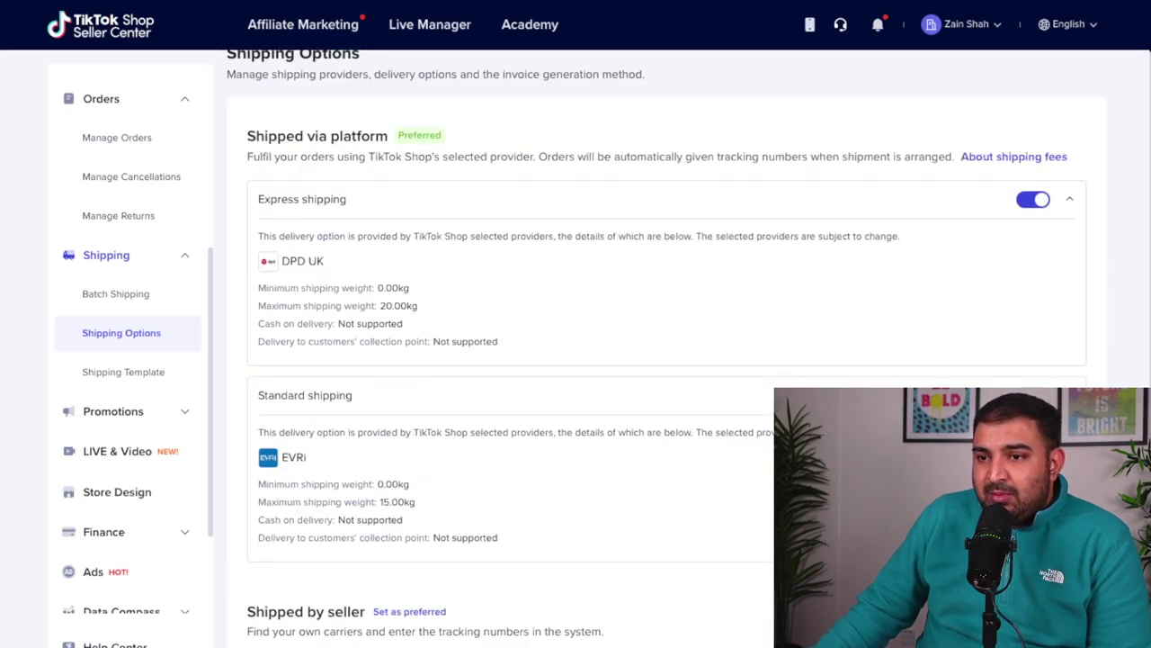
pyautogui.scroll(-3, 576, 360)
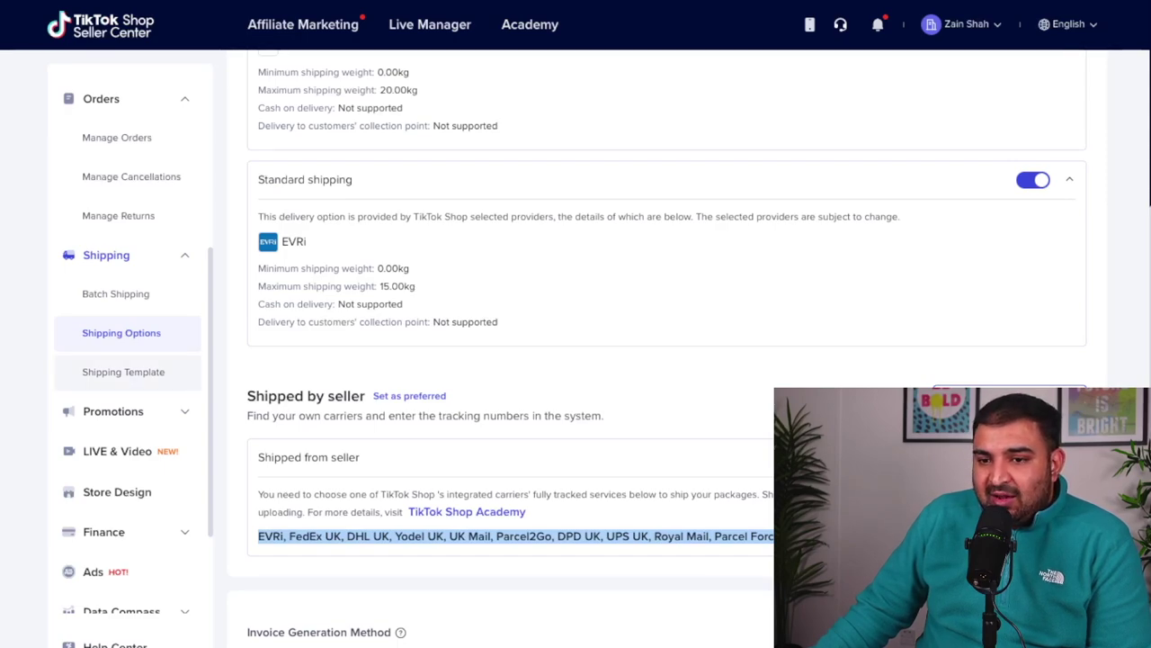
pyautogui.scroll(-1, 126, 340)
pyautogui.click(126, 339)
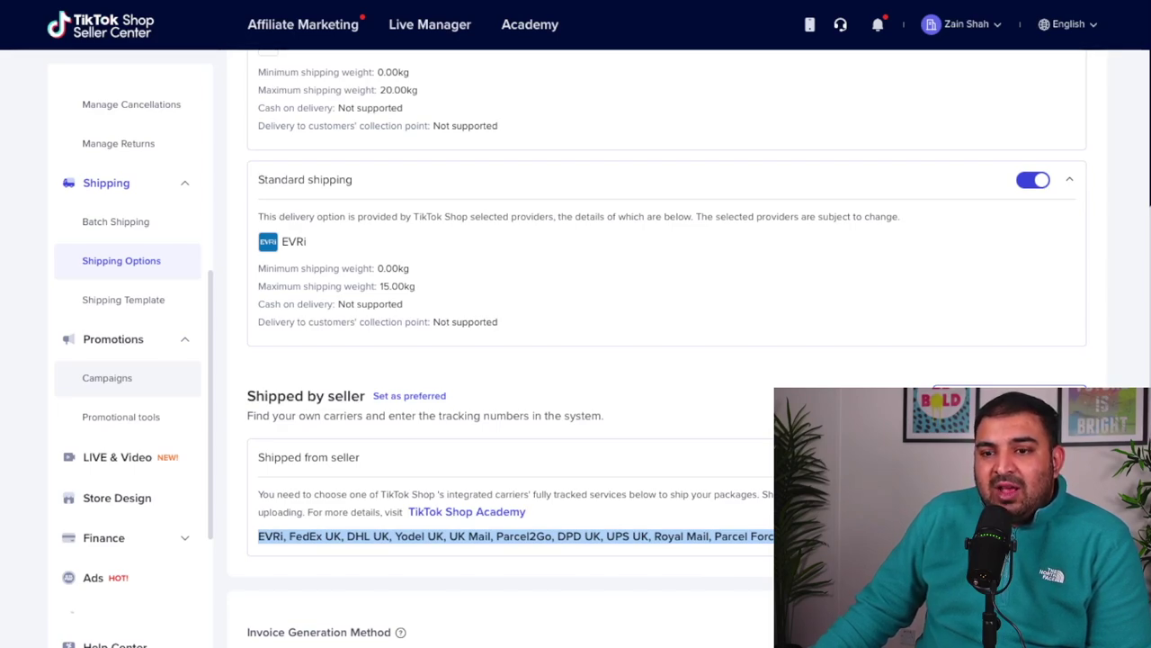
pyautogui.scroll(-2, 130, 360)
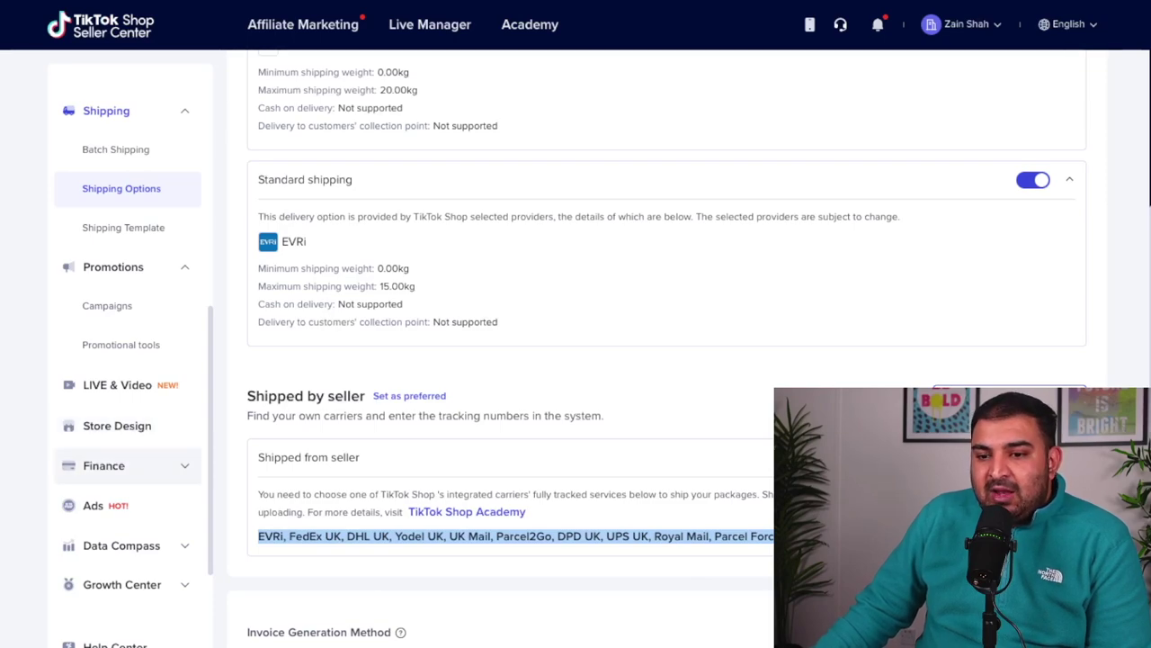
# Check Finance Bills earnings (£0 to settle, £0 settled), then open Payments
pyautogui.click(104, 465)
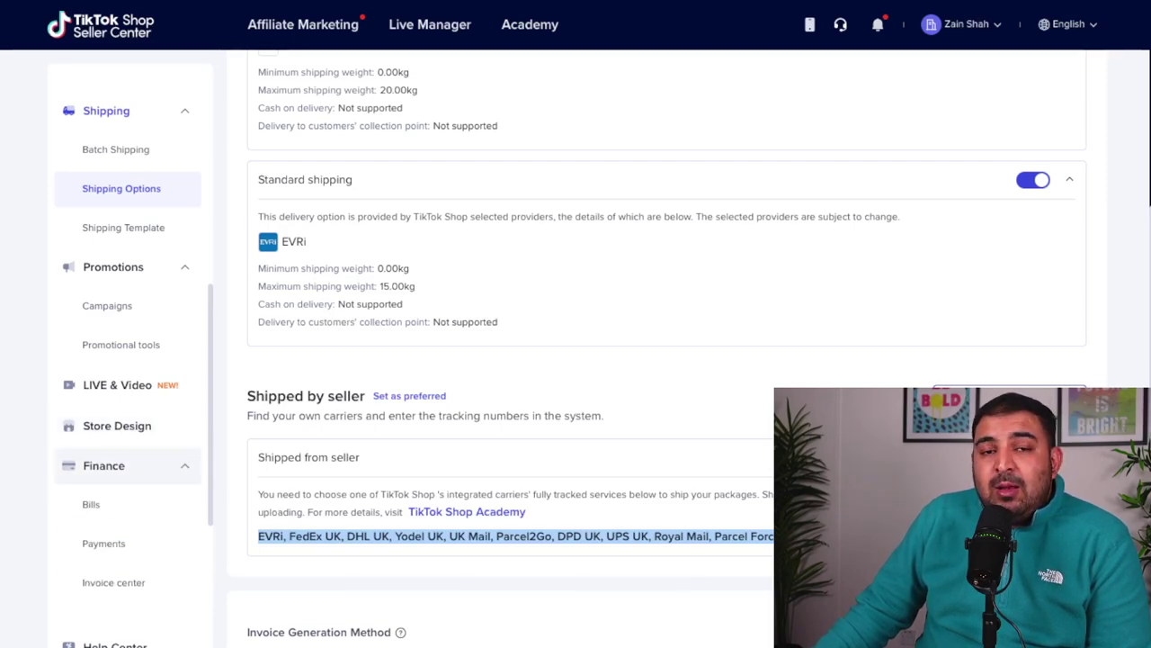
pyautogui.scroll(-1, 126, 459)
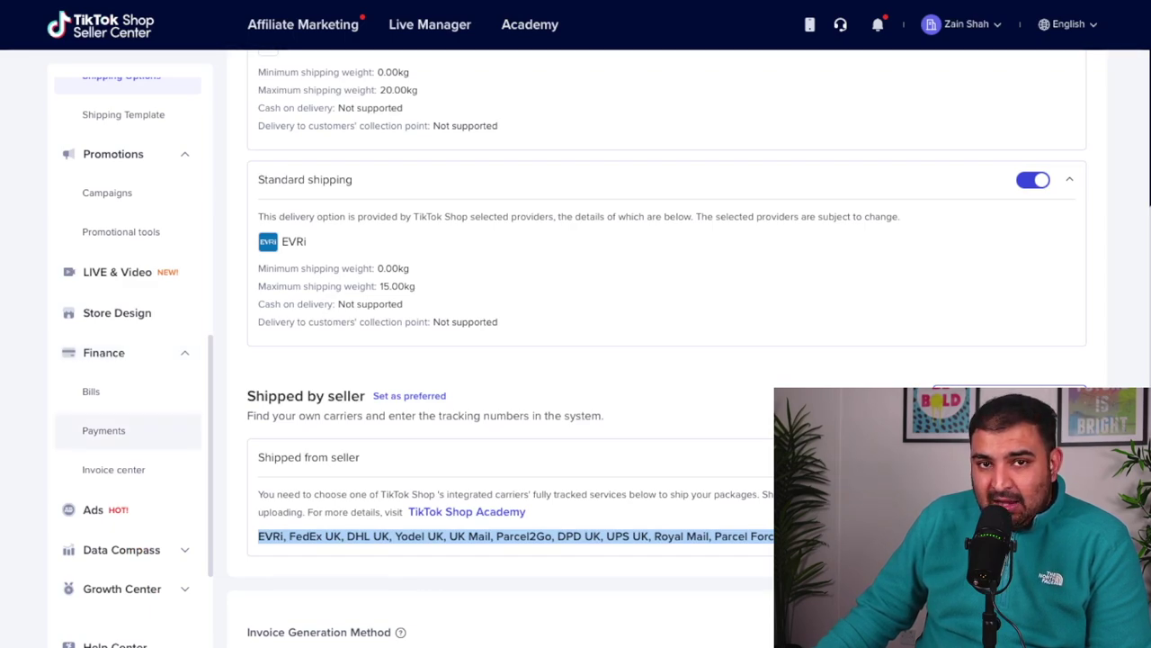
pyautogui.click(90, 392)
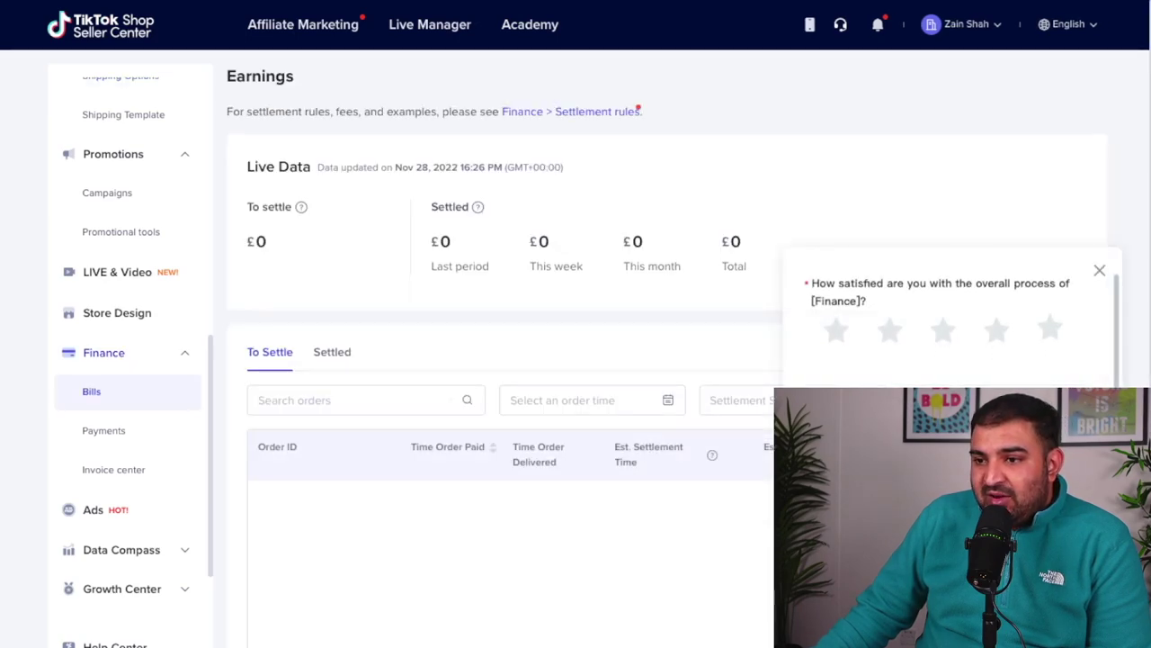
pyautogui.scroll(-1, 666, 360)
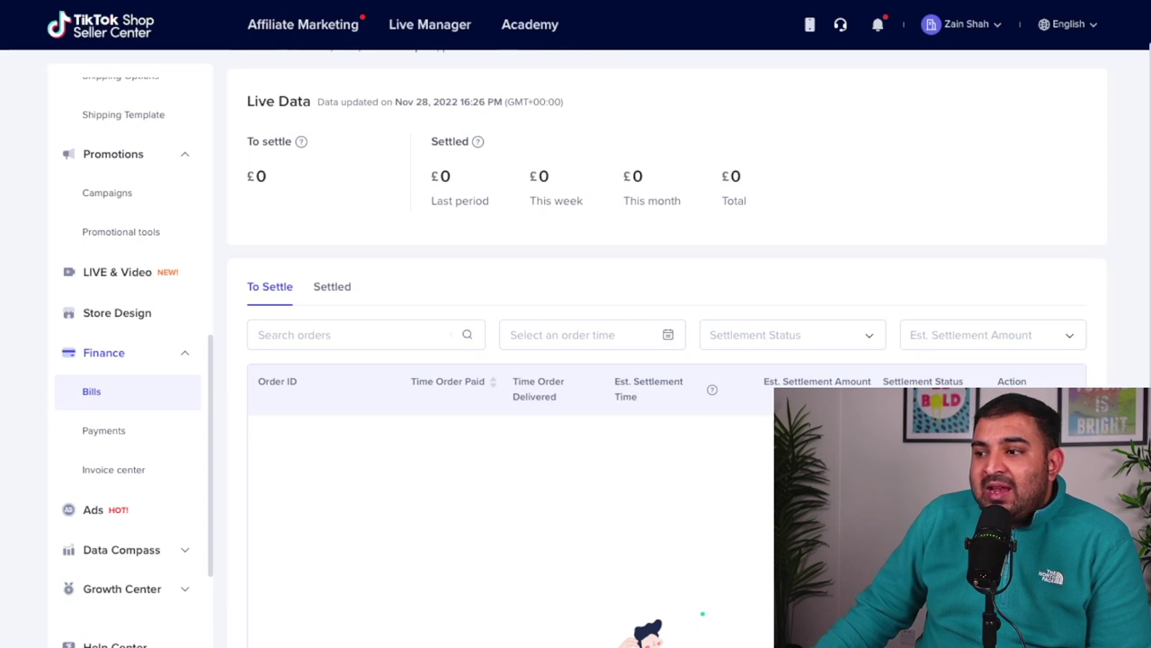
pyautogui.scroll(-1, 667, 359)
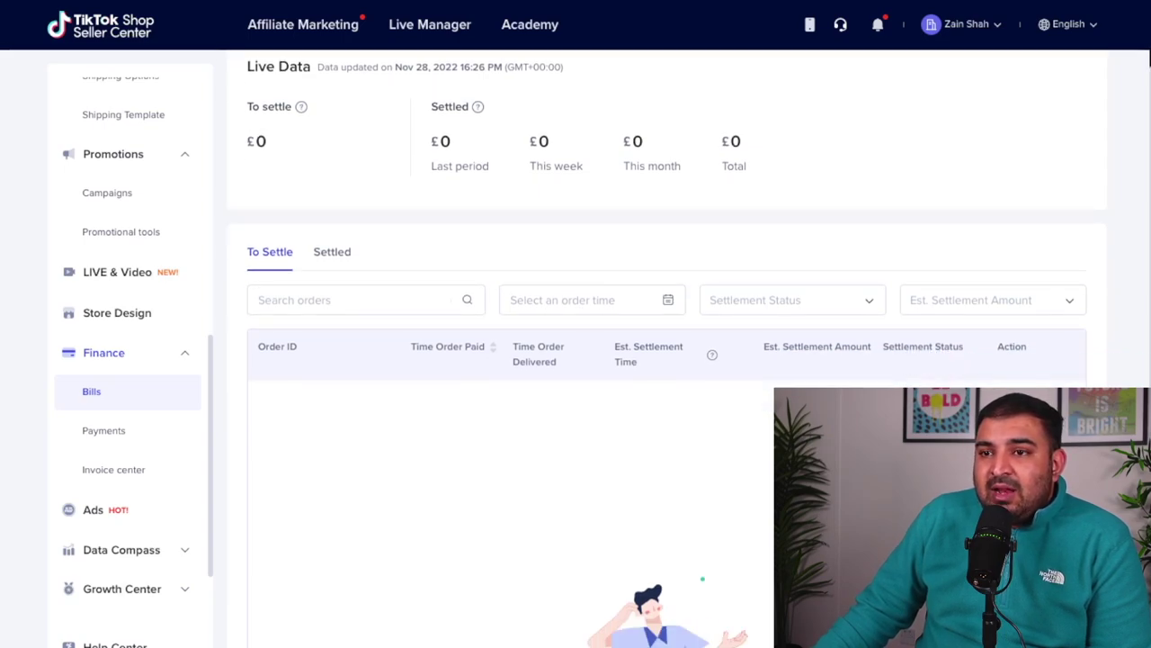
pyautogui.scroll(2, 667, 360)
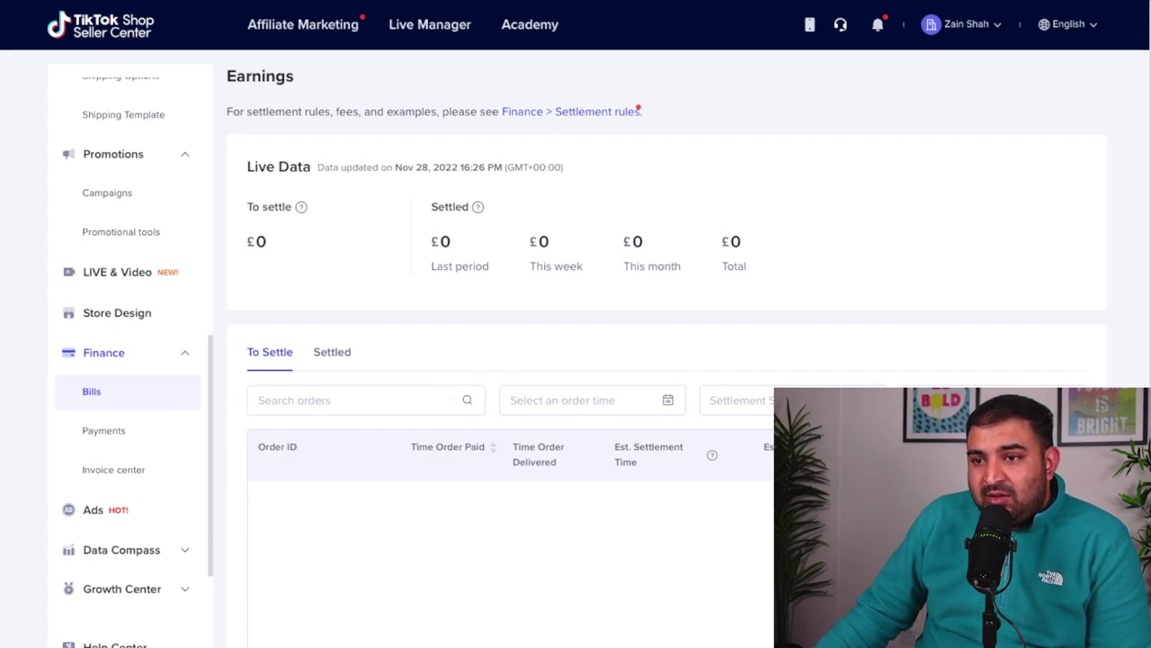
pyautogui.click(104, 430)
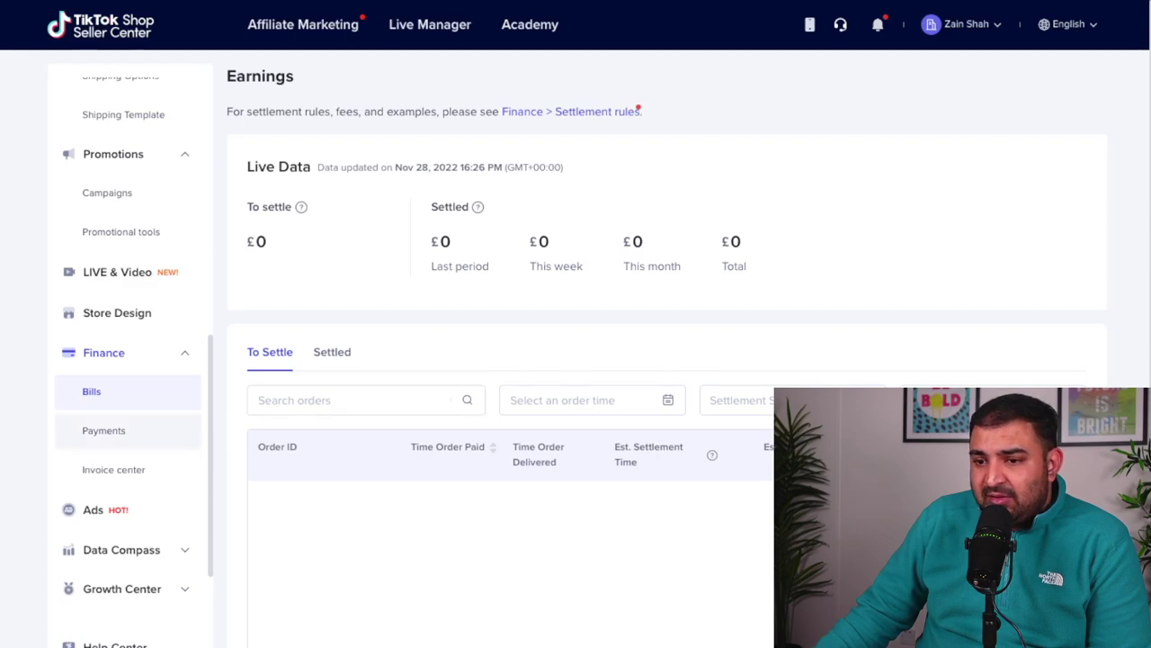
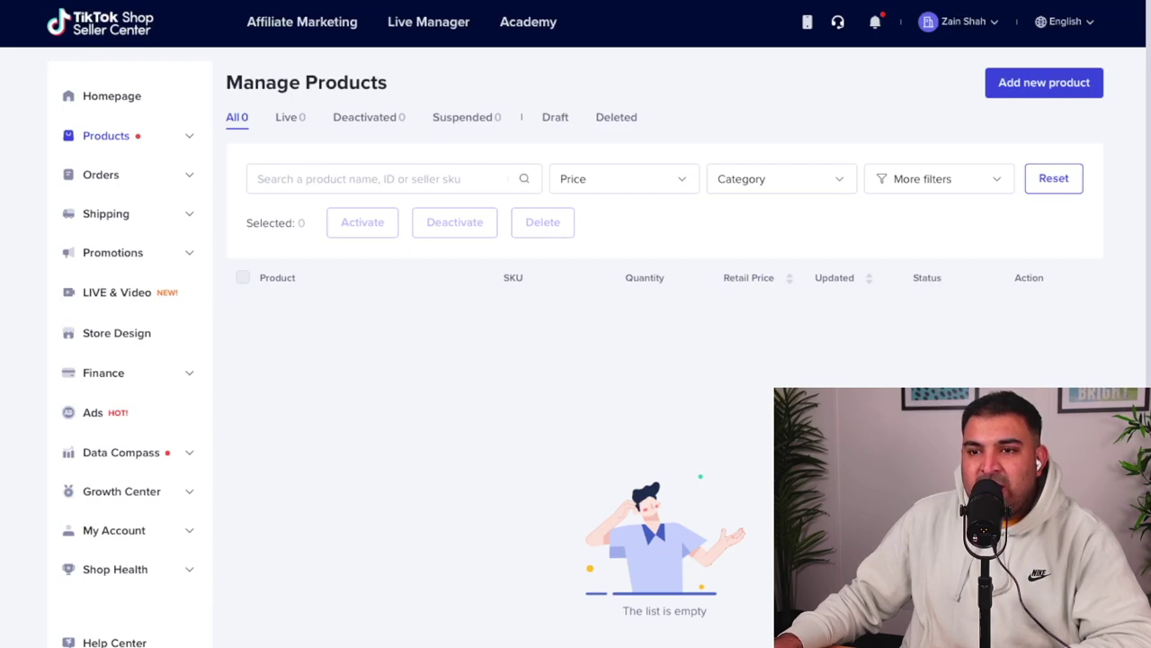
# Open a blank Add new product form from the Products menu, ready for the product name
pyautogui.click(106, 136)
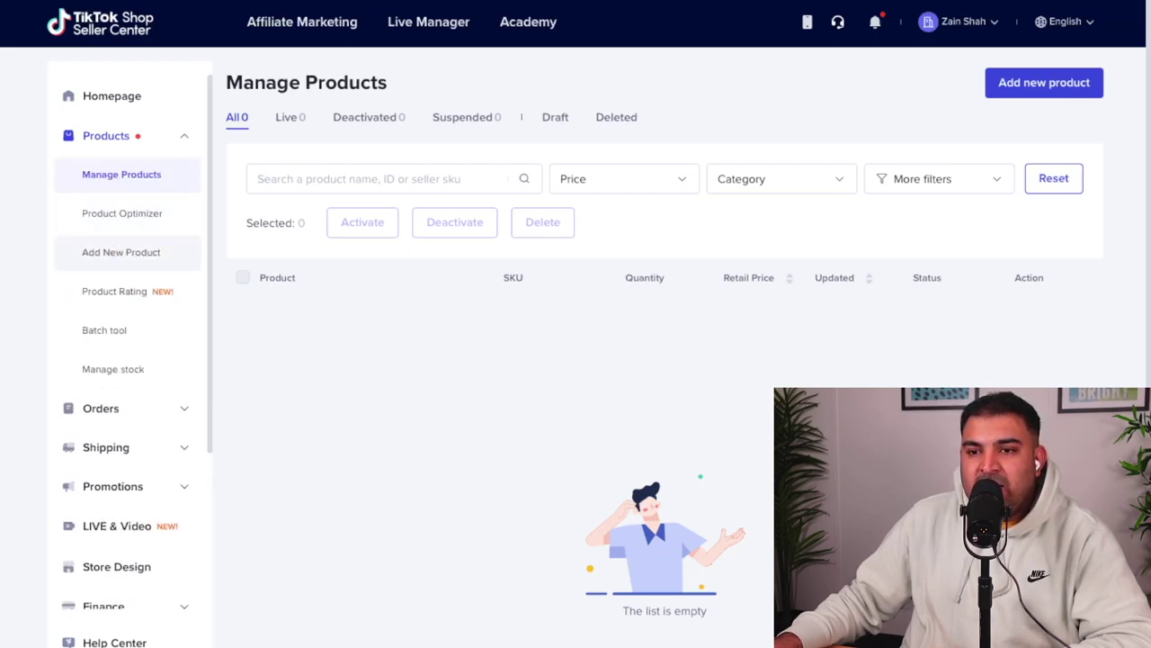
pyautogui.click(120, 252)
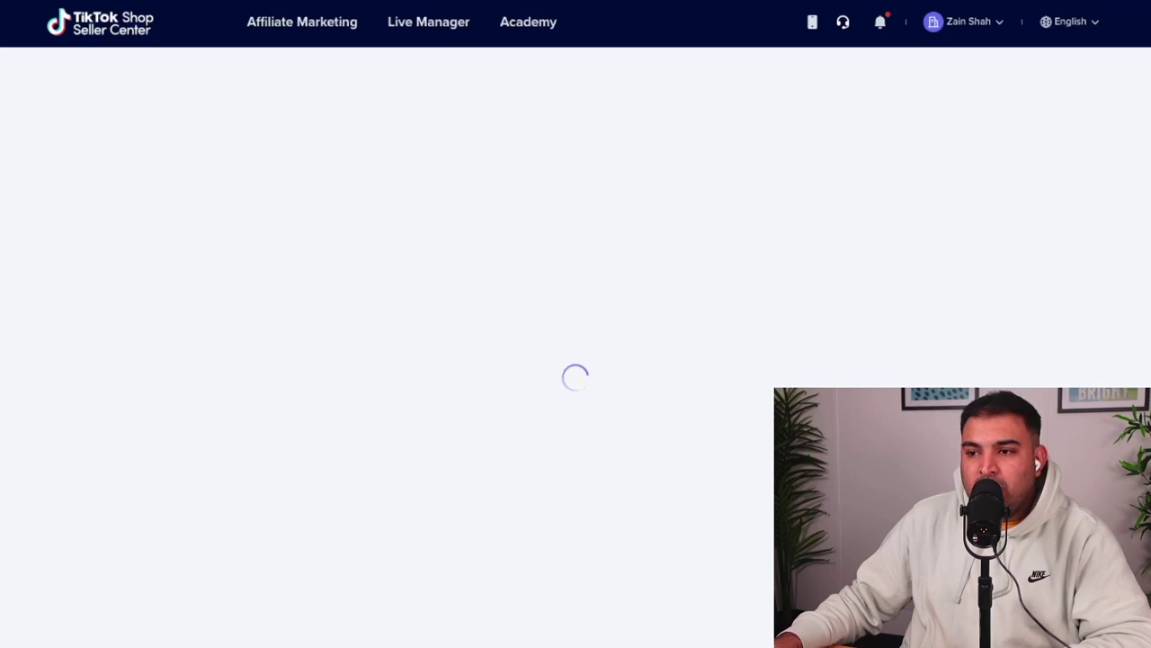
pyautogui.click(62, 218)
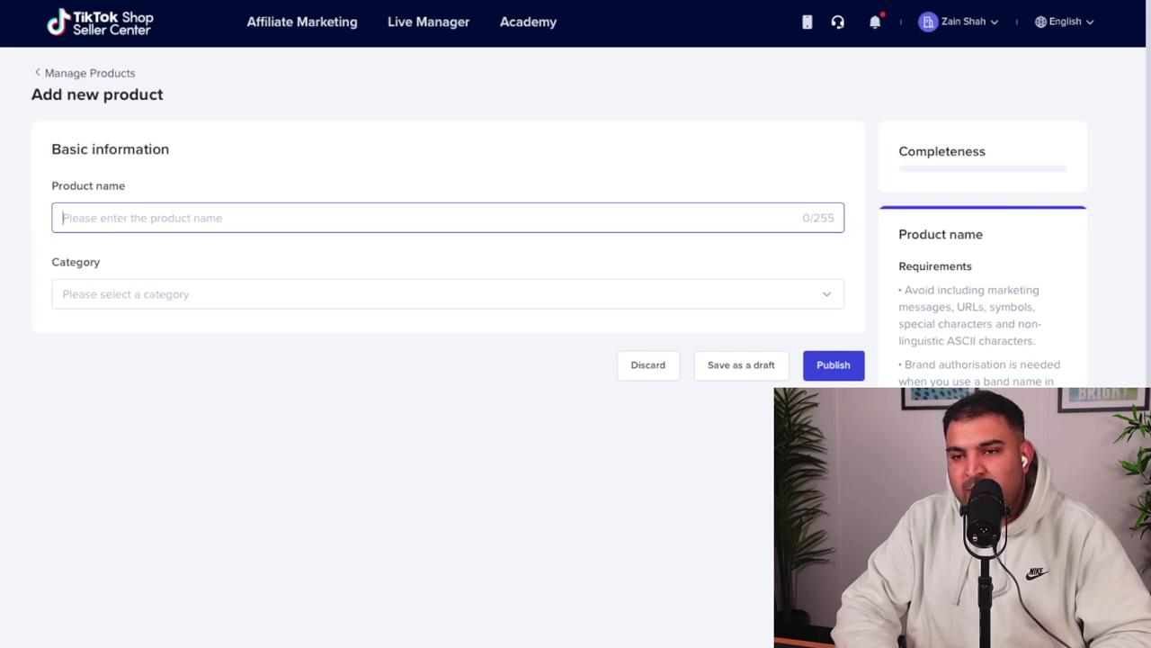
# Name the product 'iPhone charging cable' so the Cables, Chargers & Adapters category is suggested
pyautogui.write('i')
pyautogui.press('BackSpace')
pyautogui.write('iPhone charging cable')
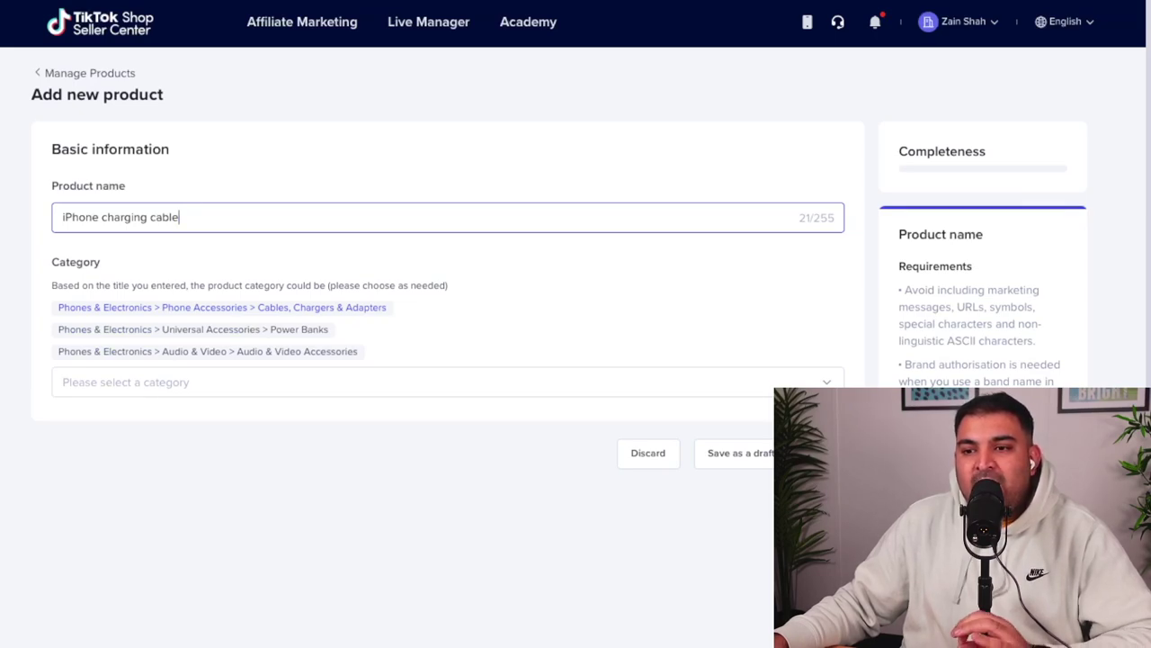
pyautogui.click(222, 306)
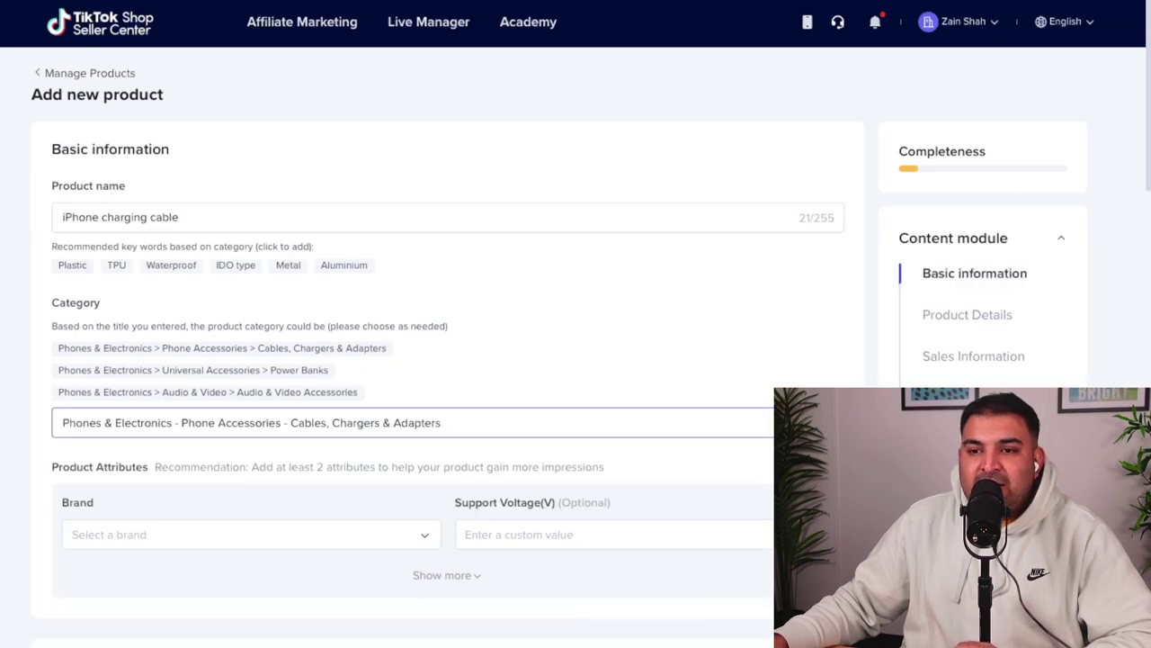
# Accept the auto-filled Cables, Chargers & Adapters category, review attributes, and resume editing the name
pyautogui.scroll(-1, 558, 346)
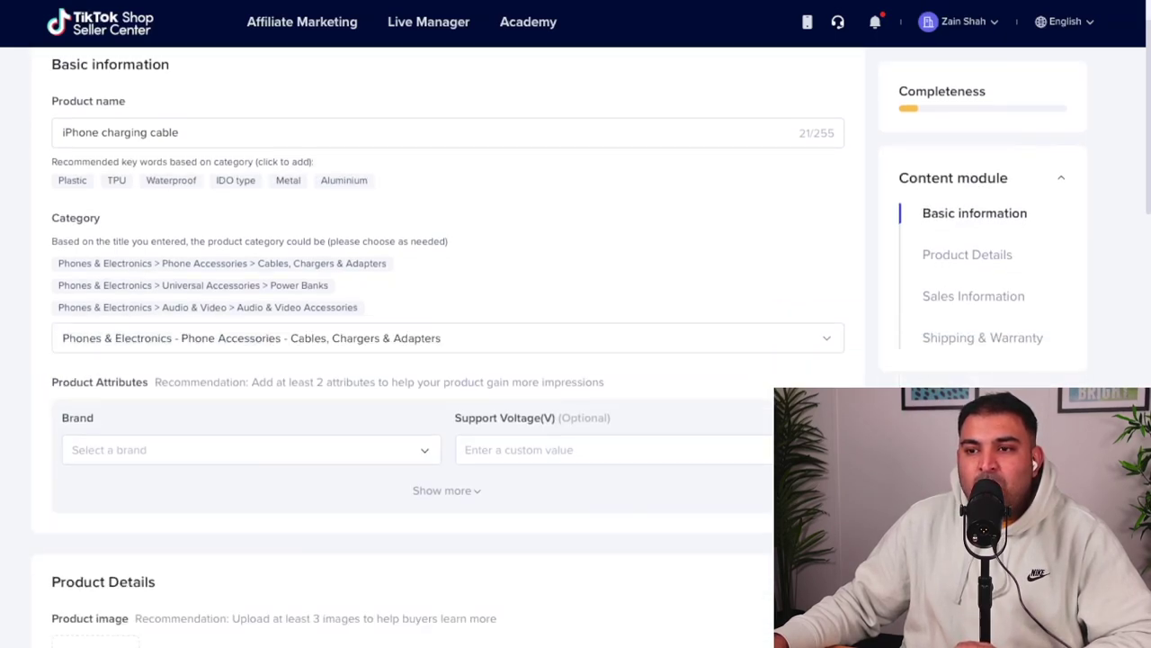
pyautogui.scroll(2, 438, 347)
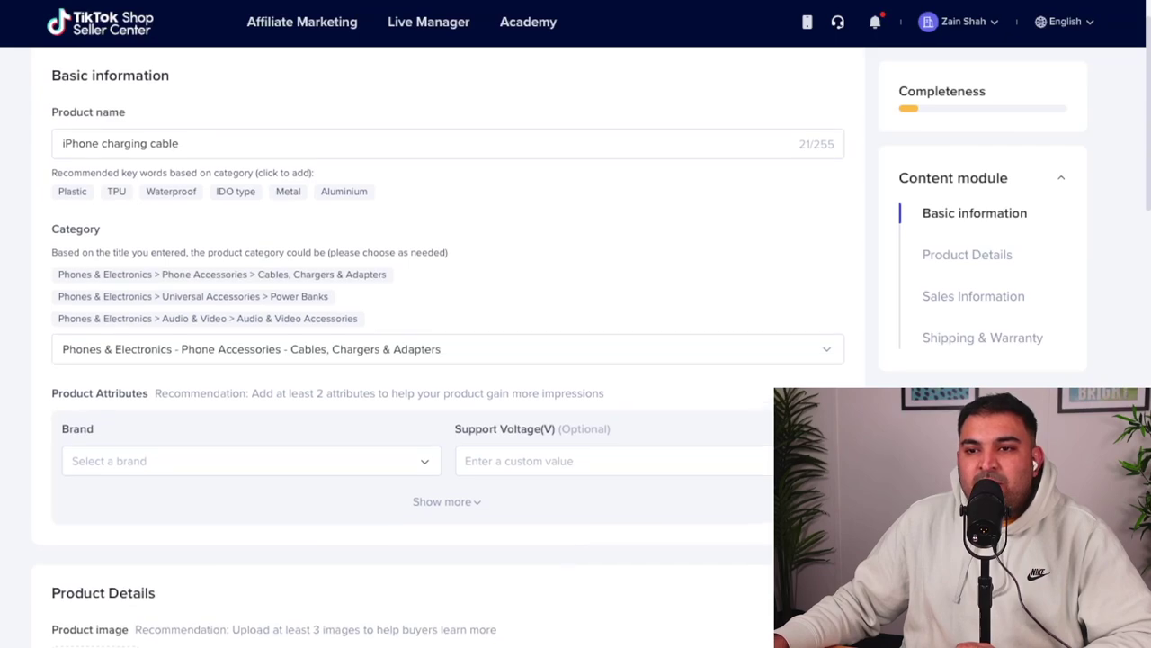
pyautogui.click(180, 203)
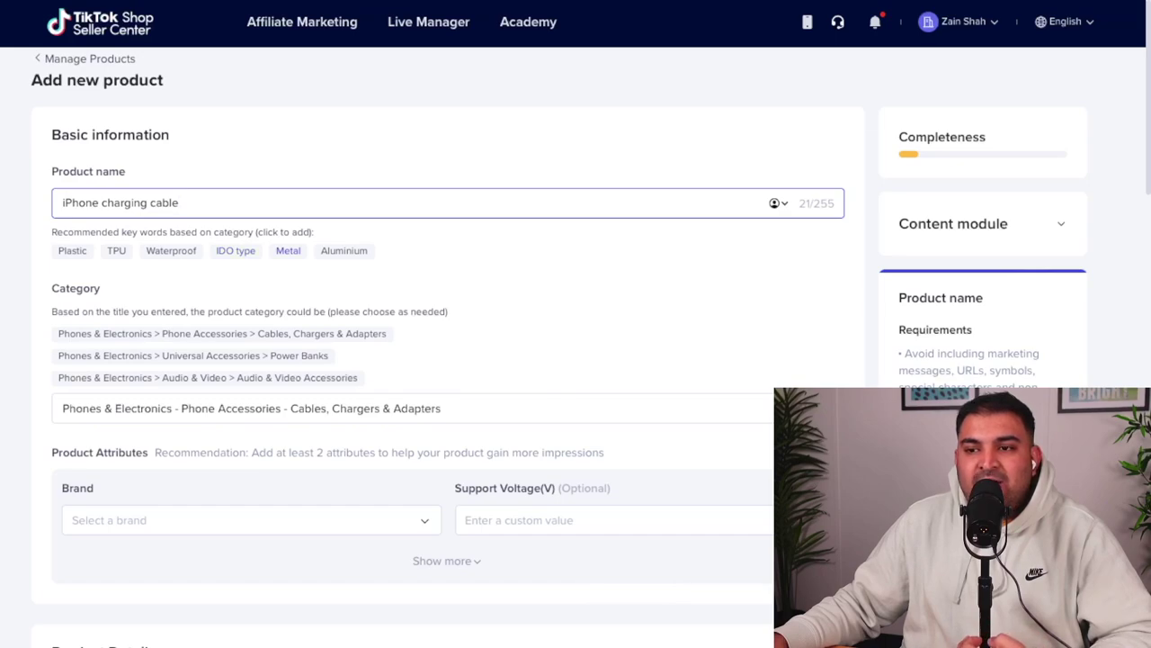
# Add the Metal and TPU keywords so the name reads 'iPhone charging cable Metal TPU'
pyautogui.click(288, 250)
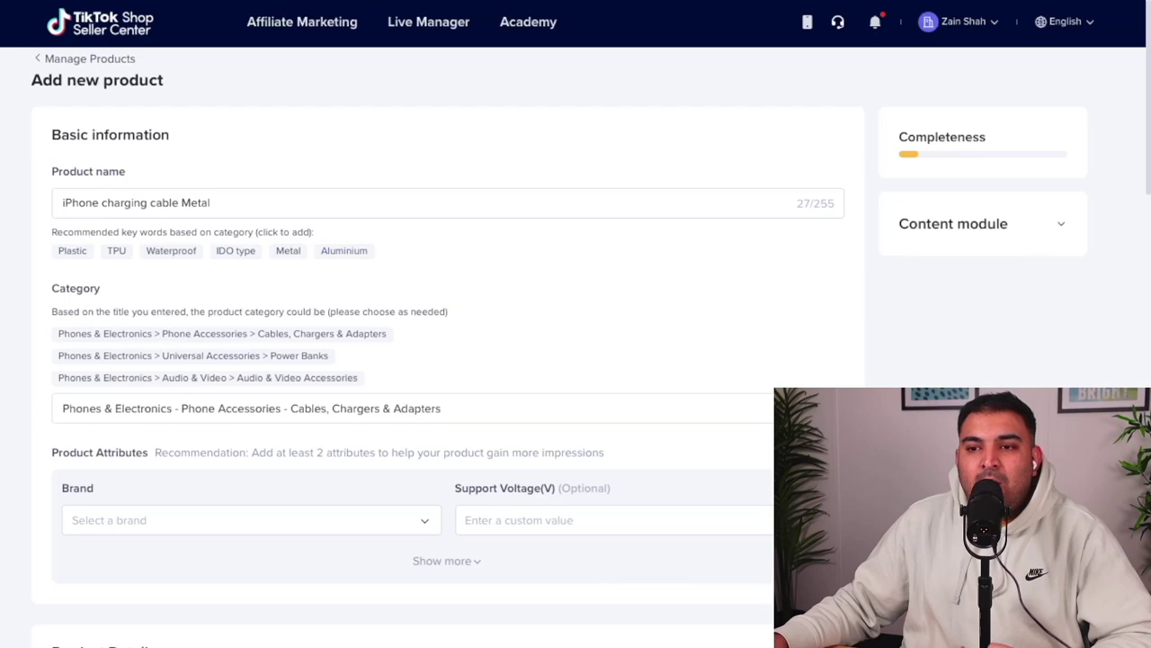
pyautogui.click(116, 251)
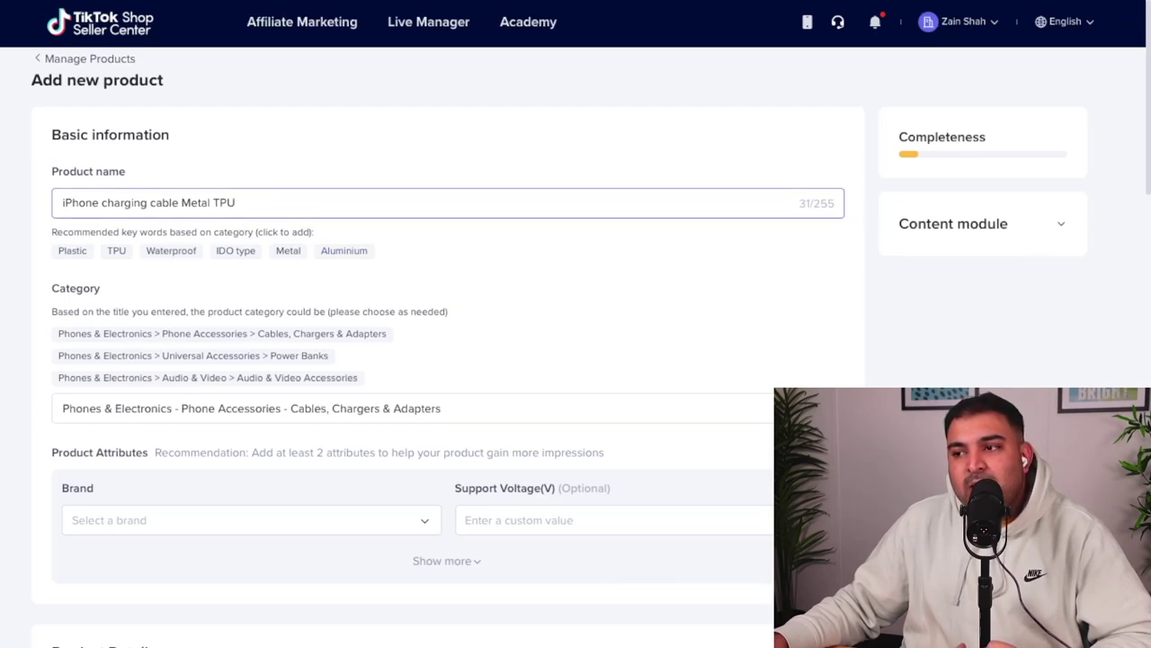
pyautogui.scroll(-3, 222, 218)
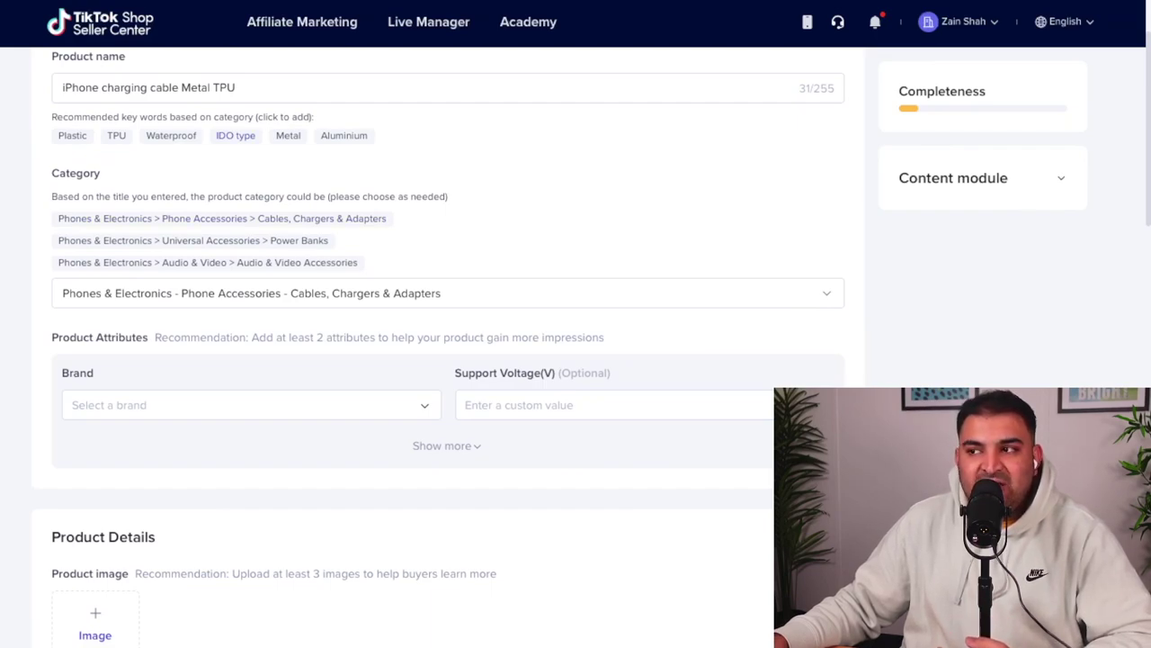
pyautogui.scroll(-1, 439, 347)
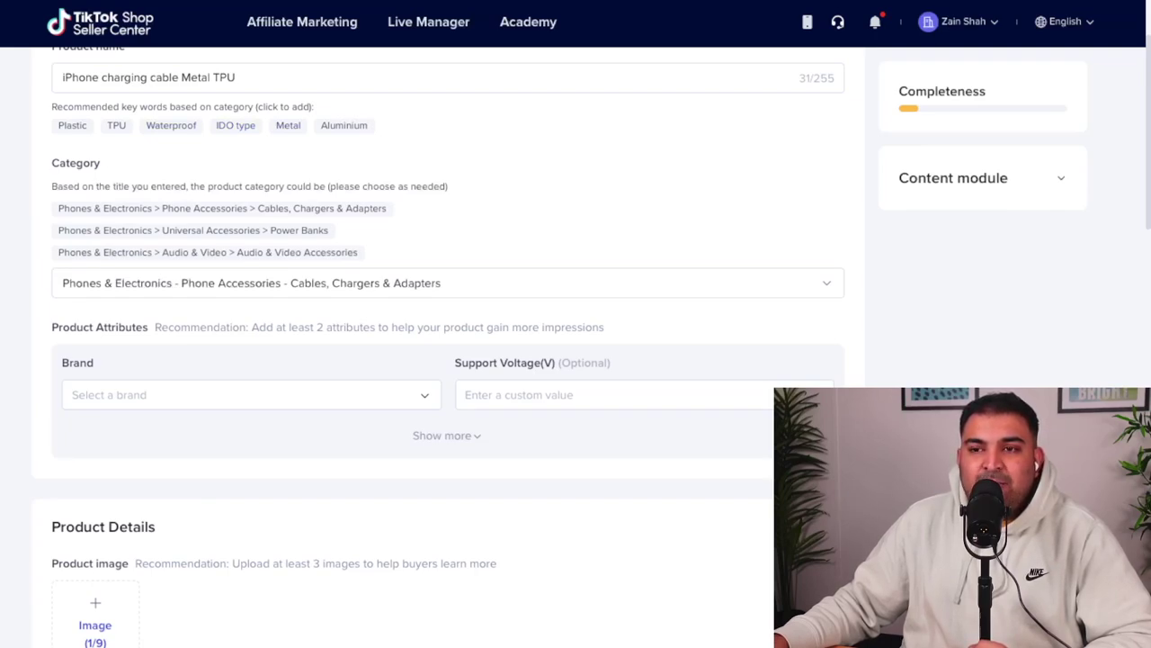
pyautogui.scroll(3, 439, 347)
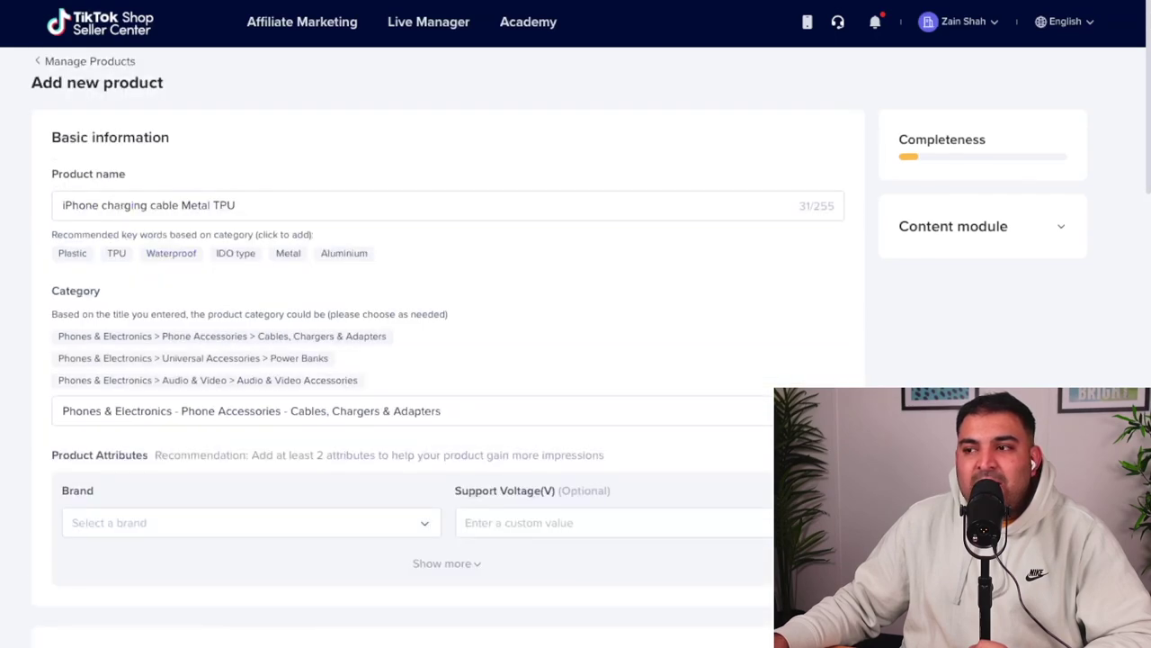
pyautogui.scroll(-2, 439, 347)
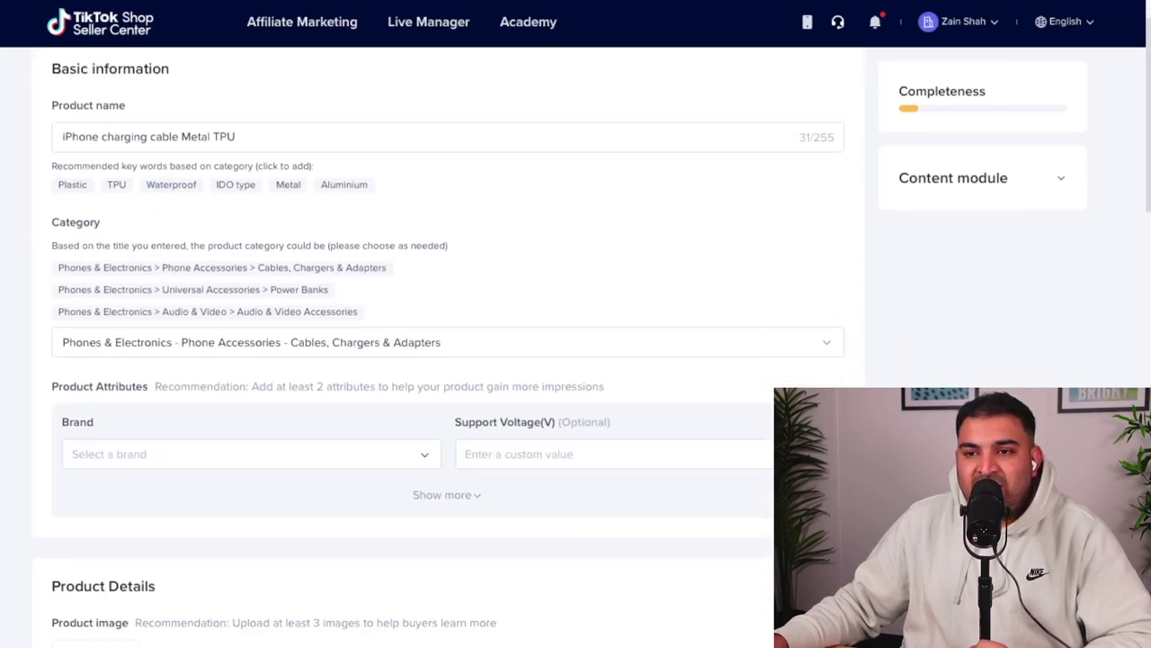
pyautogui.scroll(-1, 439, 347)
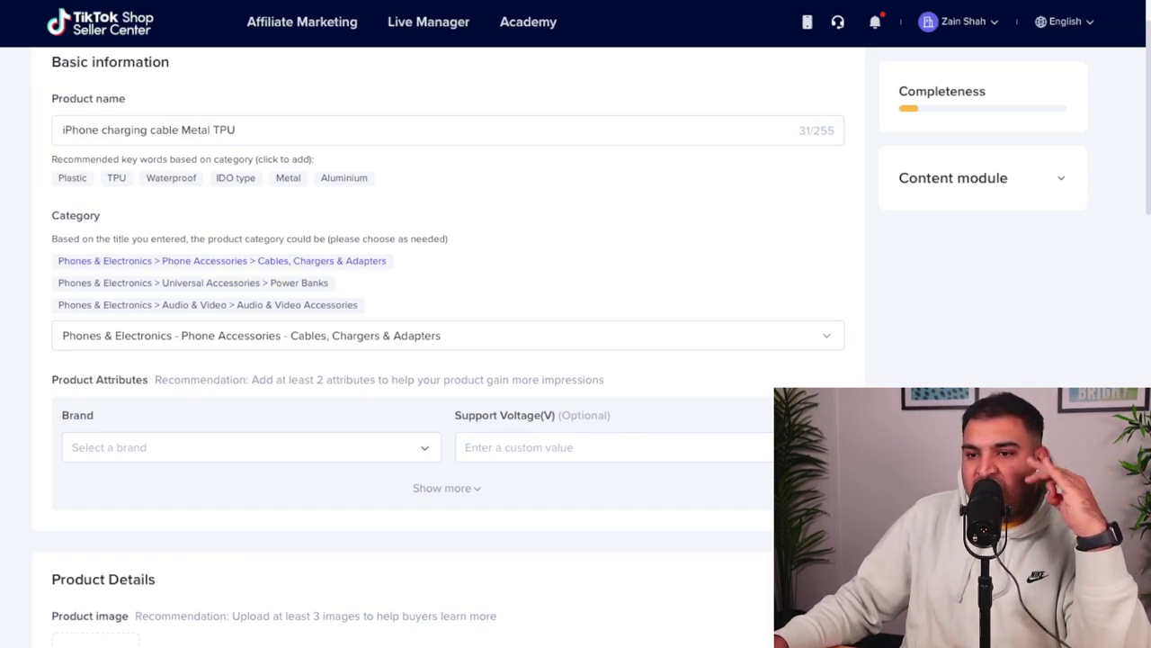
pyautogui.scroll(-1, 252, 363)
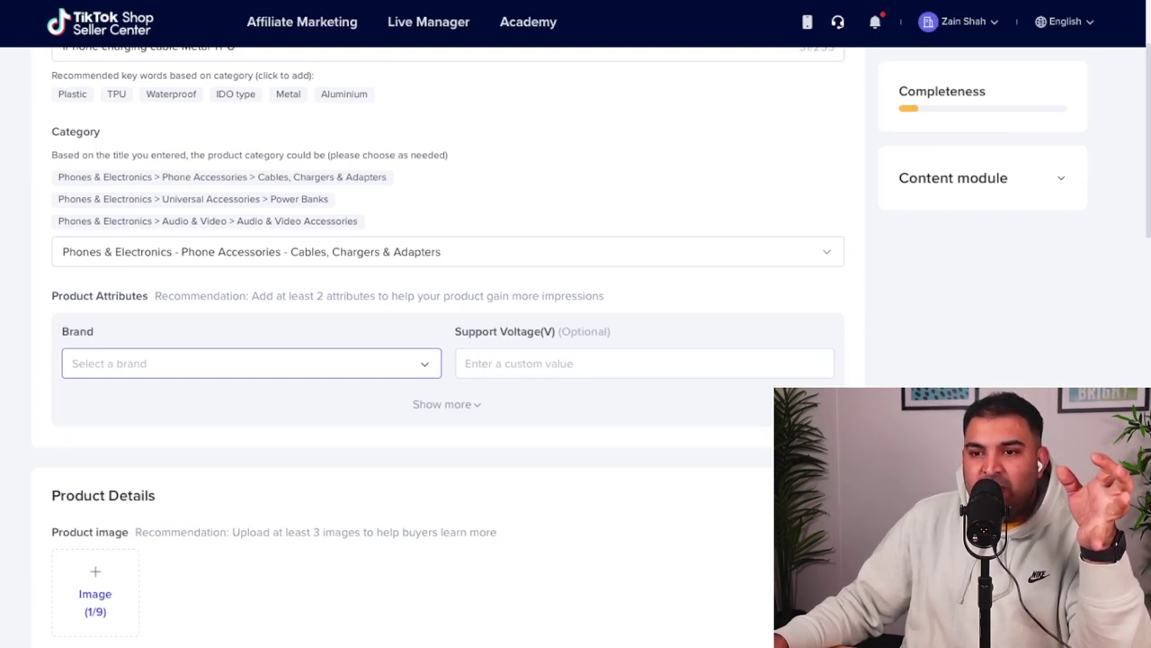
# Choose No brand from the Brand attribute list, then move on to Product Details
pyautogui.click(180, 364)
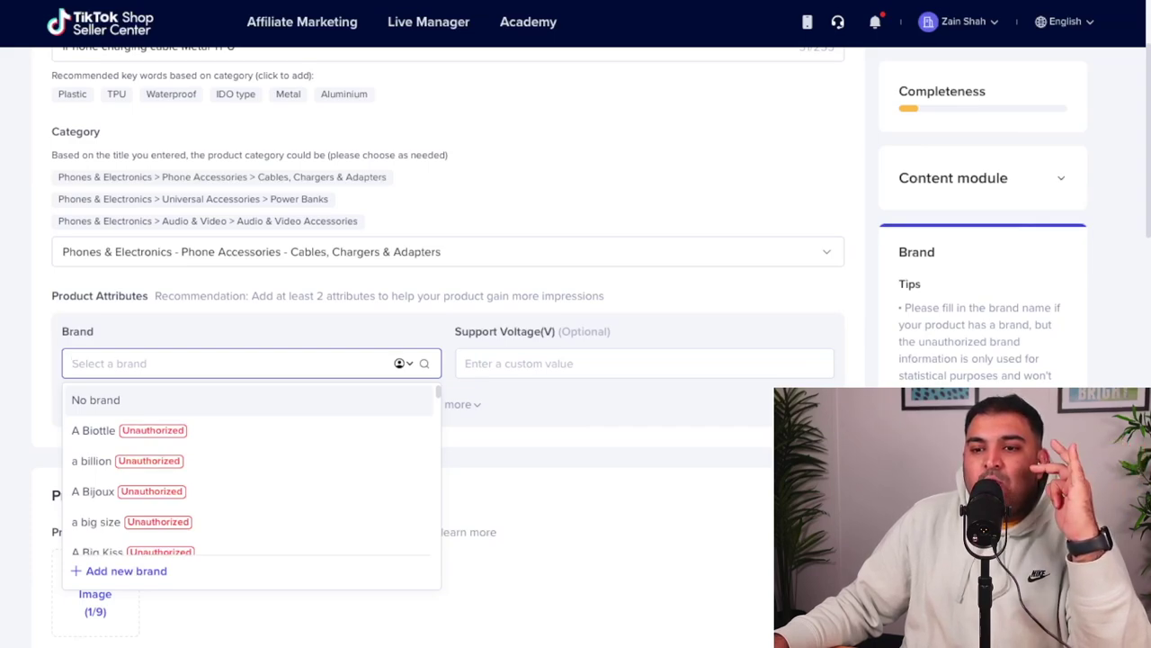
pyautogui.scroll(-5, 251, 464)
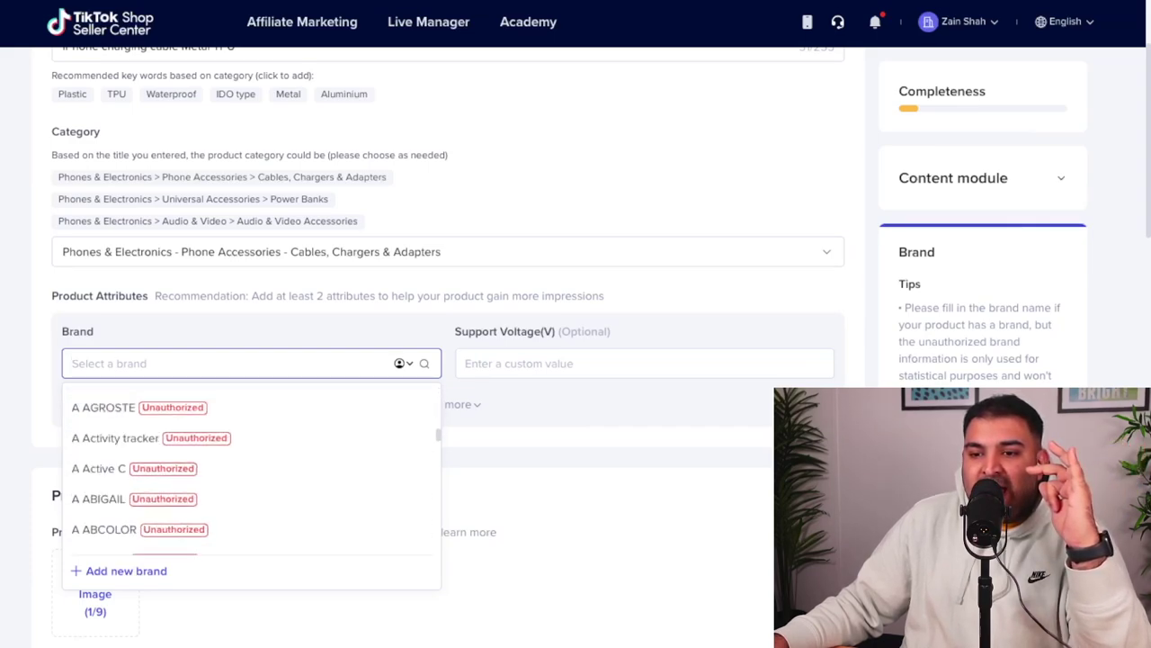
pyautogui.scroll(-10, 251, 464)
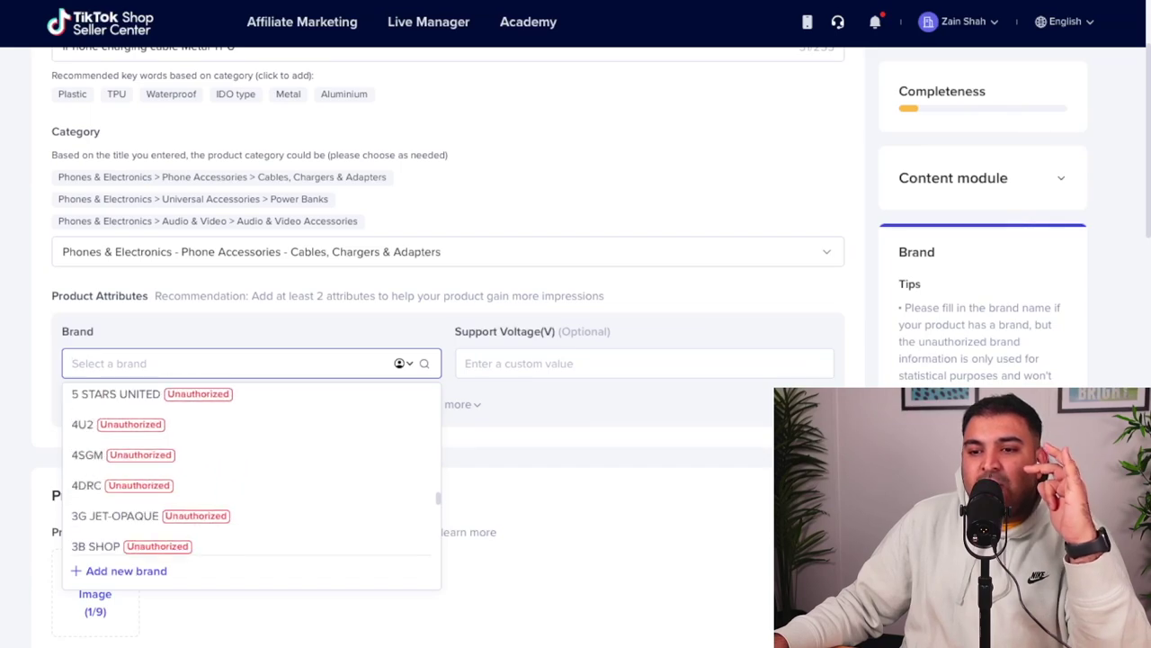
pyautogui.scroll(-10, 252, 464)
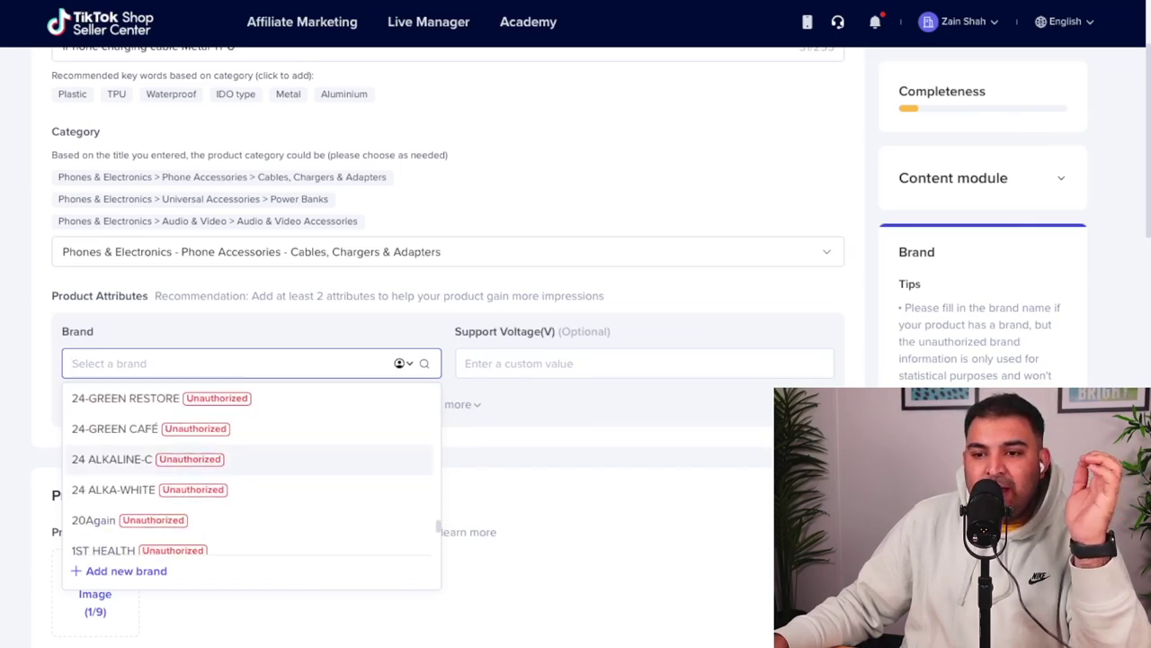
pyautogui.scroll(10, 252, 477)
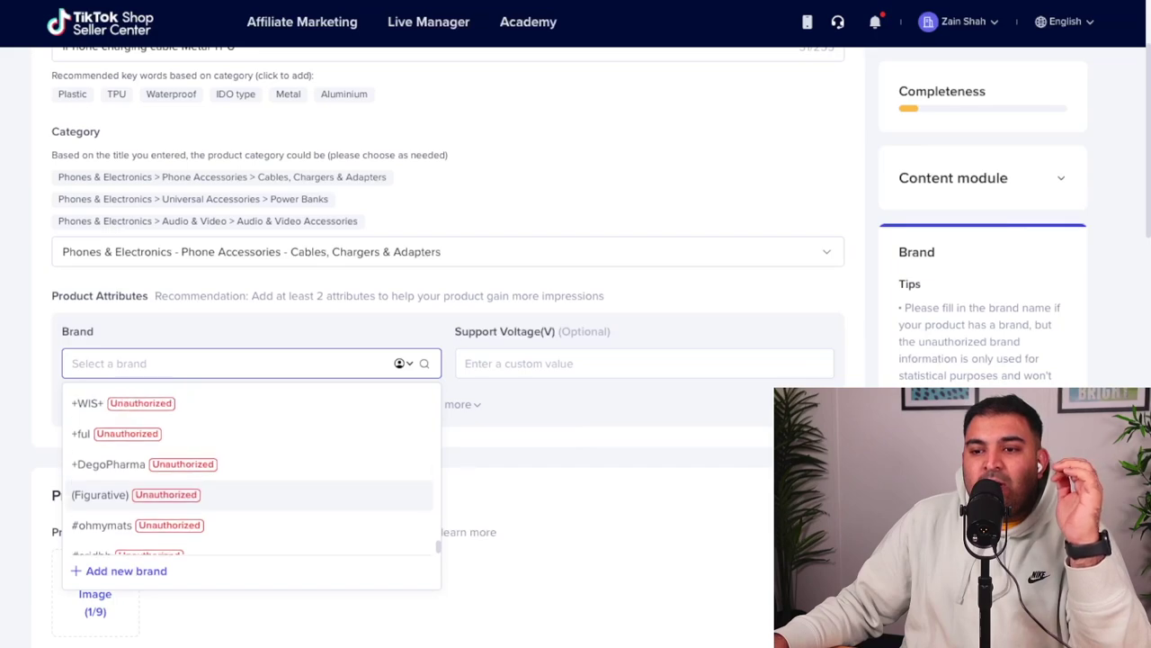
pyautogui.scroll(5, 252, 477)
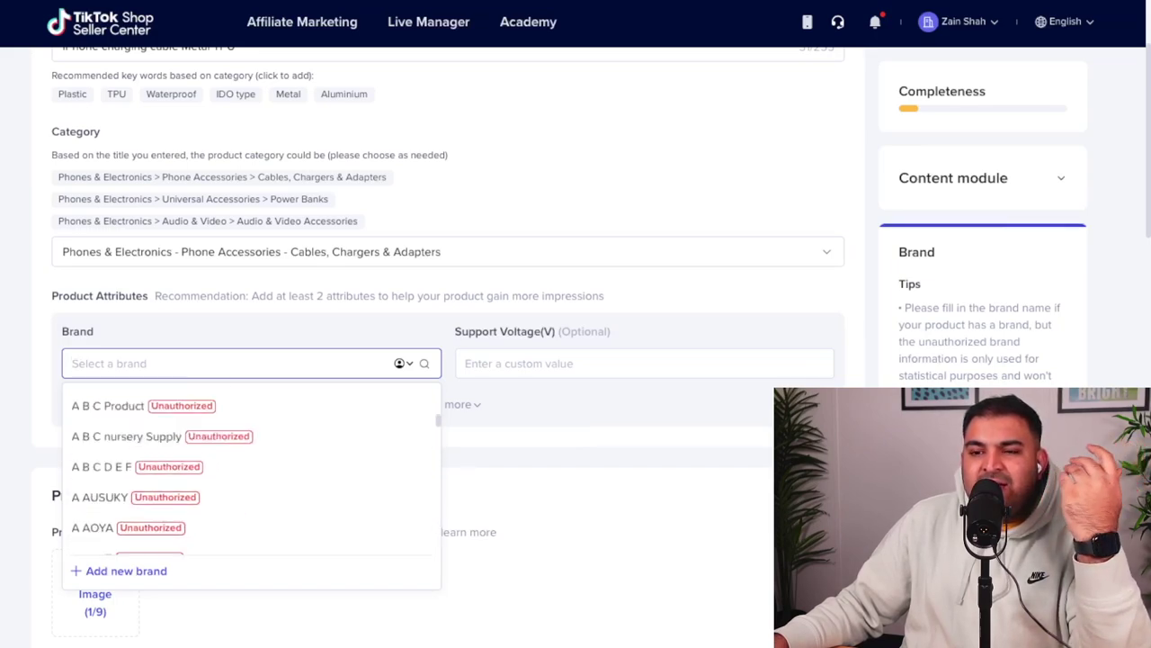
pyautogui.scroll(5, 252, 477)
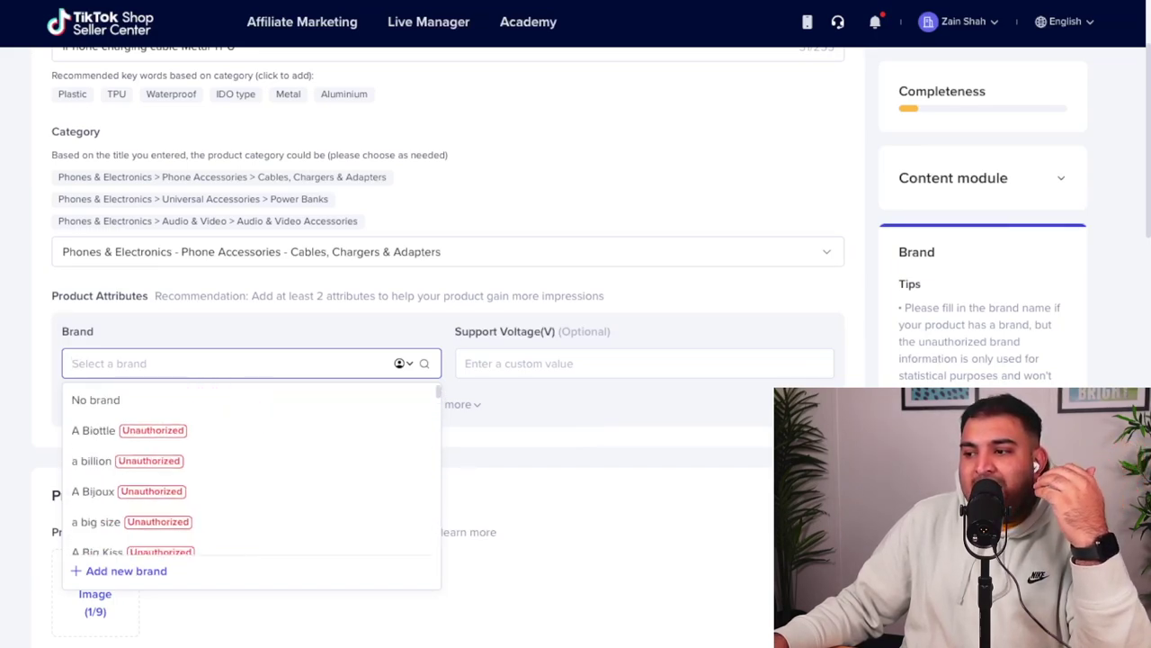
pyautogui.scroll(2, 252, 477)
pyautogui.click(95, 570)
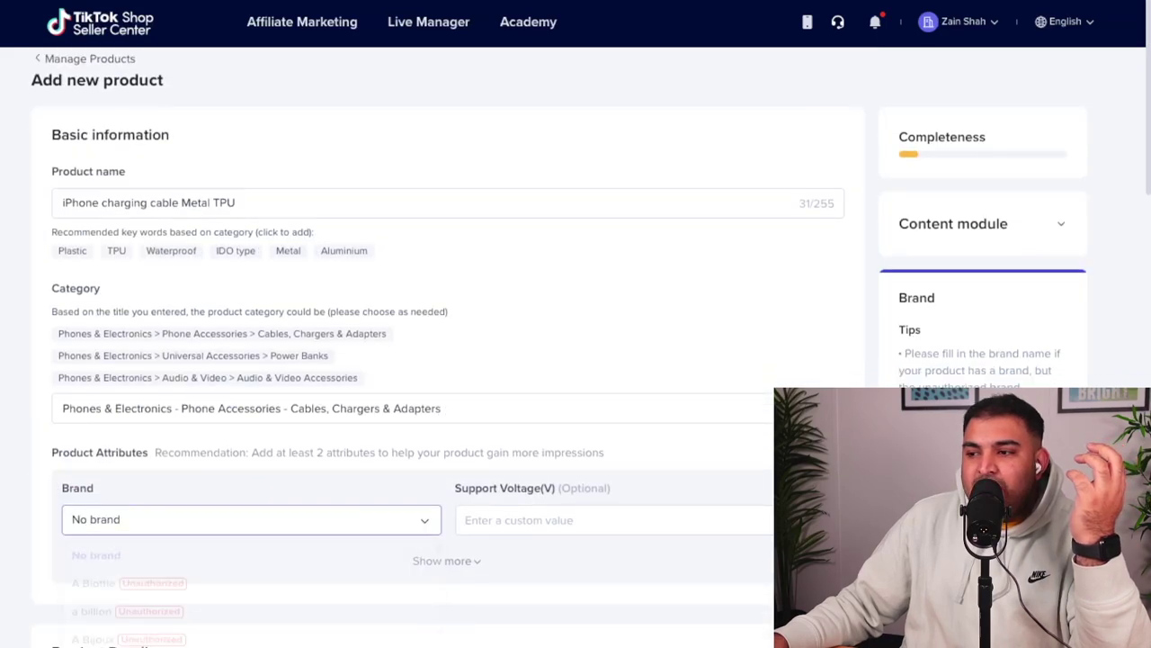
pyautogui.scroll(-3, 431, 359)
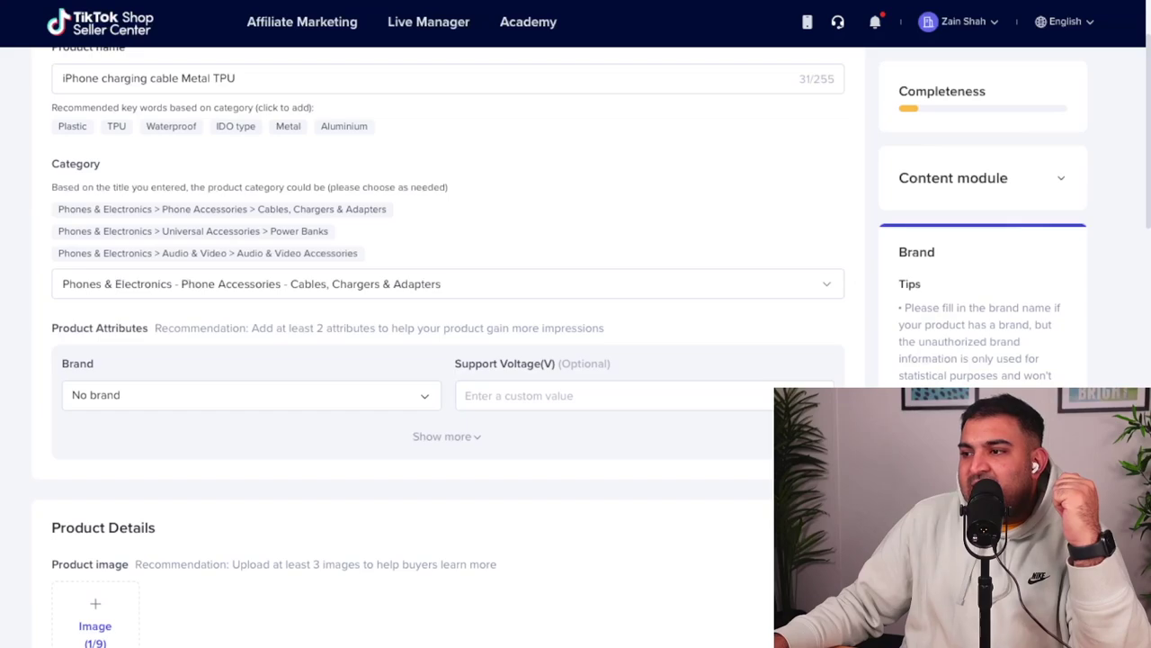
pyautogui.scroll(-4, 439, 347)
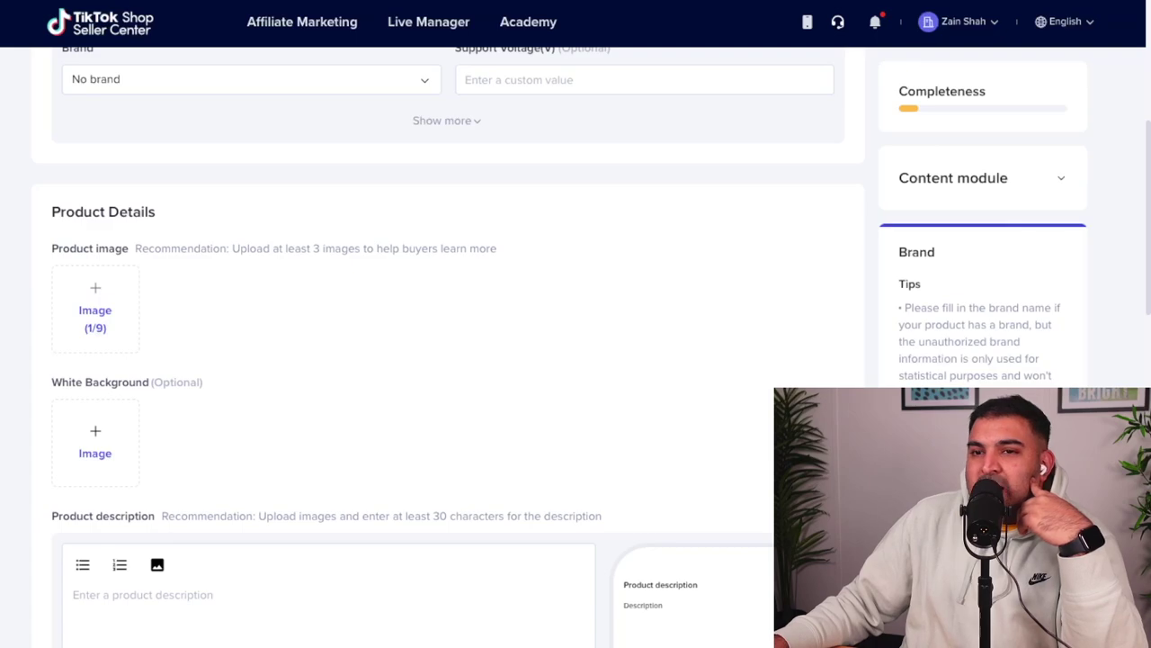
pyautogui.scroll(1, 432, 342)
pyautogui.scroll(1, 432, 342)
pyautogui.click(243, 277)
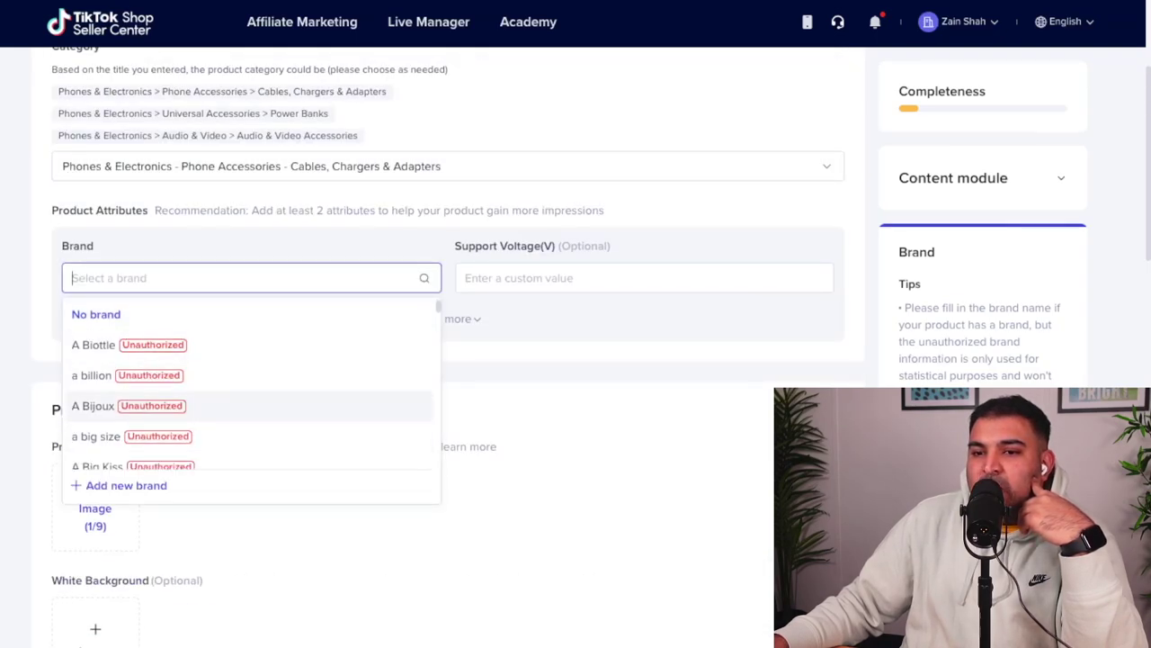
pyautogui.scroll(-3, 252, 422)
pyautogui.scroll(-3, 252, 422)
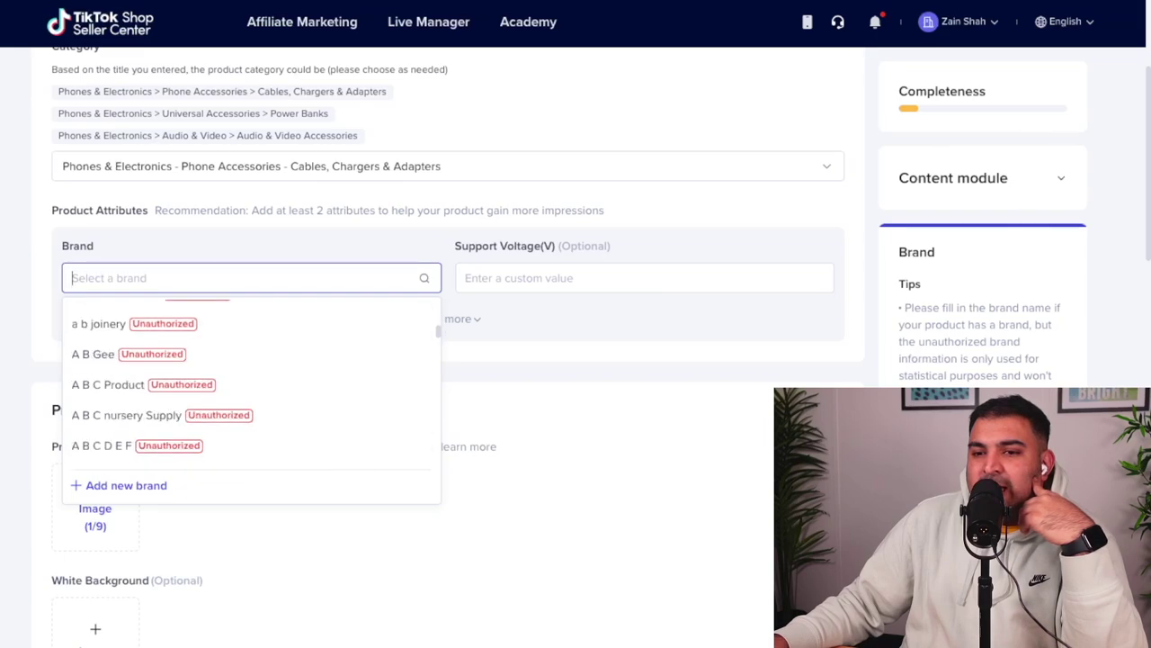
pyautogui.scroll(-5, 252, 423)
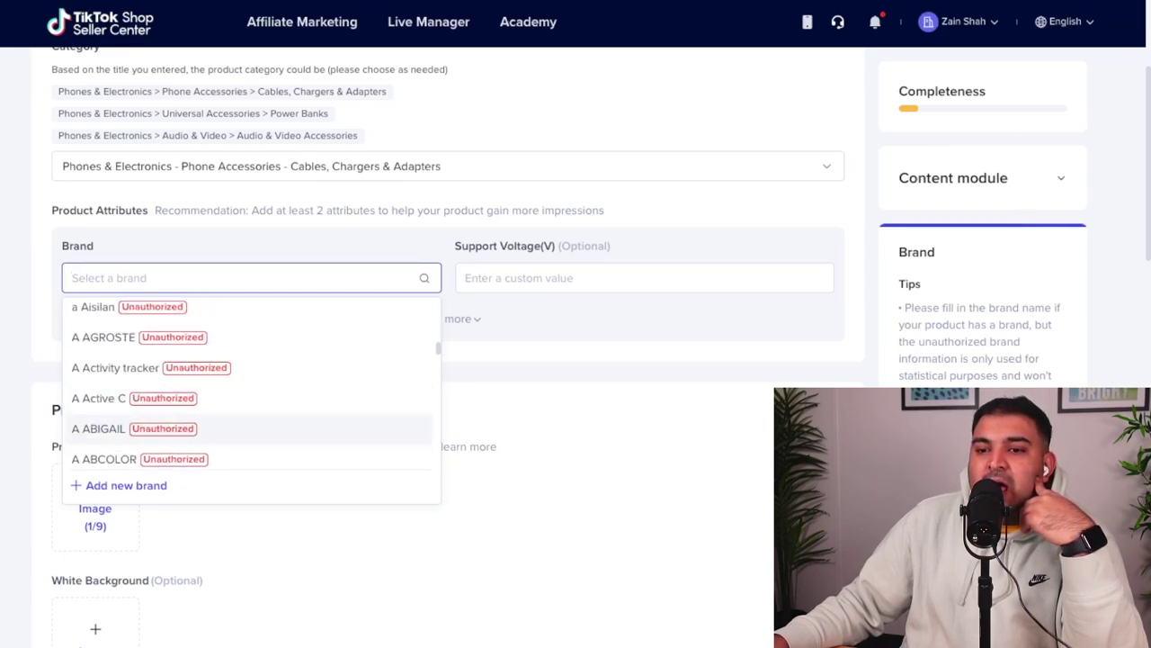
pyautogui.scroll(10, 252, 377)
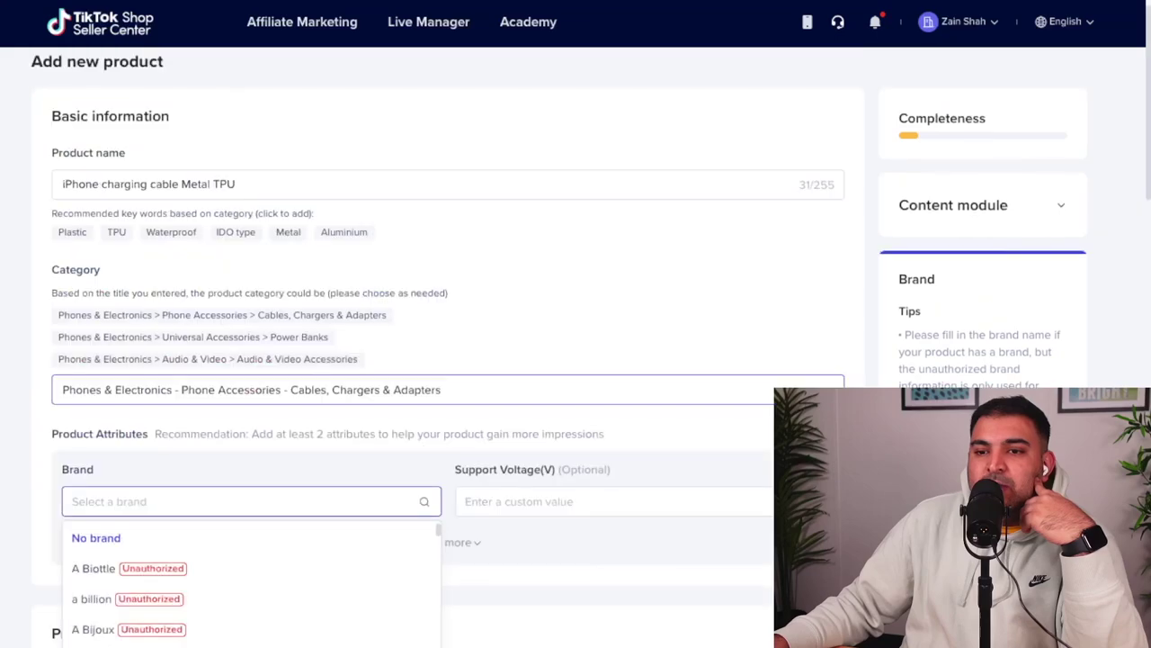
pyautogui.scroll(-3, 432, 360)
pyautogui.scroll(-2, 251, 360)
pyautogui.scroll(2, 252, 360)
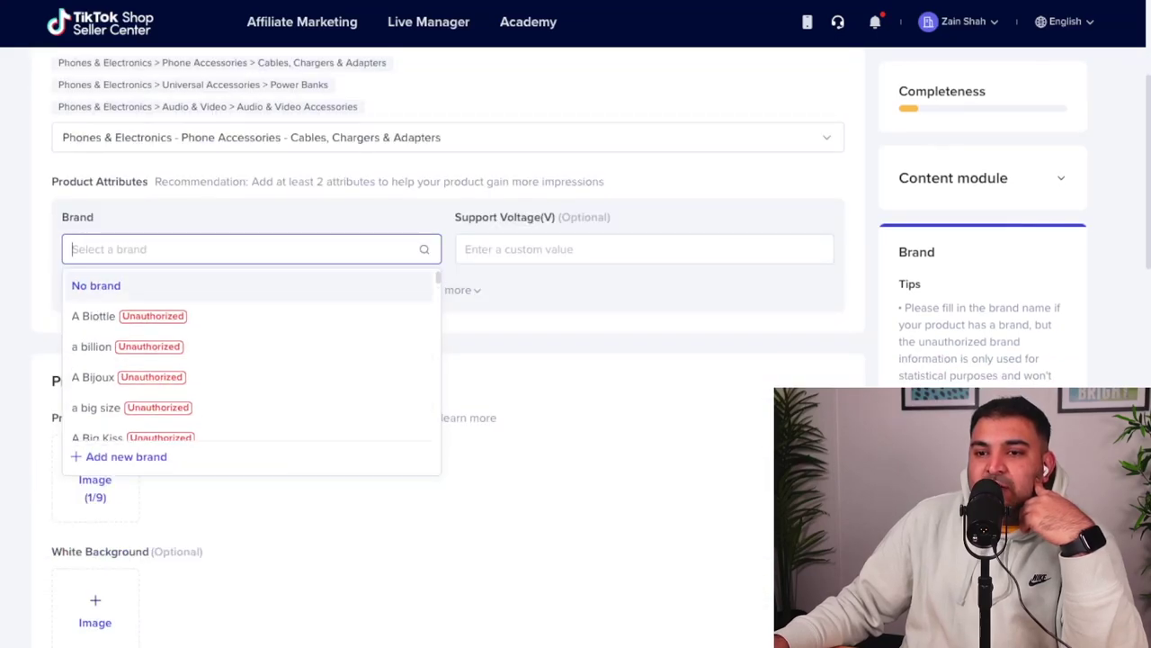
pyautogui.click(95, 285)
pyautogui.scroll(-1, 449, 338)
pyautogui.click(644, 234)
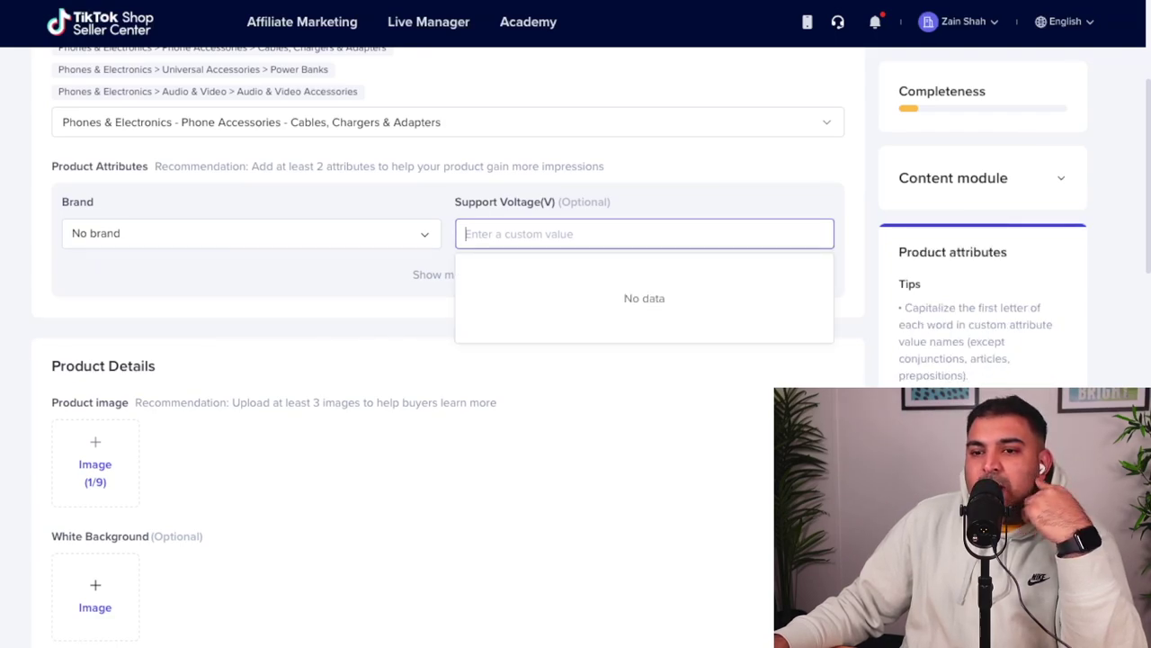
pyautogui.press('Escape')
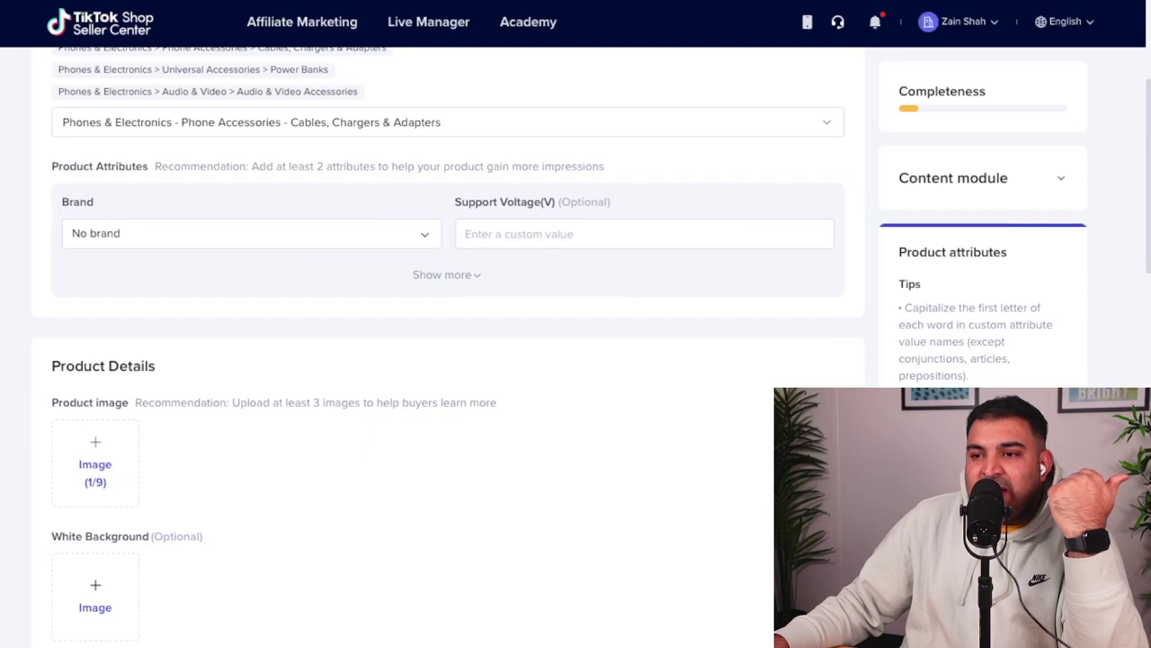
pyautogui.click(644, 233)
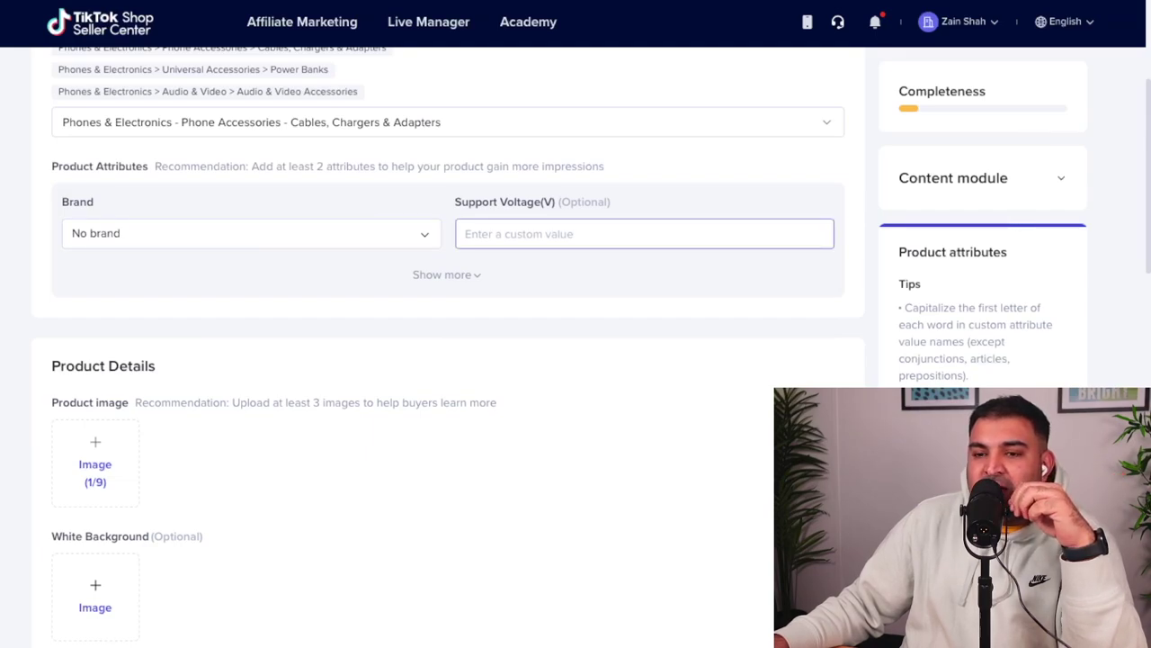
pyautogui.scroll(-2, 432, 359)
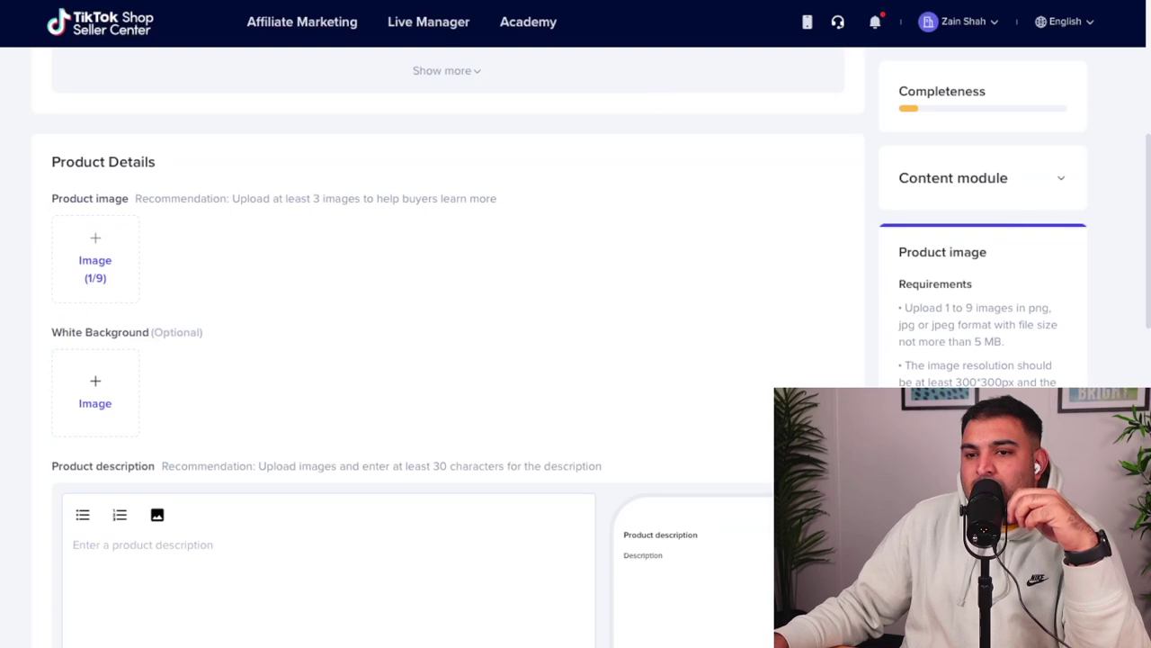
pyautogui.scroll(-1, 95, 265)
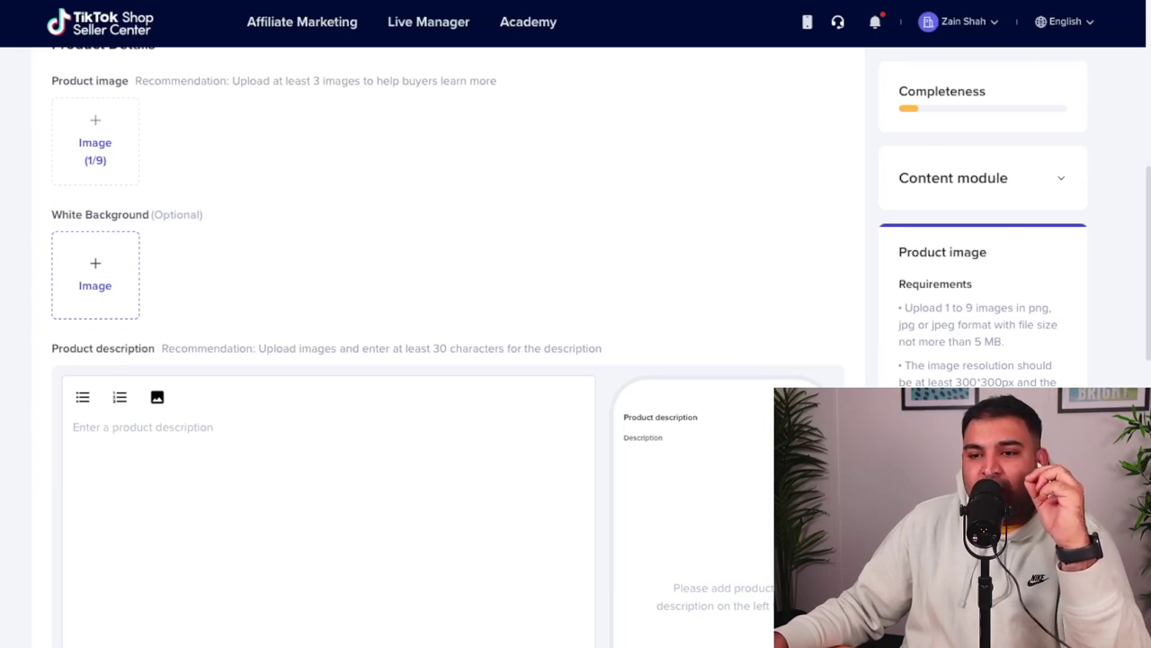
pyautogui.scroll(-1, 431, 360)
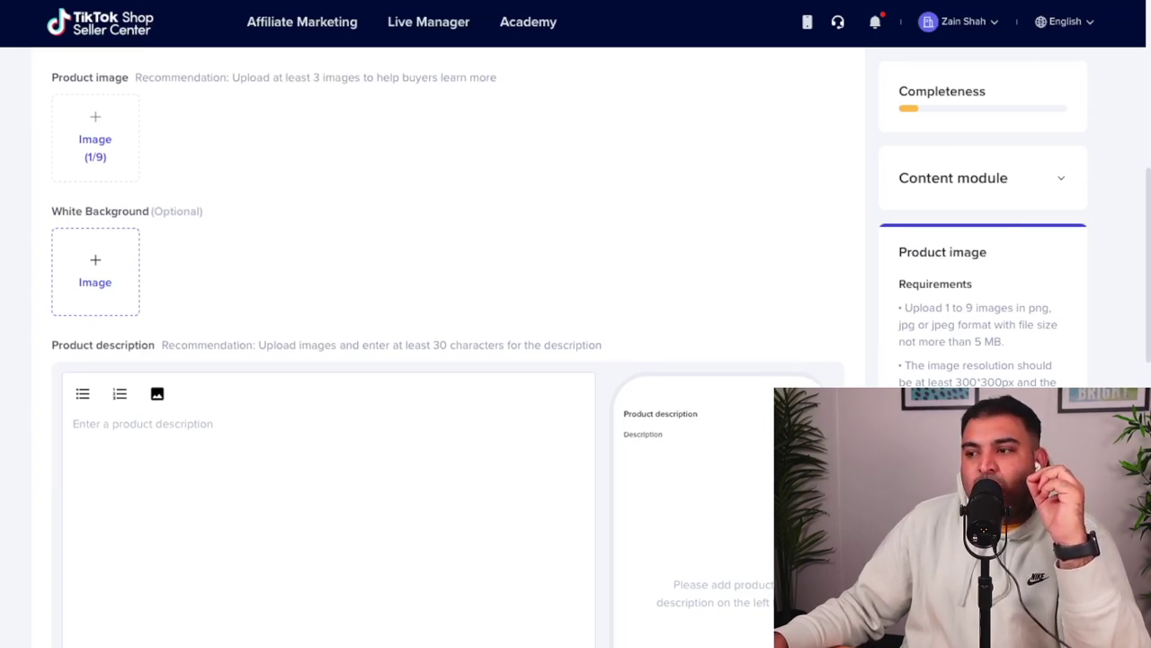
pyautogui.scroll(-5, 432, 359)
pyautogui.scroll(3, 431, 360)
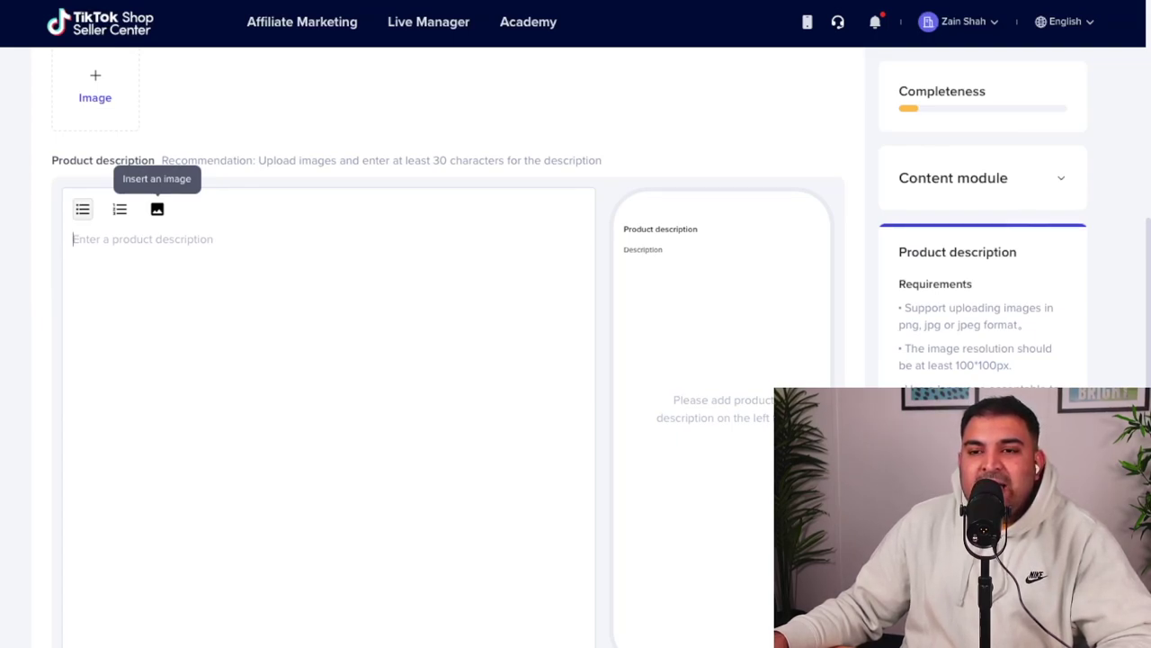
# Begin the product description with a bulleted list and move down to Sales Information
pyautogui.click(82, 209)
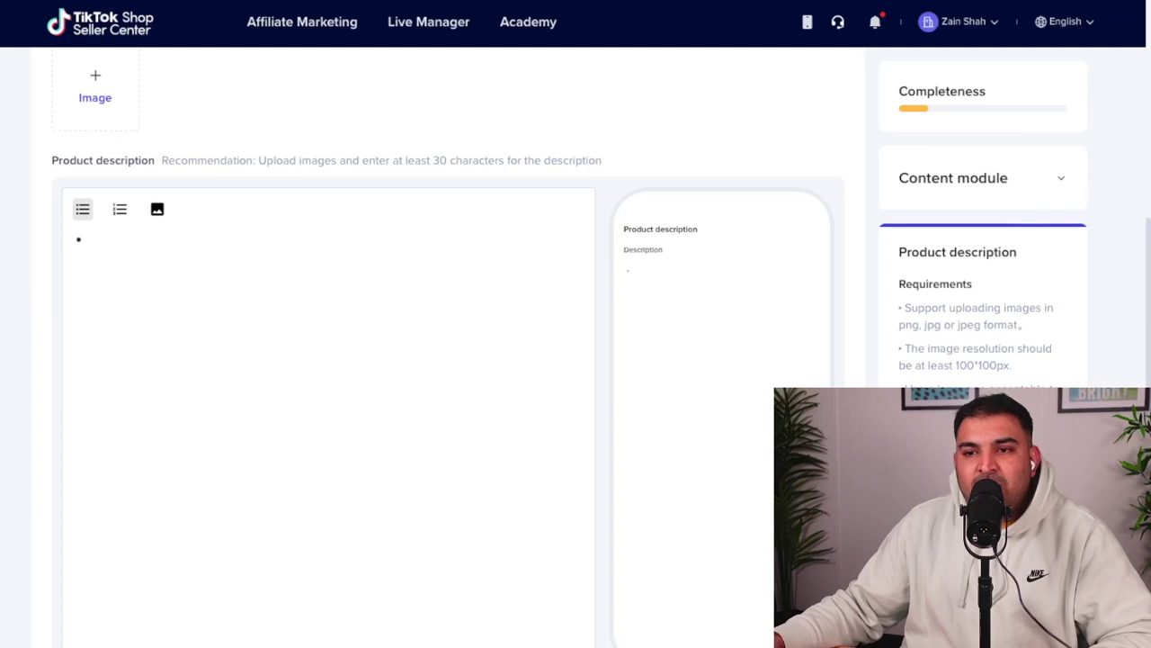
pyautogui.scroll(-5, 449, 351)
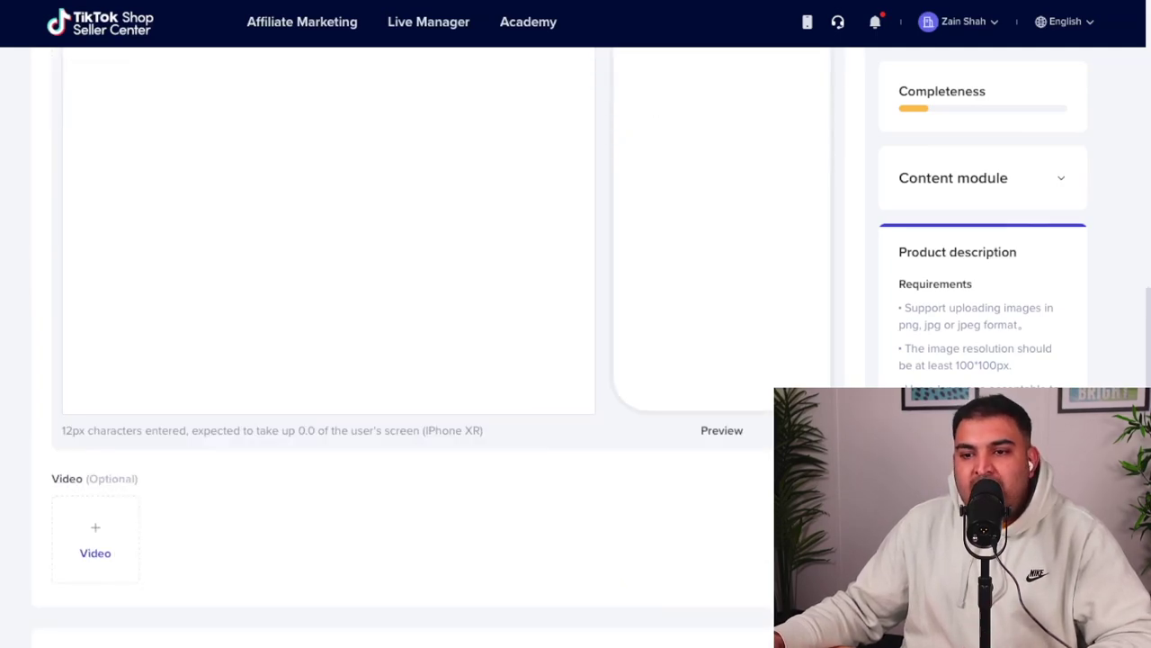
pyautogui.scroll(-3, 432, 351)
pyautogui.scroll(-1, 431, 351)
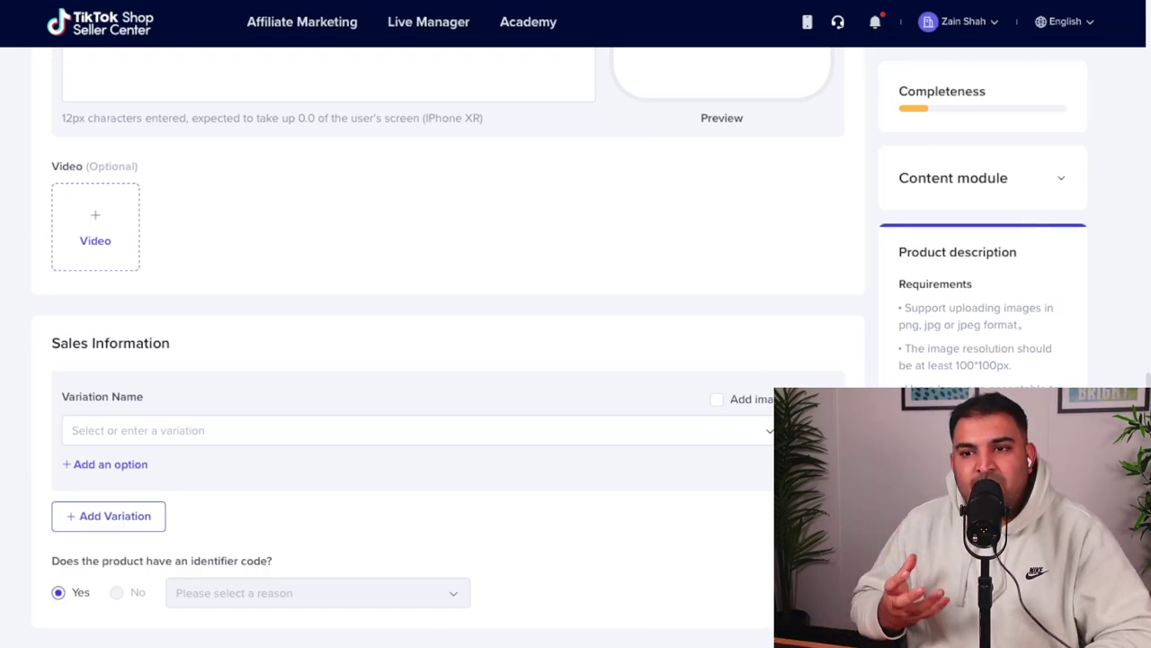
pyautogui.scroll(-5, 449, 352)
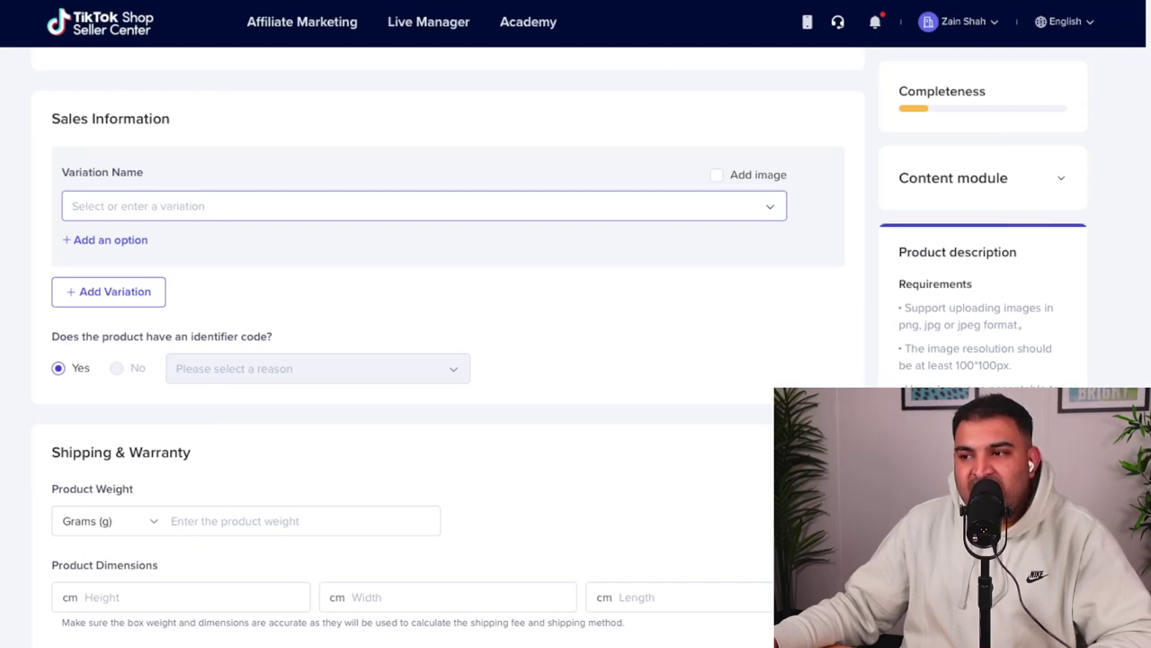
pyautogui.scroll(-1, 432, 360)
# Create a Size variation with the options S, M and L
pyautogui.click(270, 187)
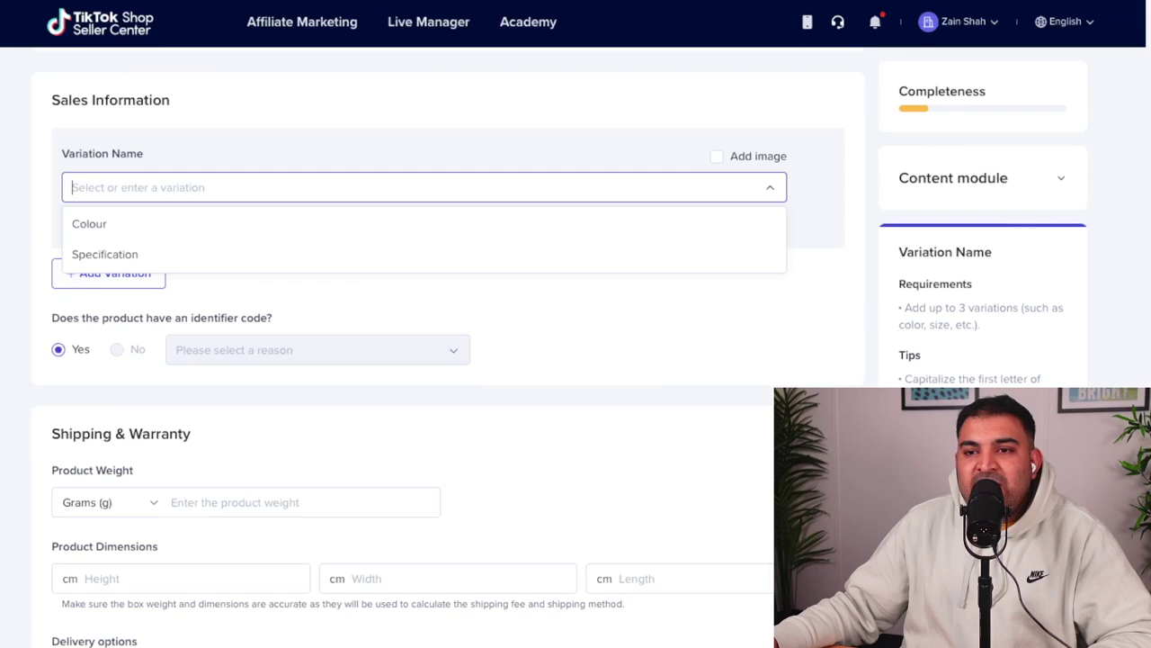
pyautogui.write('Size')
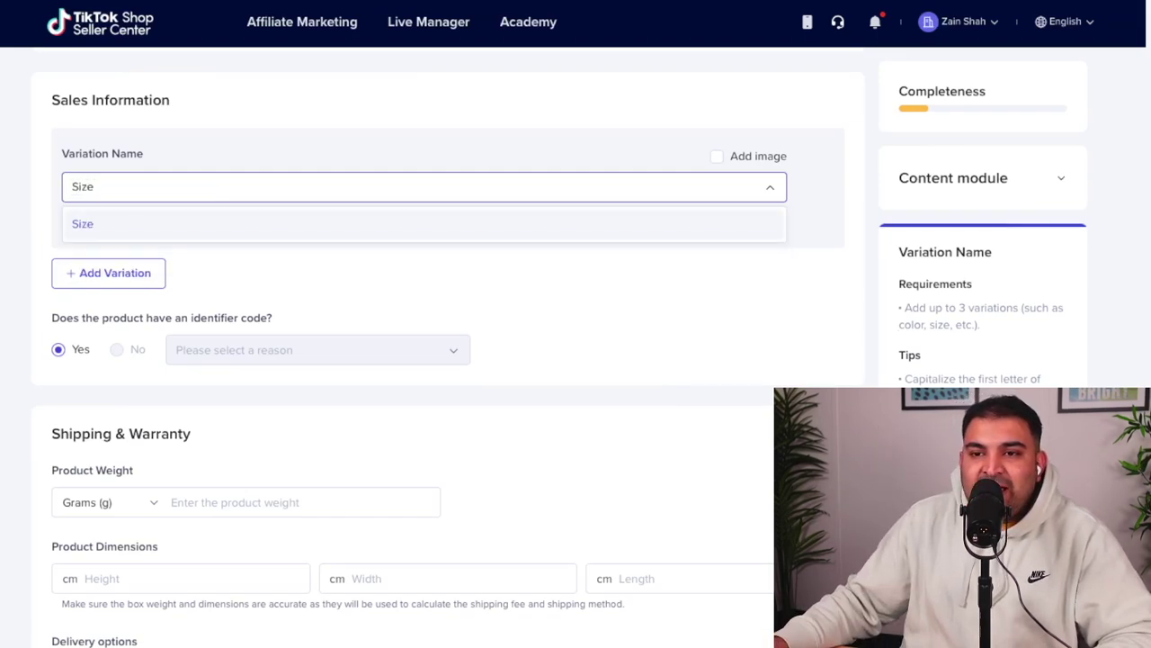
pyautogui.press('Return')
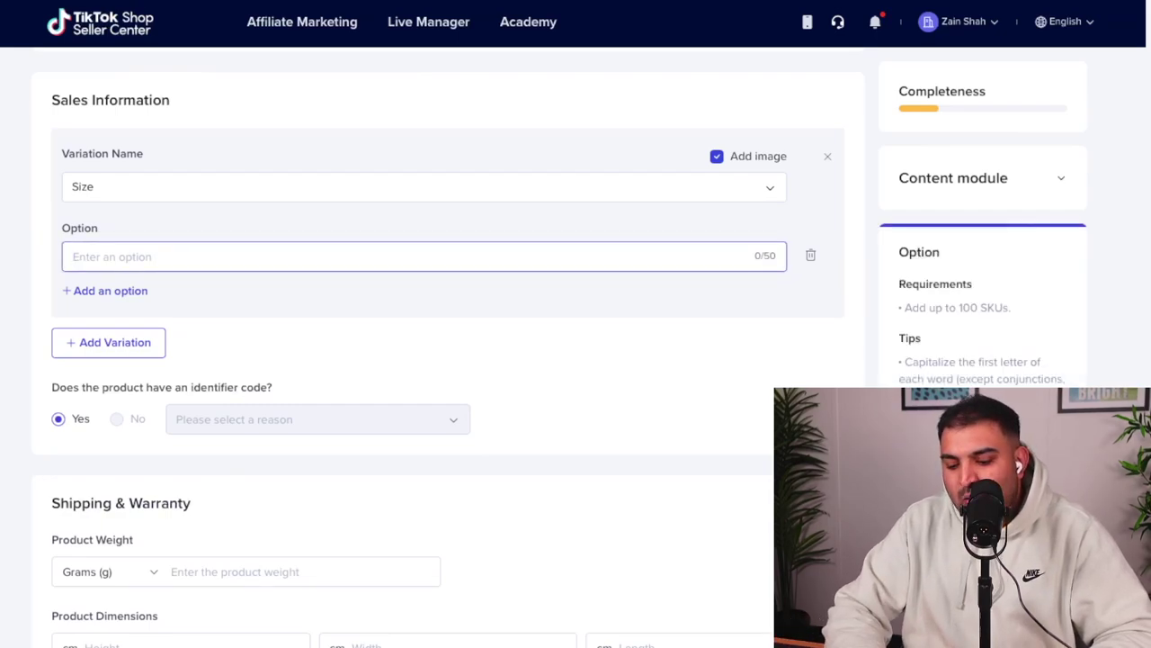
pyautogui.write('S')
pyautogui.press('Return')
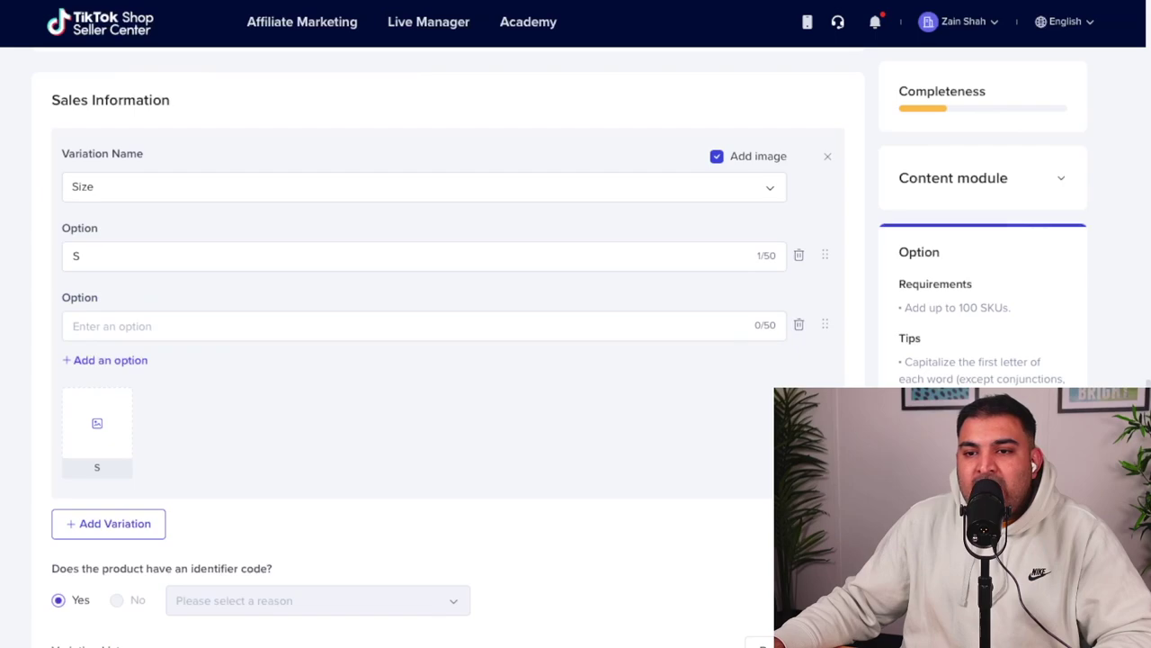
pyautogui.write('M')
pyautogui.press('Return')
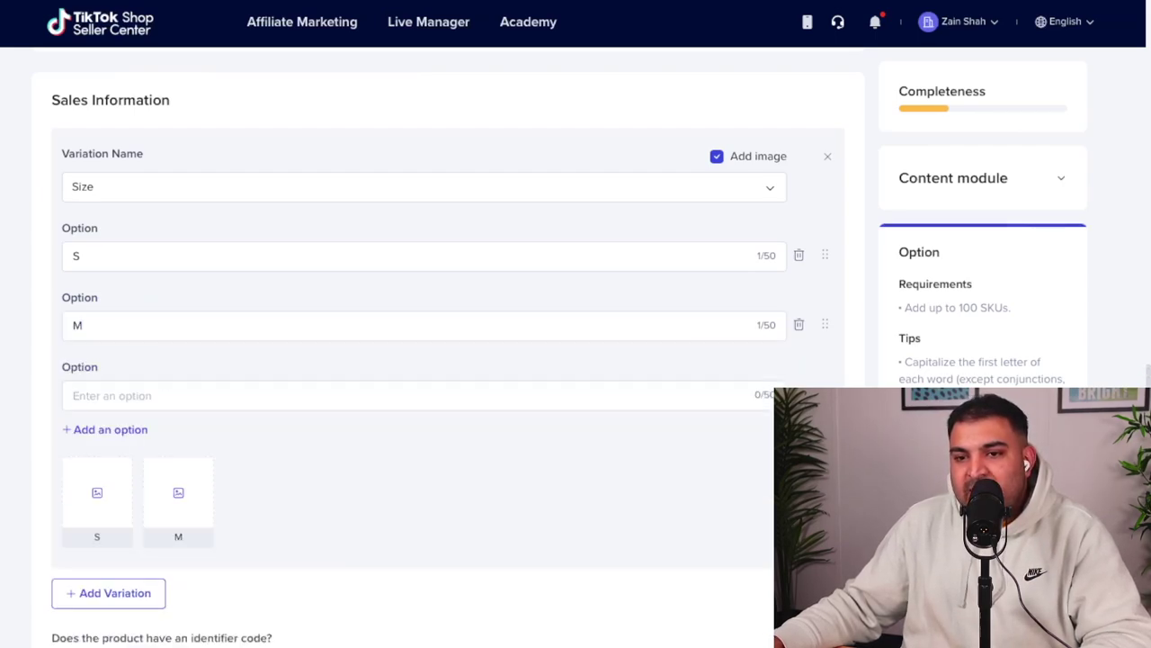
pyautogui.click(76, 396)
pyautogui.write('L')
pyautogui.press('Return')
# Confirm Size in the Variation Name choices and bring up the three-row Variation List
pyautogui.scroll(-3, 432, 359)
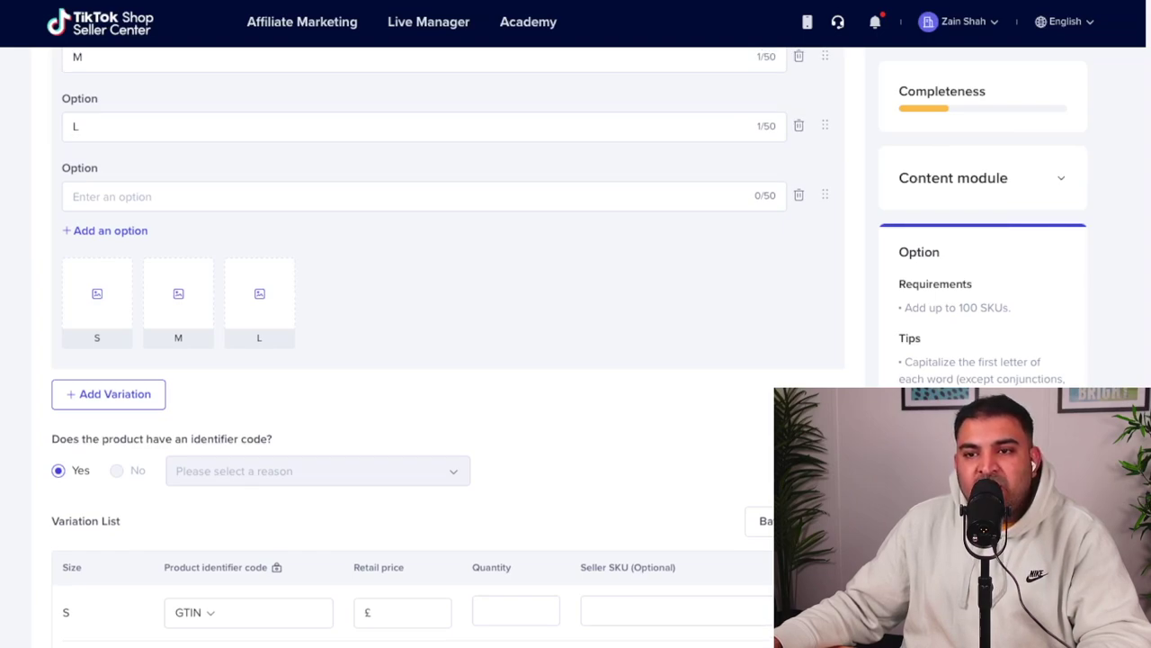
pyautogui.scroll(3, 432, 360)
pyautogui.click(422, 169)
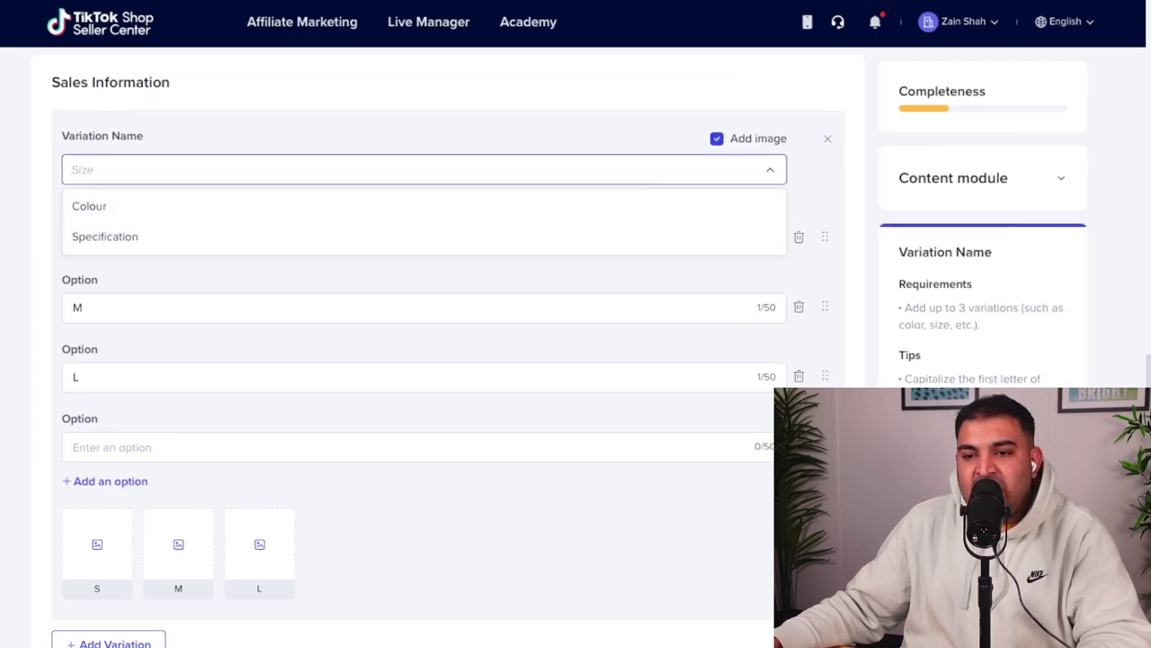
pyautogui.click(422, 376)
pyautogui.scroll(-2, 423, 360)
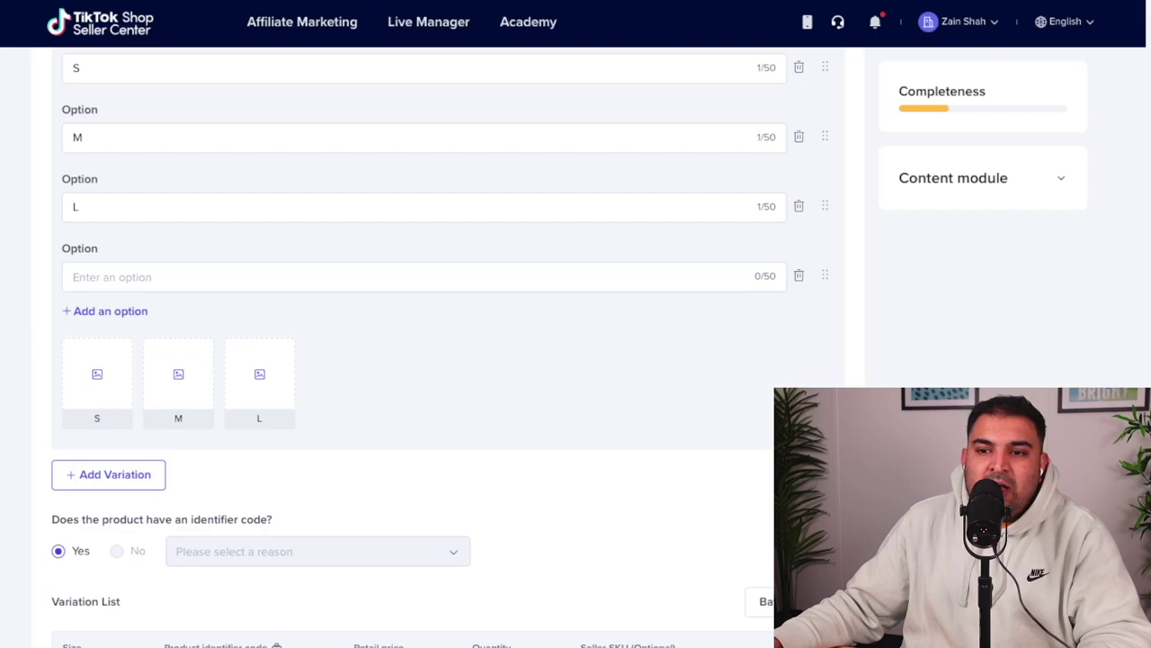
pyautogui.scroll(-2, 432, 359)
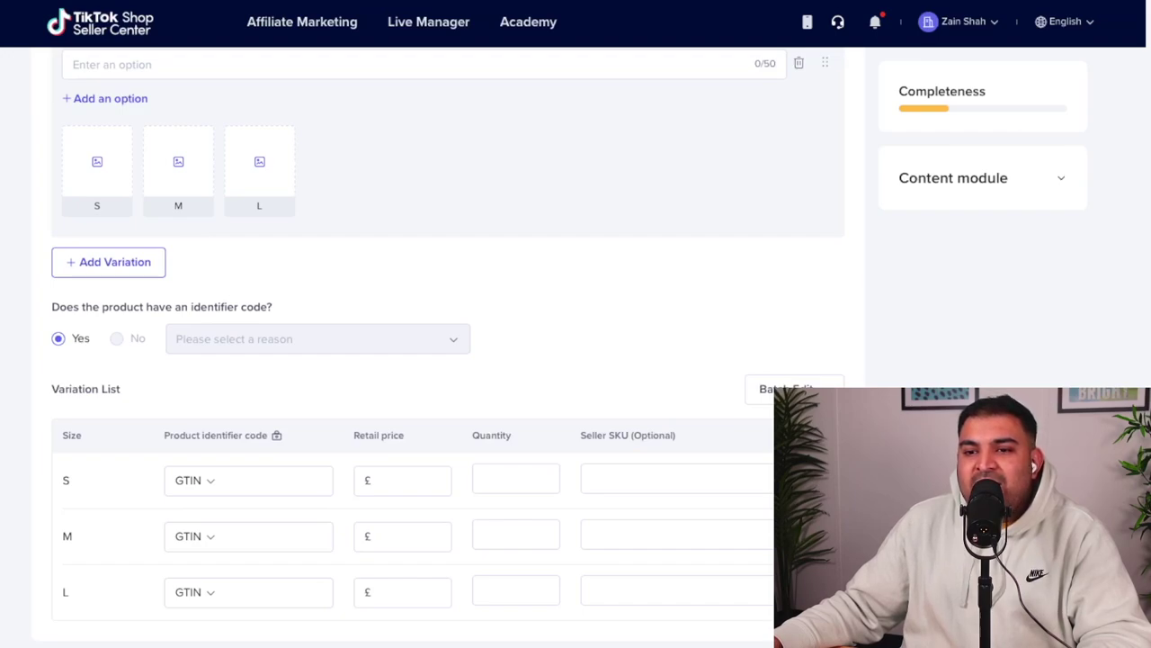
pyautogui.scroll(-1, 439, 343)
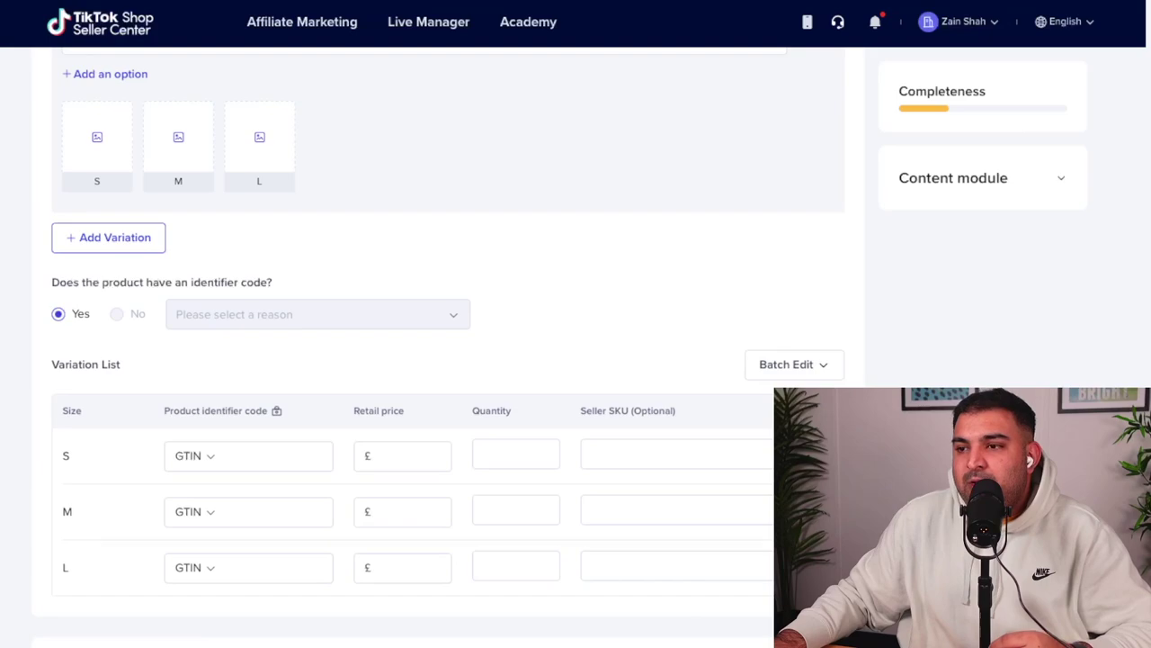
# Leave the size S GTIN and retail price blank; the No identifier option stays disabled
pyautogui.click(270, 455)
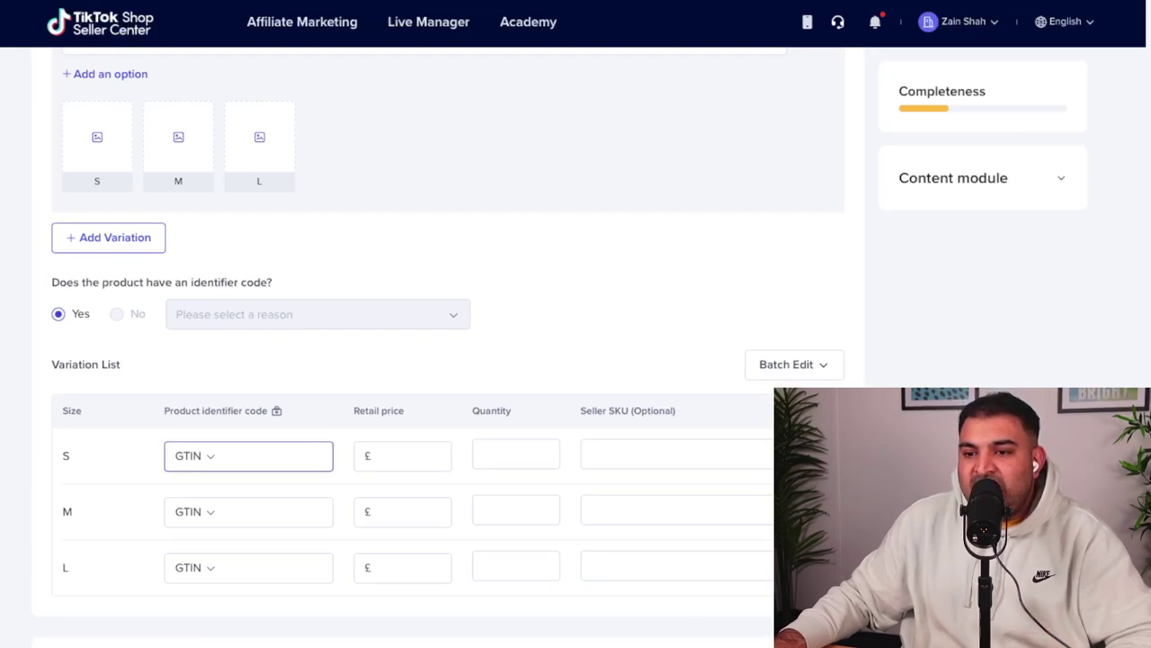
pyautogui.scroll(-2, 432, 360)
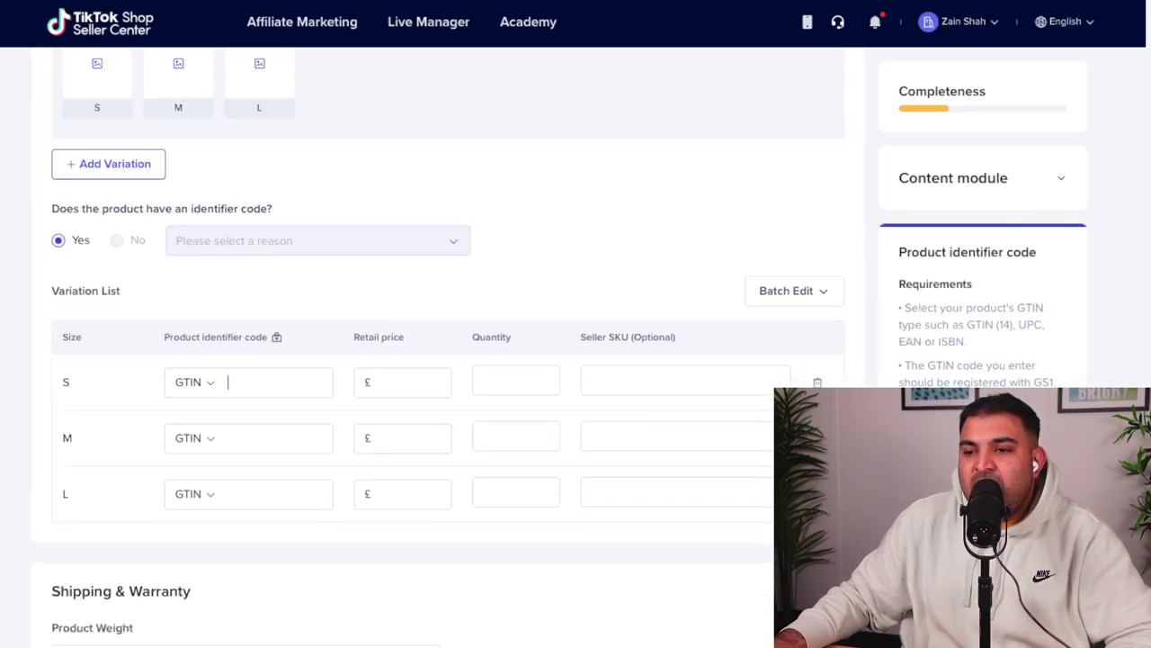
pyautogui.click(402, 304)
pyautogui.click(270, 305)
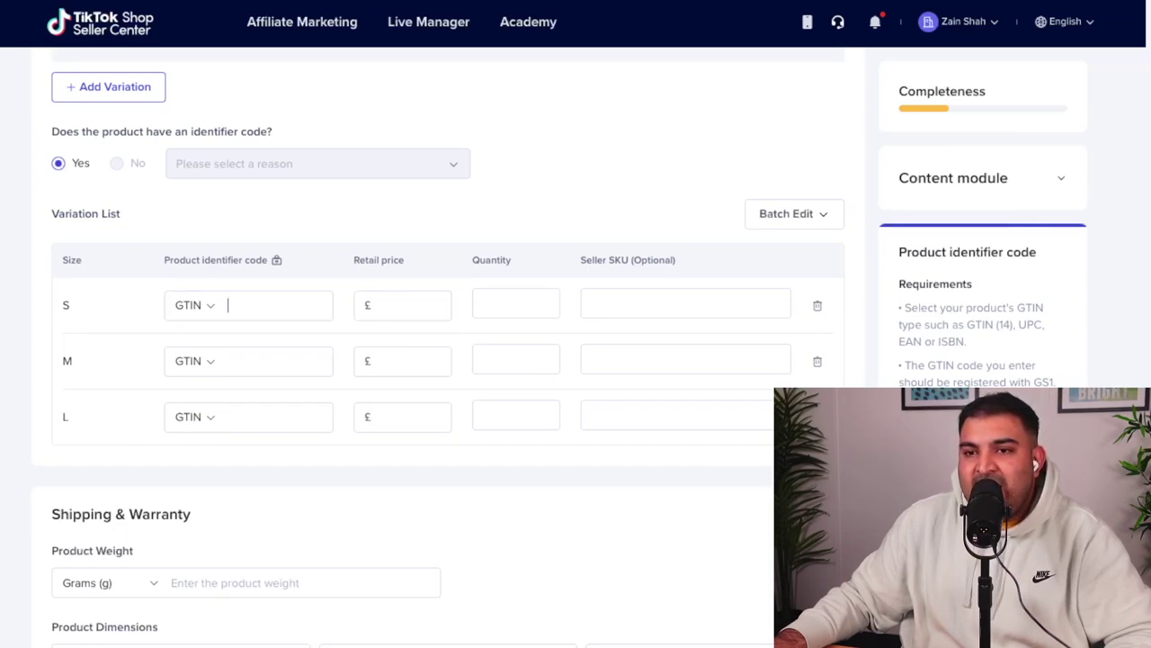
pyautogui.click(117, 163)
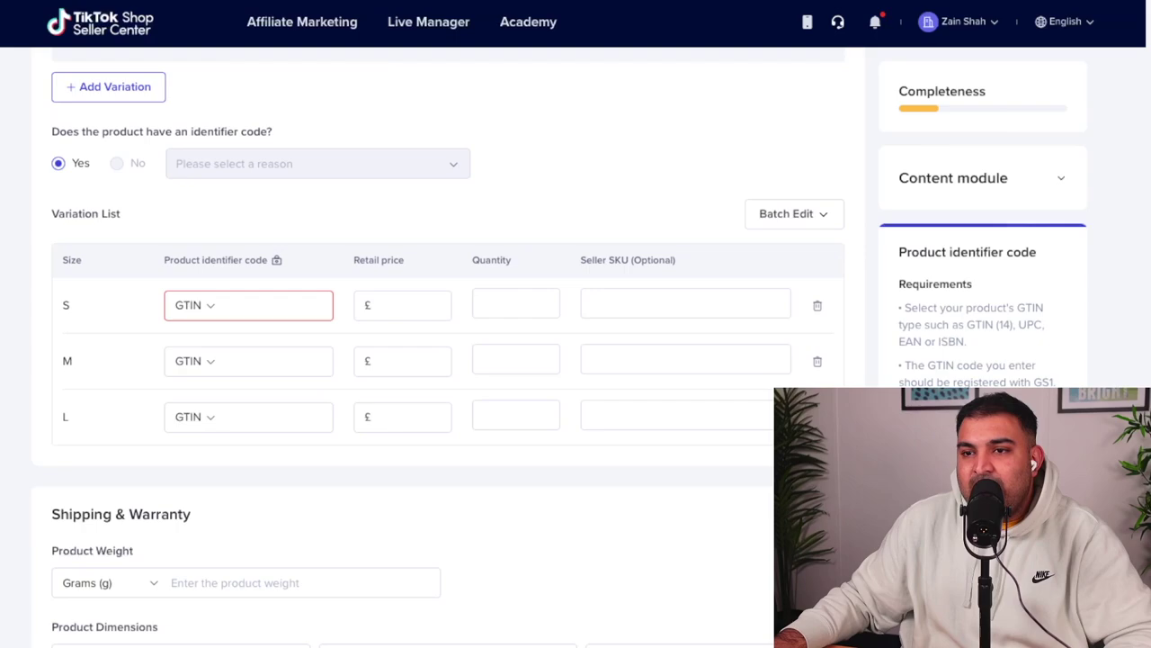
pyautogui.click(402, 305)
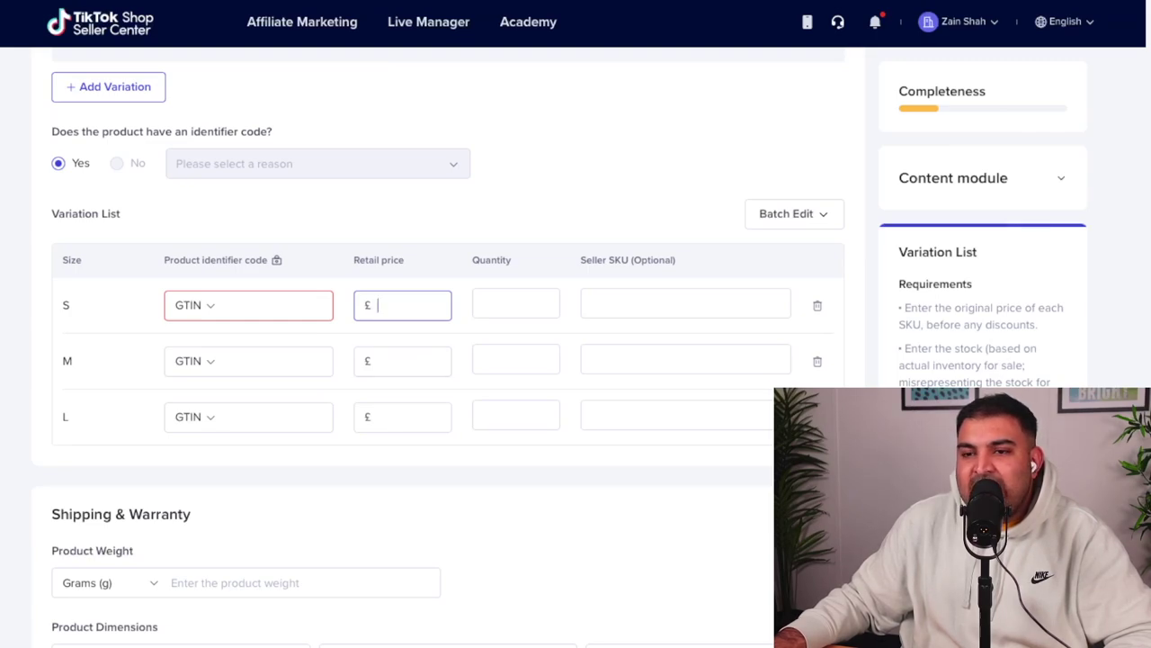
pyautogui.scroll(-3, 432, 360)
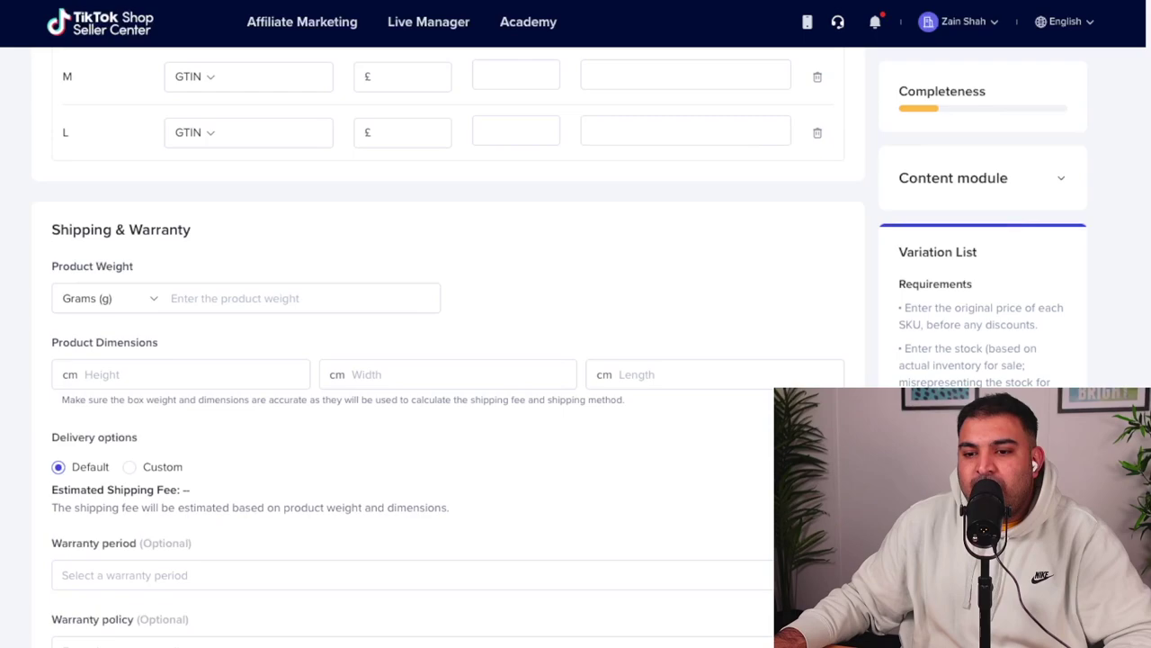
# Enter a product weight of 500 grams and switch the delivery options to Custom
pyautogui.click(270, 261)
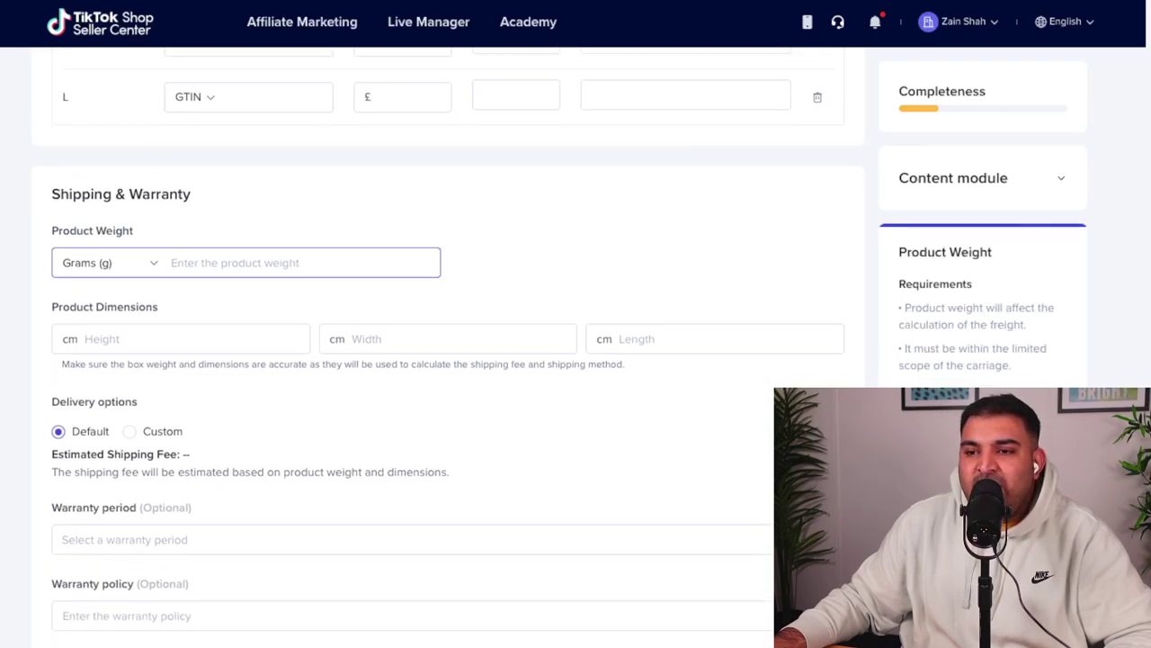
pyautogui.scroll(-1, 431, 360)
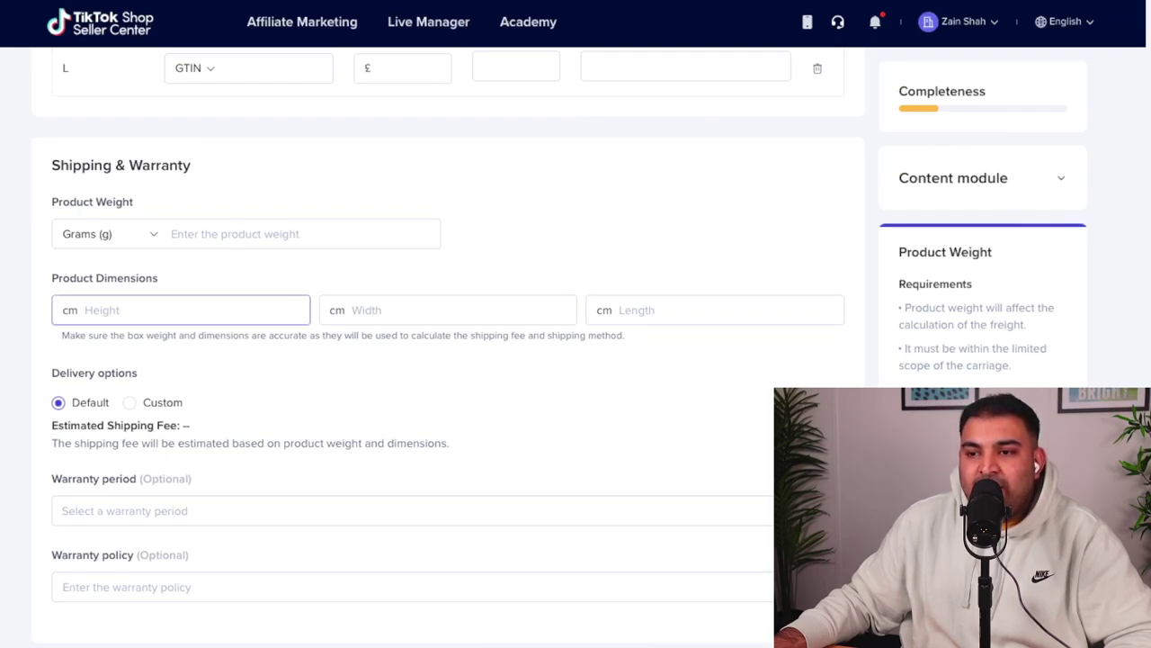
pyautogui.click(180, 309)
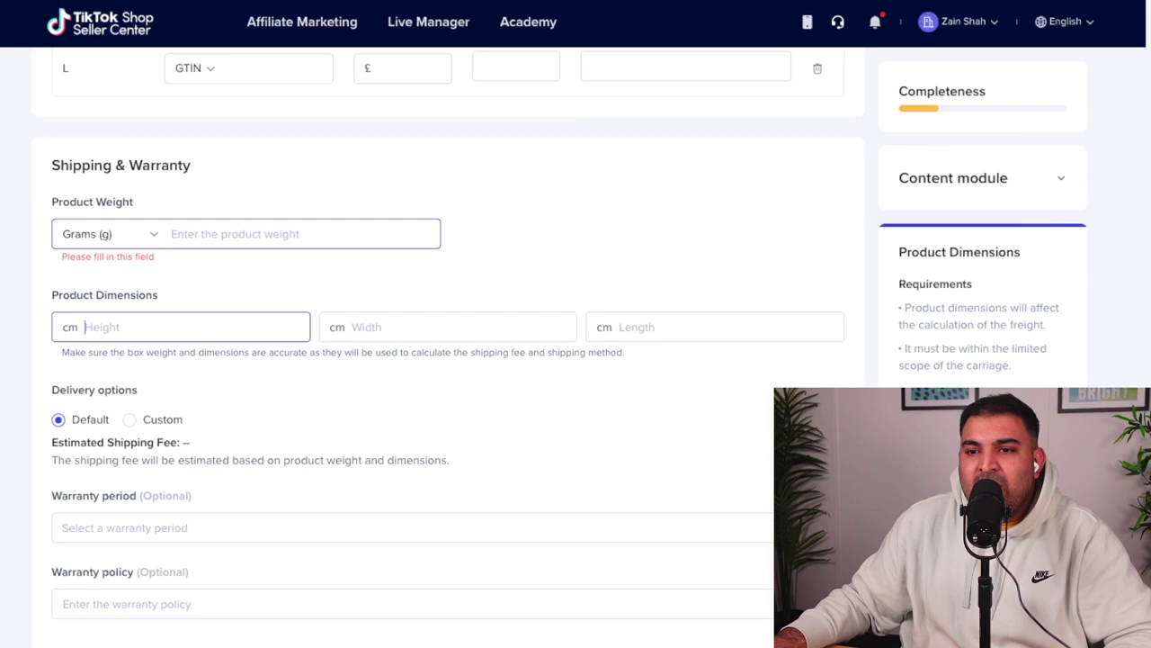
pyautogui.click(270, 234)
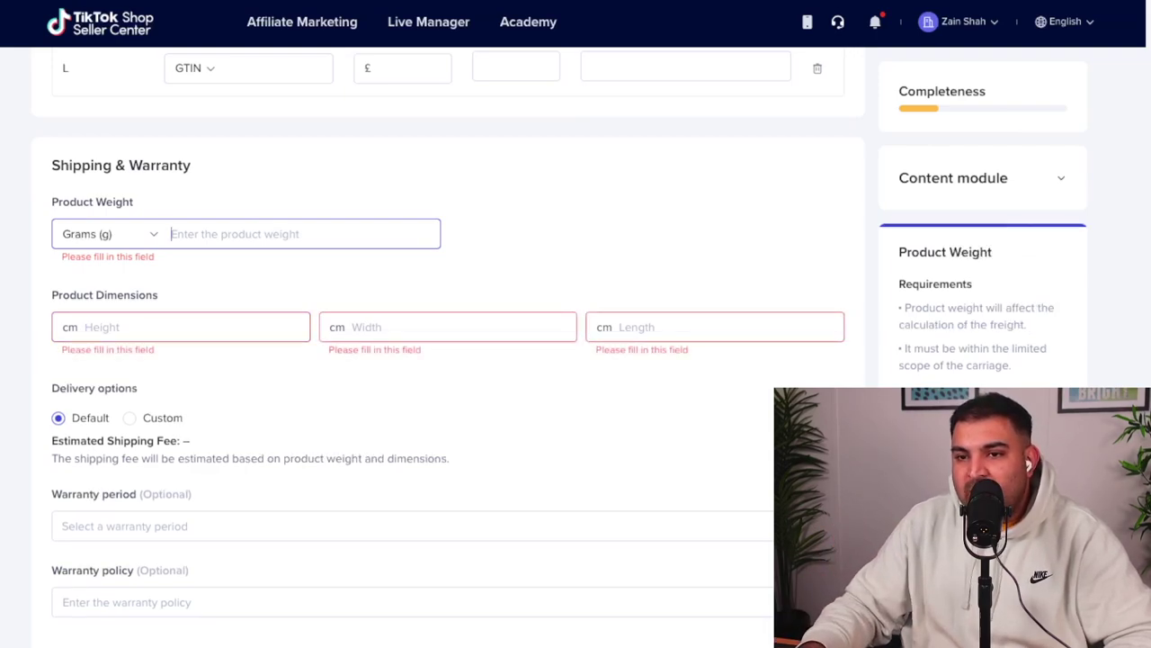
pyautogui.write('500')
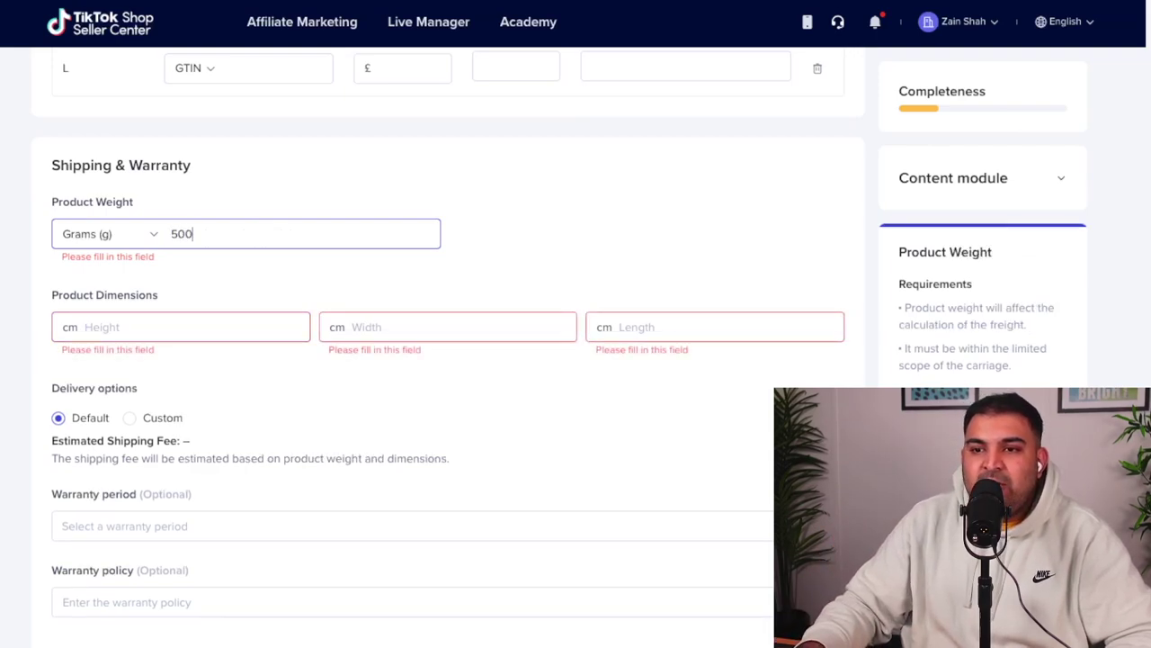
pyautogui.click(180, 327)
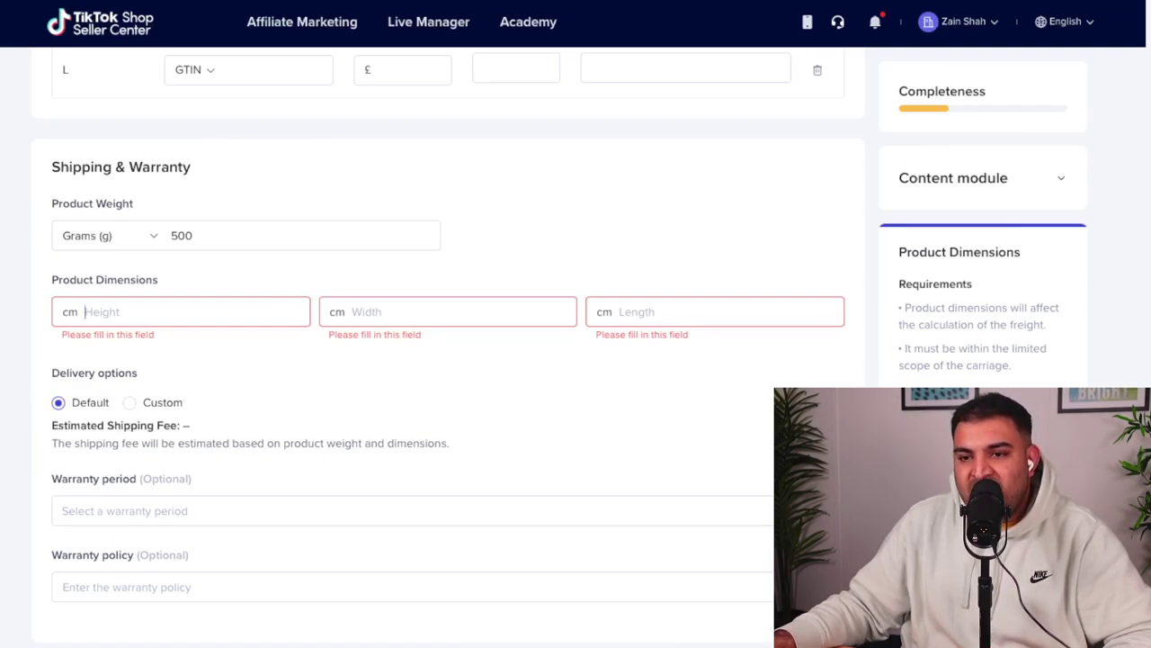
pyautogui.click(129, 402)
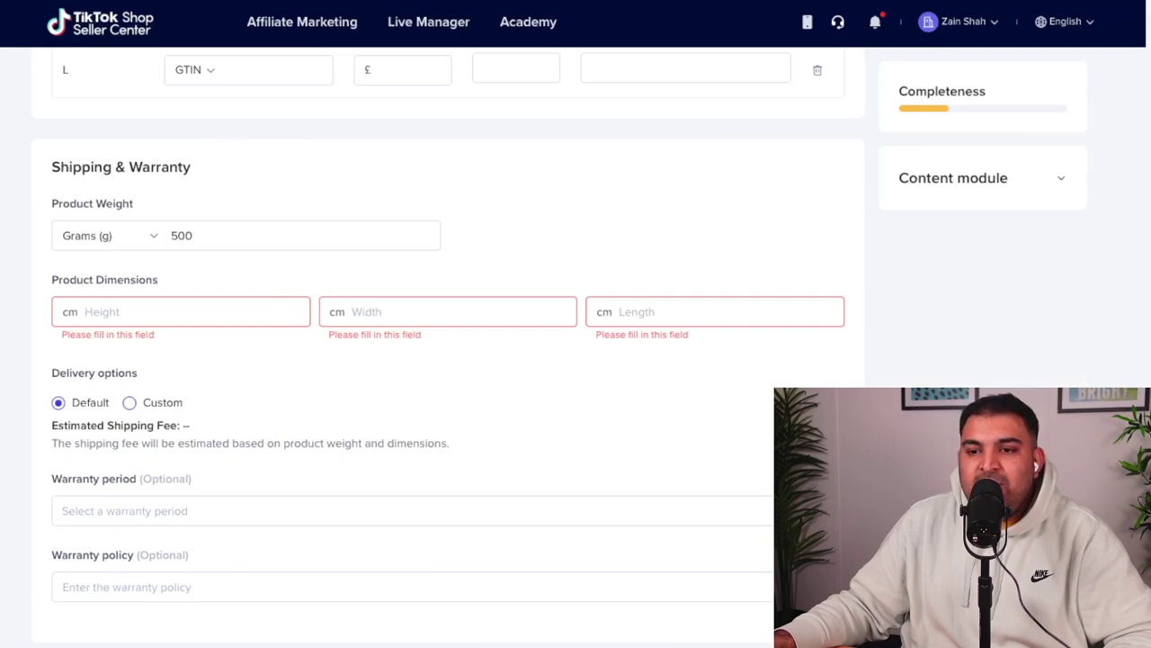
# Leave Standard shipping unticked, visit the Warranty policy field, and return to Basic information
pyautogui.scroll(-2, 449, 314)
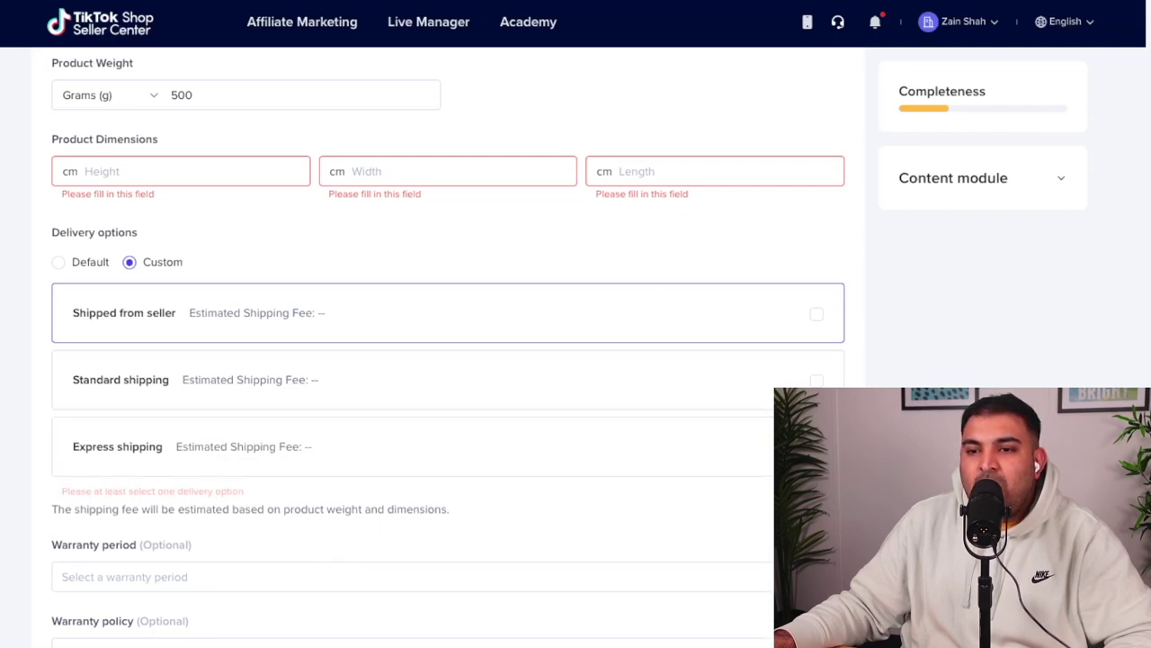
pyautogui.click(815, 380)
pyautogui.scroll(-1, 816, 380)
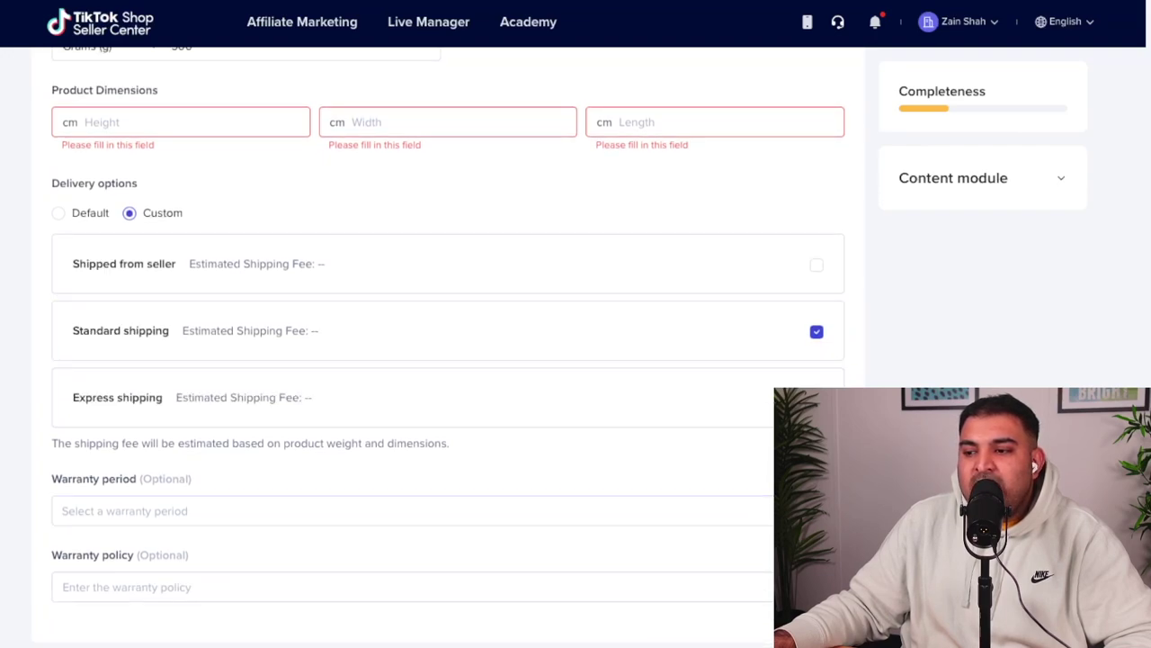
pyautogui.click(815, 331)
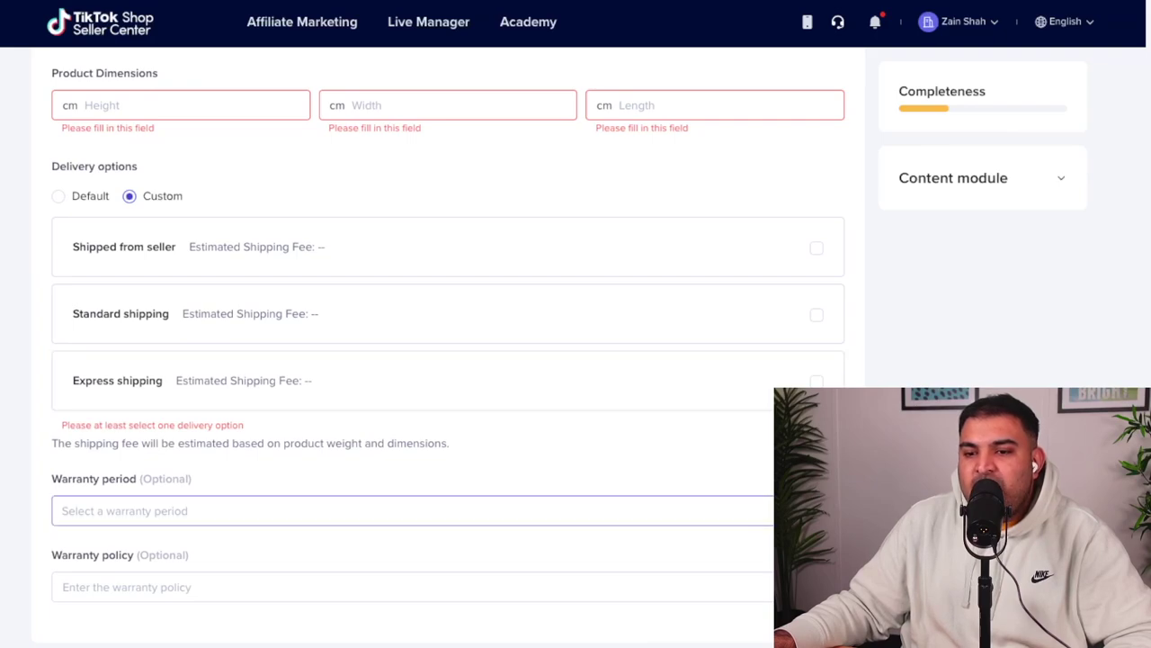
pyautogui.click(63, 586)
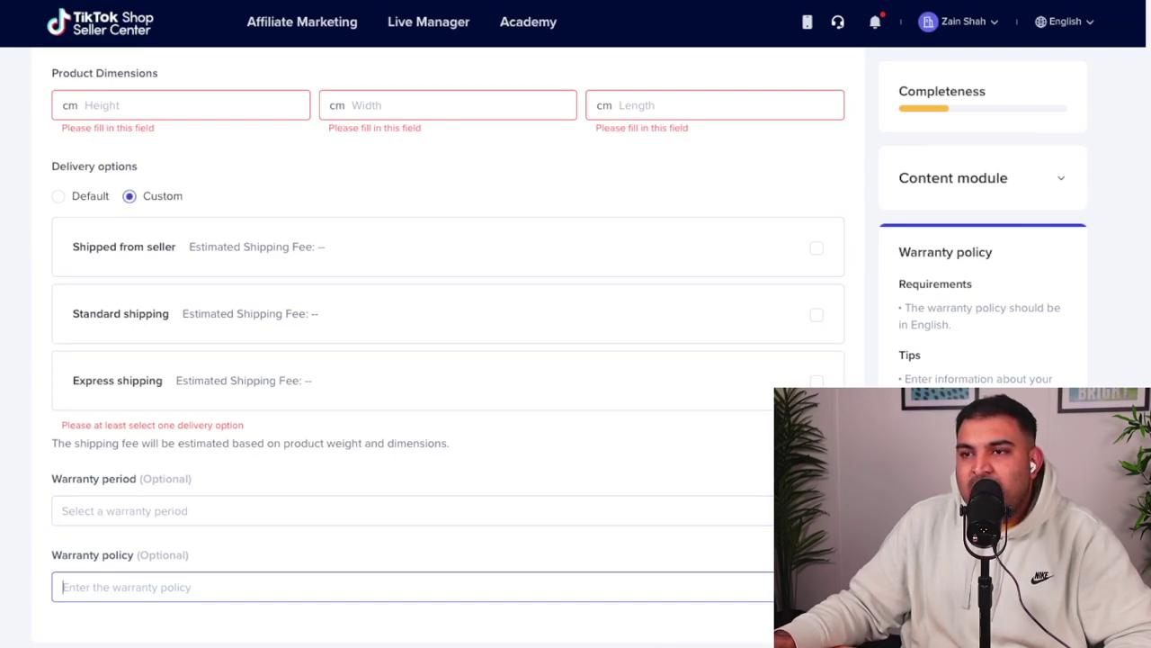
pyautogui.scroll(10, 450, 270)
pyautogui.scroll(7, 450, 270)
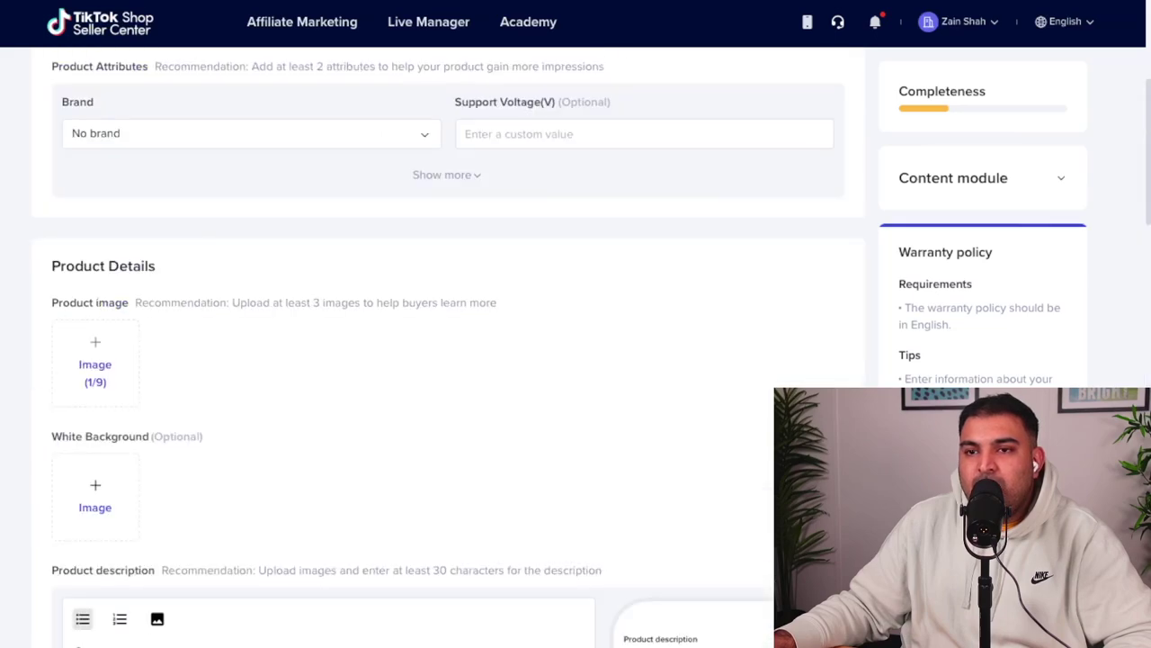
pyautogui.scroll(5, 432, 324)
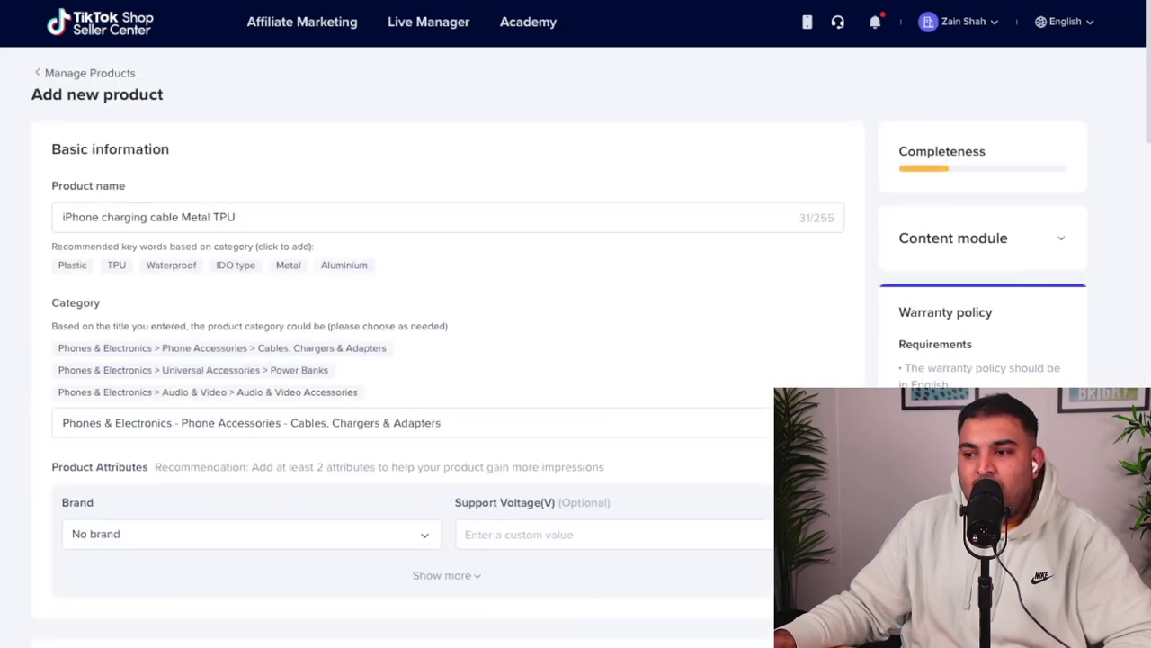